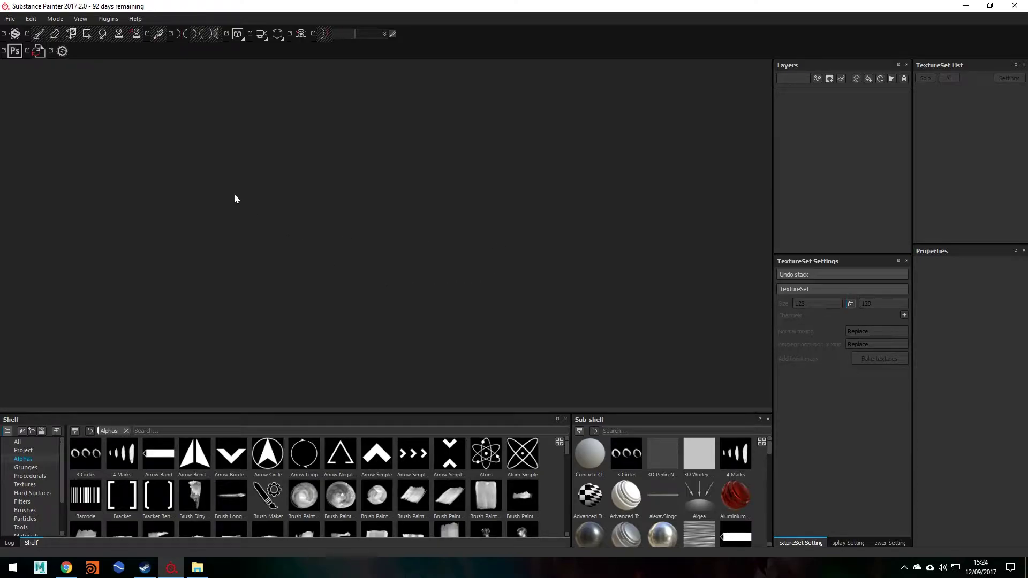
- Open the recent stool tutorial project file.spp
{"action": "left_click", "coordinate": [10, 20]}
{"action": "mouse_move", "coordinate": [33, 52]}
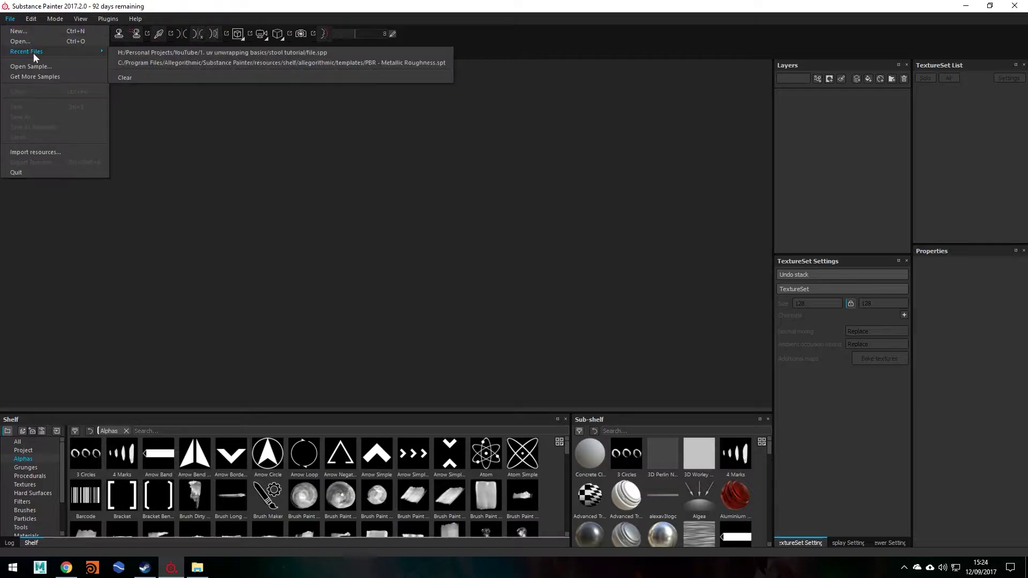
{"action": "left_click", "coordinate": [174, 52]}
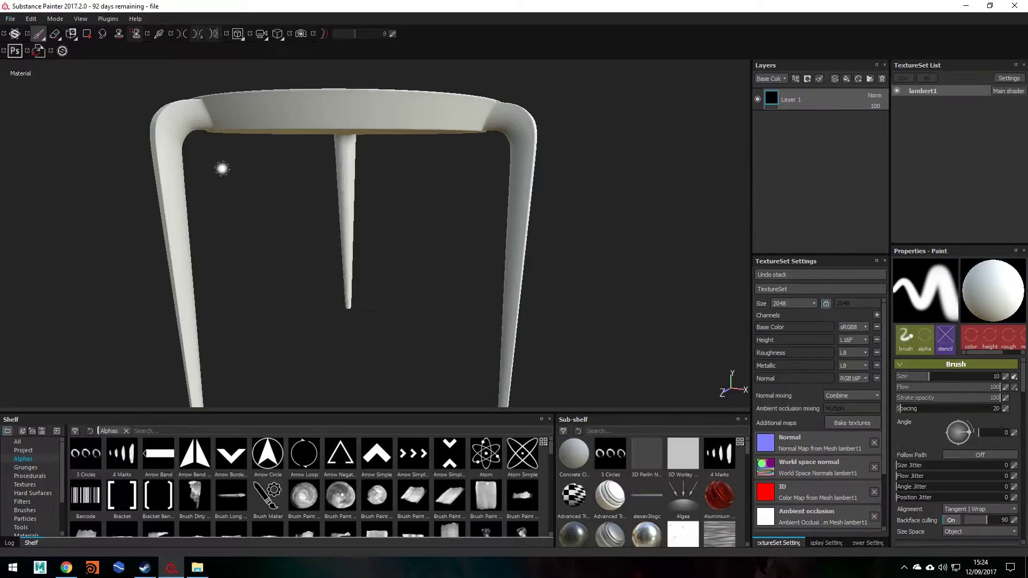
- Examine the untextured stool's seat, rim and legs from several angles
{"action": "mouse_move", "coordinate": [386, 169]}
{"action": "left_mouse_down", "text": "alt"}
{"action": "mouse_move", "coordinate": [355, 190]}
{"action": "mouse_move", "coordinate": [368, 232]}
{"action": "mouse_move", "coordinate": [319, 250]}
{"action": "mouse_move", "coordinate": [326, 300]}
{"action": "mouse_move", "coordinate": [374, 264]}
{"action": "mouse_move", "coordinate": [342, 278]}
{"action": "mouse_move", "coordinate": [291, 226]}
{"action": "left_mouse_up", "text": "alt"}
{"action": "right_click_drag", "start_coordinate": [291, 225], "coordinate": [454, 220], "text": "alt"}
{"action": "left_click_drag", "start_coordinate": [454, 219], "coordinate": [439, 214], "text": "alt"}
{"action": "middle_click_drag", "start_coordinate": [438, 221], "coordinate": [415, 274], "text": "alt"}
{"action": "middle_click_drag", "start_coordinate": [376, 194], "coordinate": [375, 202], "text": "alt"}
{"action": "left_click_drag", "start_coordinate": [374, 203], "coordinate": [374, 252], "text": "alt"}
{"action": "middle_click_drag", "start_coordinate": [374, 251], "coordinate": [374, 223], "text": "alt"}
{"action": "left_click_drag", "start_coordinate": [374, 223], "coordinate": [374, 273], "text": "alt"}
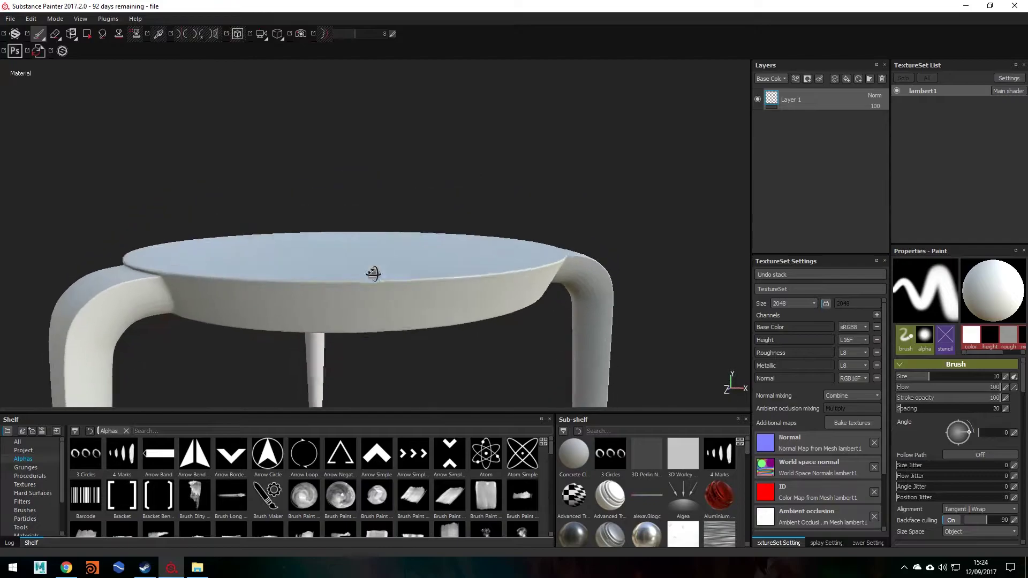
{"action": "middle_click_drag", "start_coordinate": [374, 273], "coordinate": [381, 243], "text": "alt"}
{"action": "left_click_drag", "start_coordinate": [381, 243], "coordinate": [369, 303], "text": "alt"}
{"action": "middle_click_drag", "start_coordinate": [369, 302], "coordinate": [365, 279], "text": "alt"}
{"action": "left_click_drag", "start_coordinate": [365, 279], "coordinate": [360, 263], "text": "alt"}
{"action": "mouse_move", "coordinate": [308, 209]}
{"action": "left_mouse_down", "text": "alt"}
{"action": "mouse_move", "coordinate": [284, 188]}
{"action": "mouse_move", "coordinate": [270, 196]}
{"action": "left_mouse_up", "text": "alt"}
{"action": "right_click_drag", "start_coordinate": [359, 215], "coordinate": [402, 223], "text": "alt"}
{"action": "left_click_drag", "start_coordinate": [402, 222], "coordinate": [372, 212], "text": "alt"}
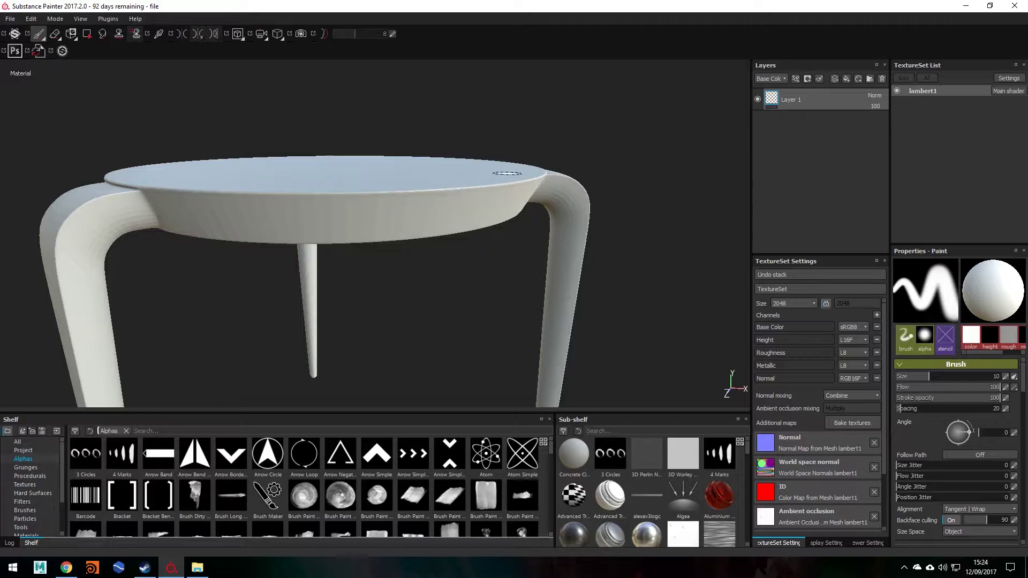
{"action": "mouse_move", "coordinate": [435, 243]}
{"action": "left_mouse_down", "text": "alt"}
{"action": "mouse_move", "coordinate": [424, 248]}
{"action": "mouse_move", "coordinate": [445, 234]}
{"action": "left_mouse_up", "text": "alt"}
{"action": "middle_click_drag", "start_coordinate": [438, 242], "coordinate": [442, 228], "text": "alt"}
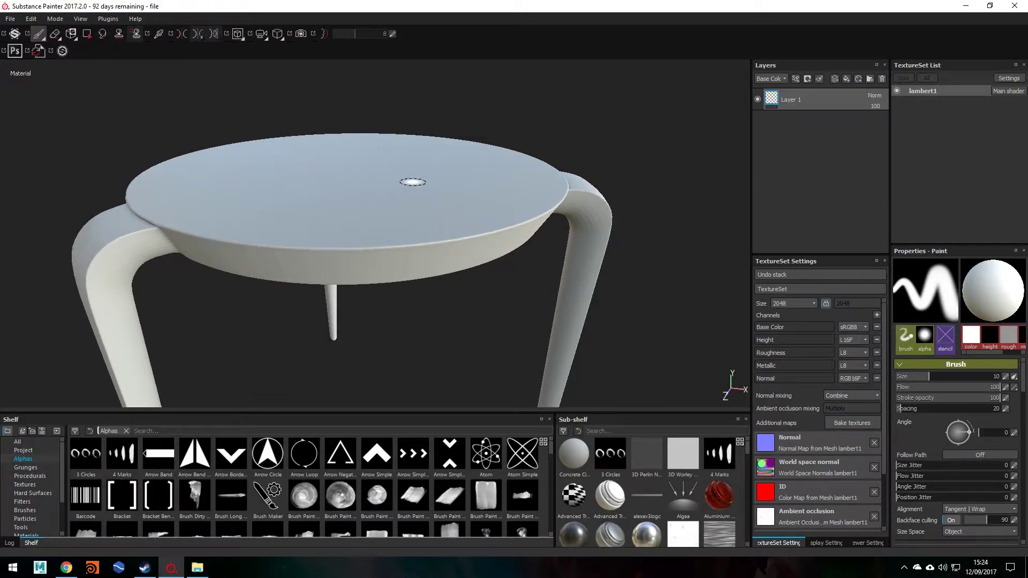
- Try white brush strokes on the stool's seat top and underside, and undo them
{"action": "mouse_move", "coordinate": [390, 185]}
{"action": "left_mouse_down"}
{"action": "mouse_move", "coordinate": [374, 175]}
{"action": "mouse_move", "coordinate": [254, 175]}
{"action": "mouse_move", "coordinate": [460, 213]}
{"action": "left_mouse_up"}
{"action": "key", "text": "ctrl+z"}
{"action": "left_click_drag", "start_coordinate": [464, 161], "coordinate": [429, 172], "text": "alt"}
{"action": "left_click_drag", "start_coordinate": [354, 267], "coordinate": [364, 394]}
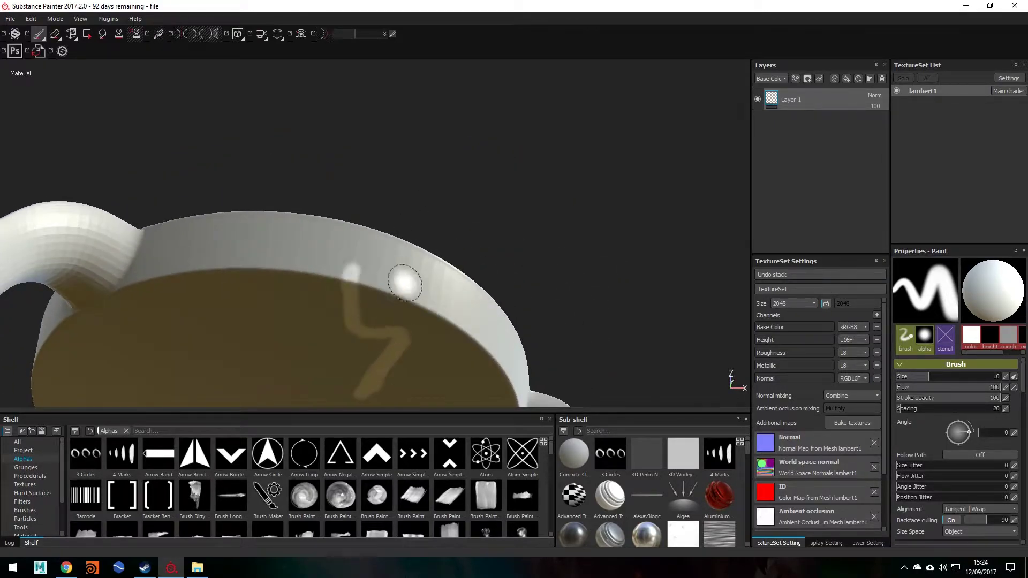
{"action": "left_click_drag", "start_coordinate": [406, 280], "coordinate": [405, 402], "text": "alt"}
{"action": "middle_click_drag", "start_coordinate": [405, 402], "coordinate": [413, 271], "text": "alt"}
{"action": "left_click_drag", "start_coordinate": [412, 271], "coordinate": [381, 248], "text": "alt"}
{"action": "left_click_drag", "start_coordinate": [405, 214], "coordinate": [386, 261], "text": "alt"}
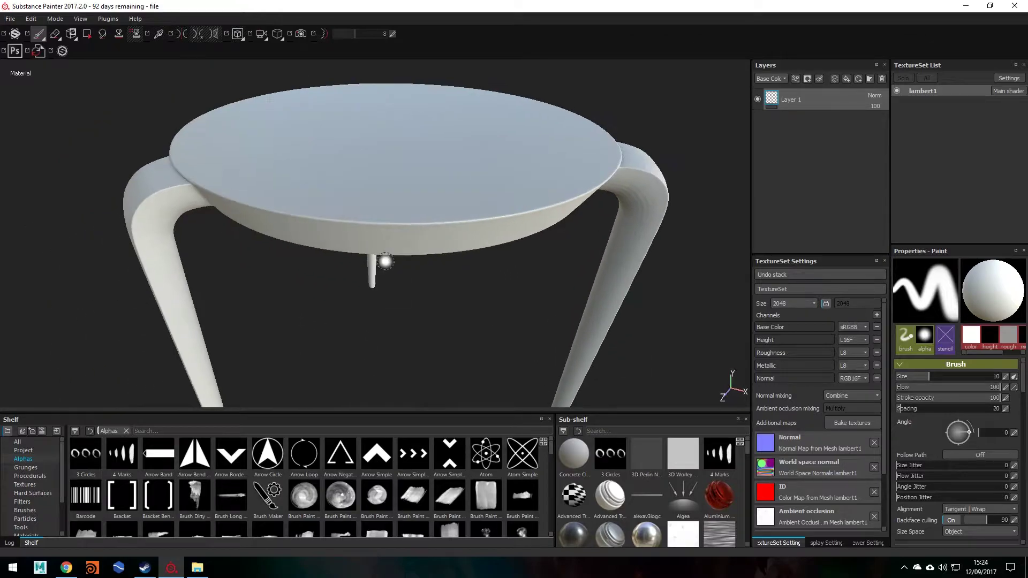
{"action": "mouse_move", "coordinate": [378, 192]}
{"action": "left_mouse_down"}
{"action": "mouse_move", "coordinate": [459, 222]}
{"action": "mouse_move", "coordinate": [586, 335]}
{"action": "left_mouse_up"}
{"action": "key", "text": "ctrl+z"}
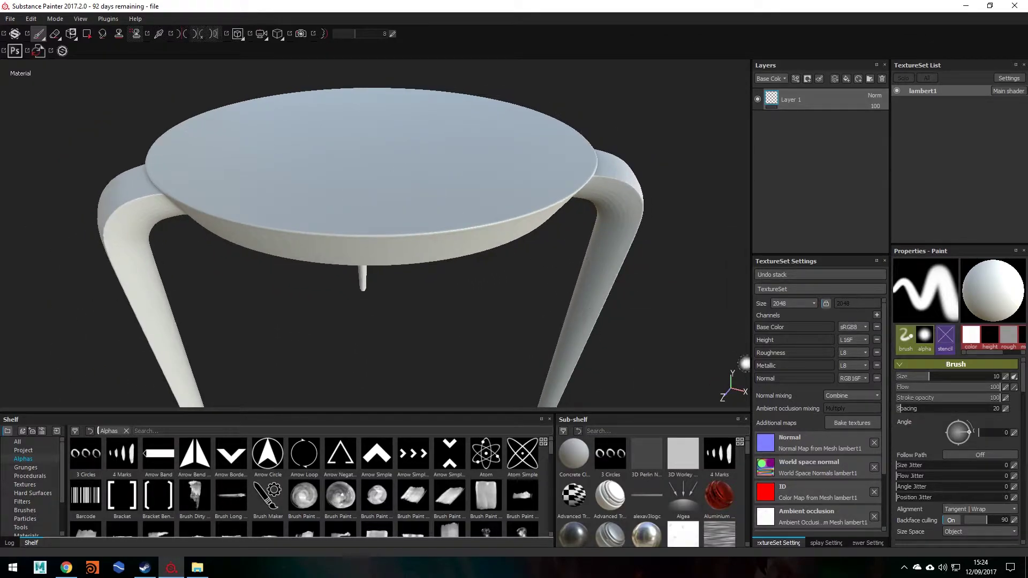
- Try a red base colour (R 0.649, G 0.008, B 0.008) with a brush scribble on the seat top, and undo the stroke
{"action": "left_click_drag", "start_coordinate": [1022, 391], "coordinate": [1018, 435]}
{"action": "left_click", "coordinate": [961, 405]}
{"action": "left_click", "coordinate": [941, 389]}
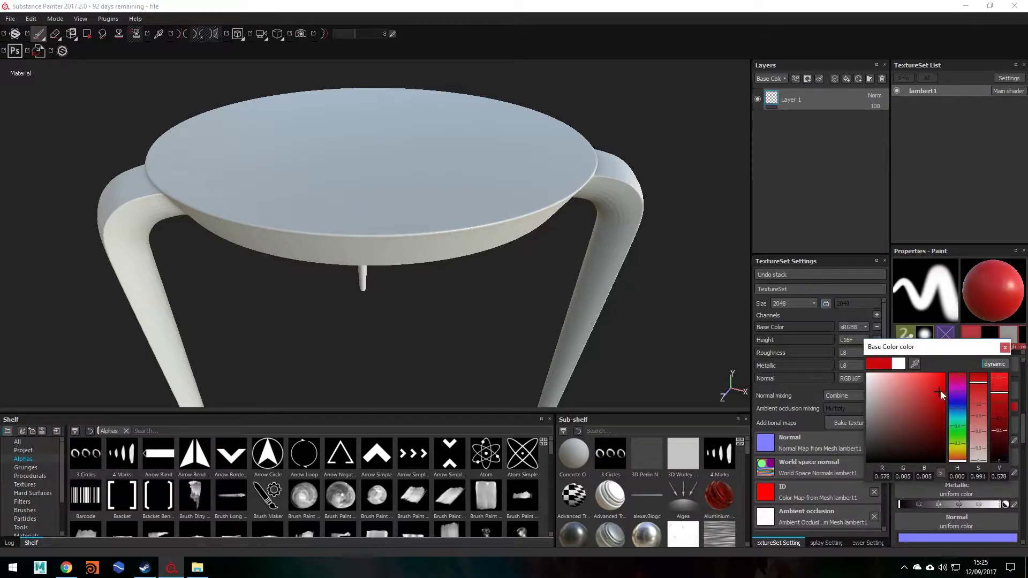
{"action": "left_click_drag", "start_coordinate": [473, 205], "coordinate": [308, 179]}
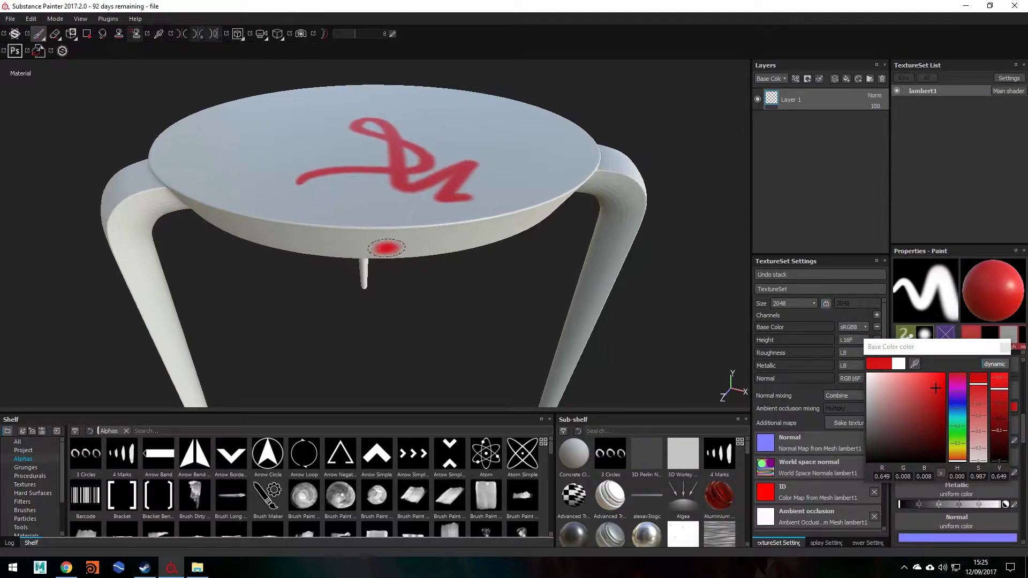
{"action": "mouse_move", "coordinate": [387, 246]}
{"action": "left_mouse_down", "text": "alt"}
{"action": "mouse_move", "coordinate": [429, 248]}
{"action": "mouse_move", "coordinate": [401, 219]}
{"action": "mouse_move", "coordinate": [390, 252]}
{"action": "mouse_move", "coordinate": [390, 239]}
{"action": "mouse_move", "coordinate": [372, 243]}
{"action": "left_mouse_up", "text": "alt"}
{"action": "key", "text": "ctrl+z"}
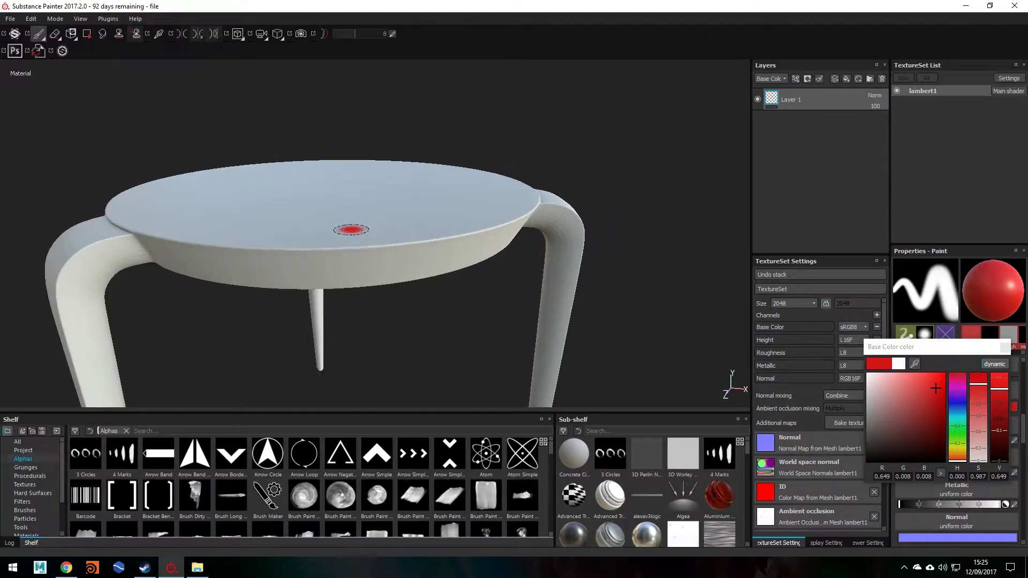
{"action": "left_click_drag", "start_coordinate": [350, 209], "coordinate": [348, 220]}
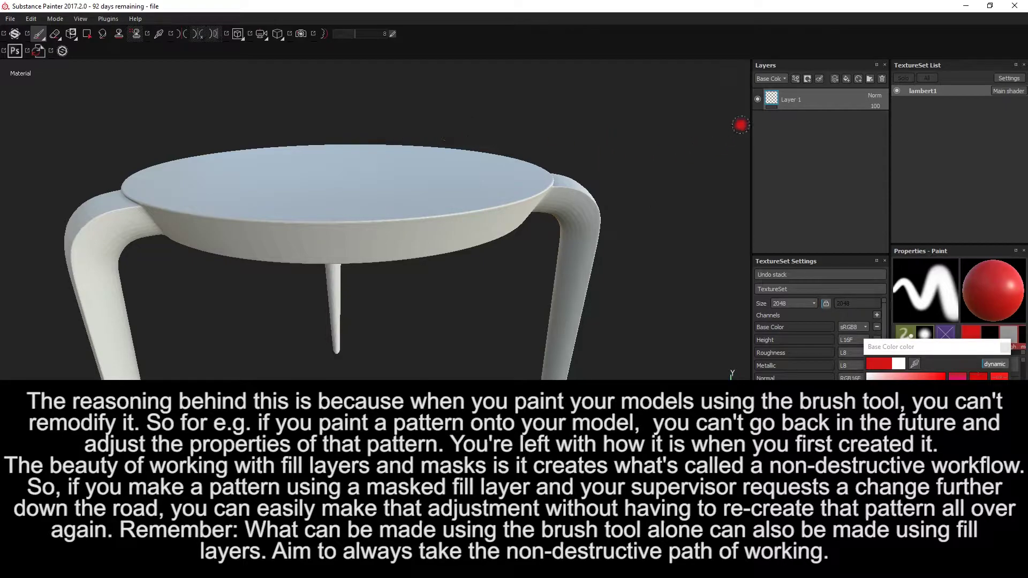
- Add a fill layer and delete the empty paint layer, Layer 1
{"action": "left_click", "coordinate": [846, 79]}
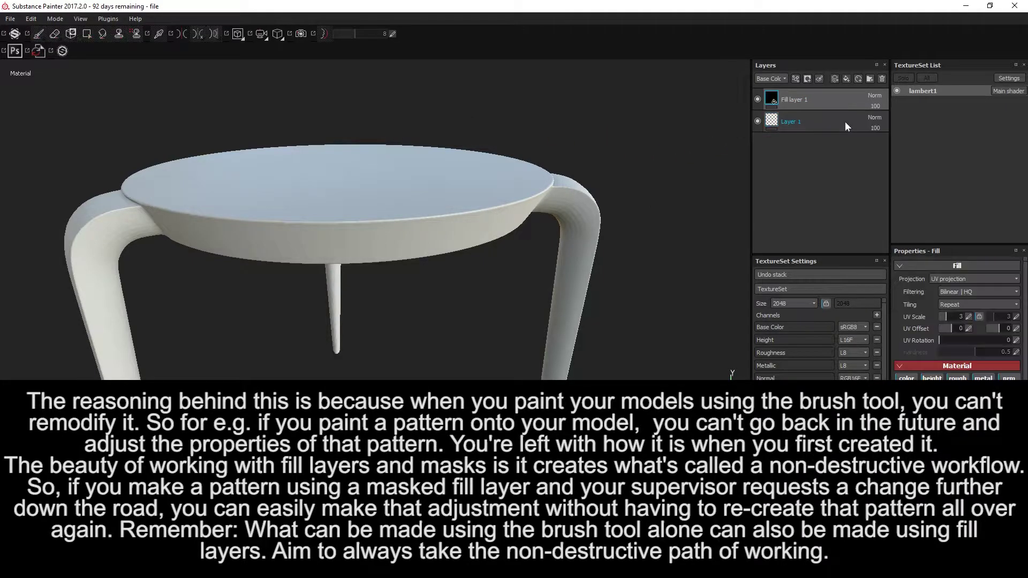
{"action": "left_click", "coordinate": [836, 125]}
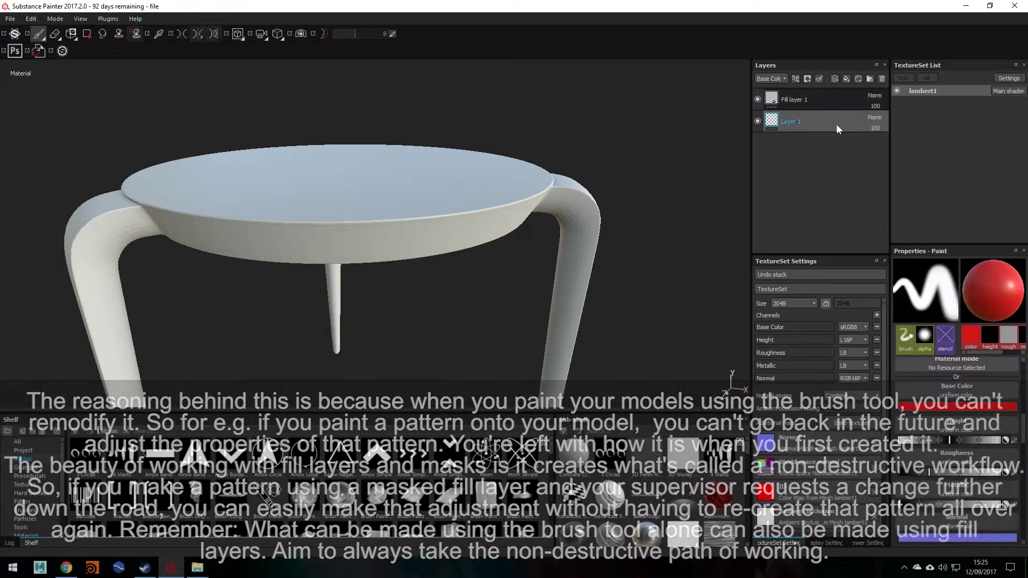
{"action": "key", "text": "Delete"}
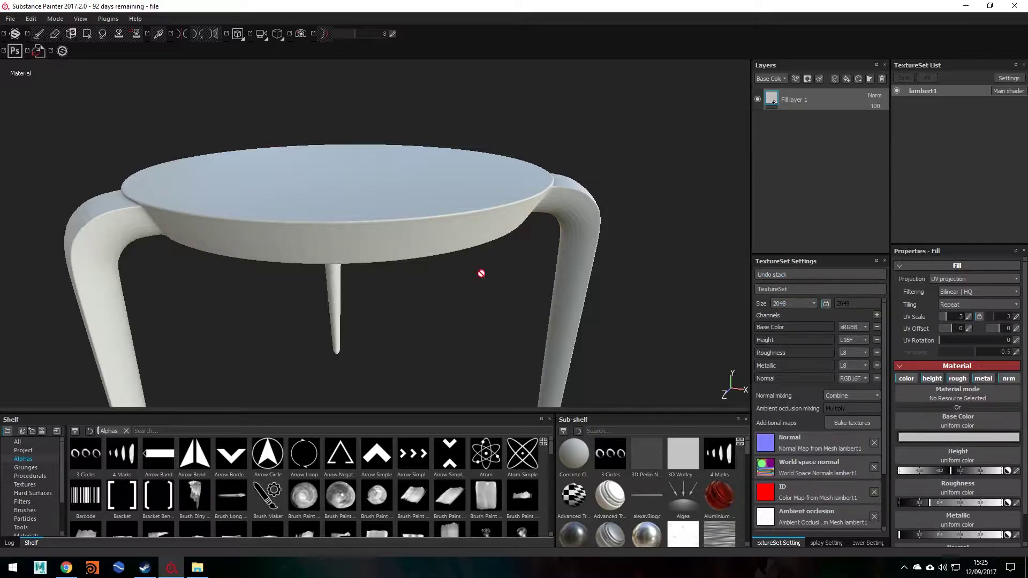
- Set the fill layer's base colour to red (R 0.598, G 0.038, B 0.038) and check it around the stool
{"action": "left_click_drag", "start_coordinate": [480, 273], "coordinate": [514, 278], "text": "alt"}
{"action": "left_click", "coordinate": [967, 439]}
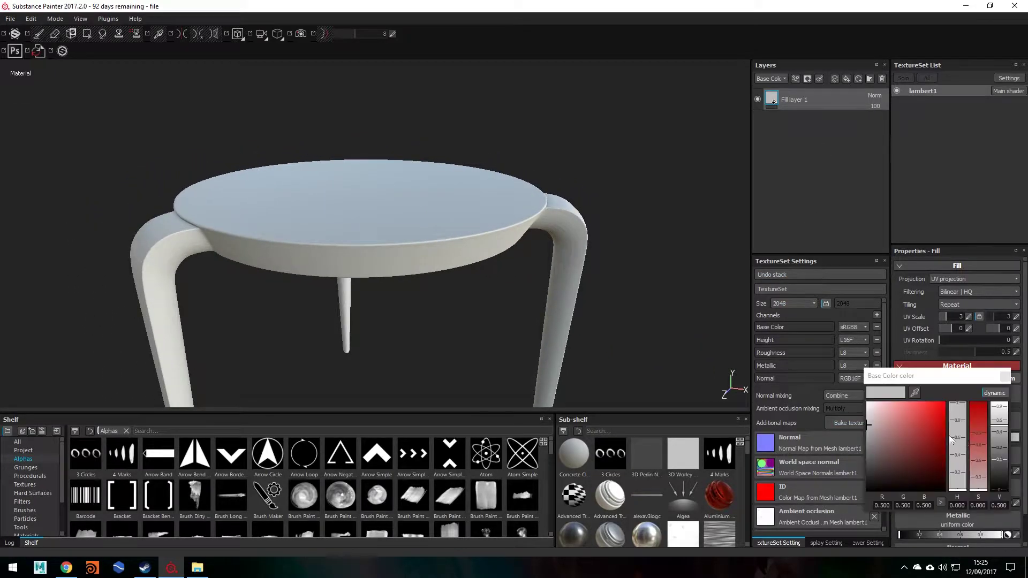
{"action": "left_click", "coordinate": [922, 419]}
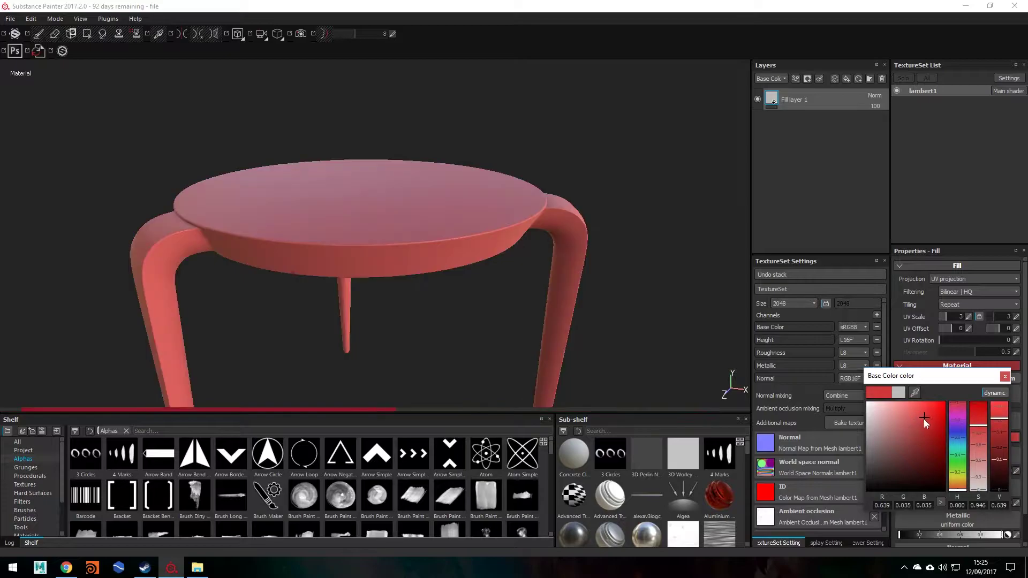
{"action": "left_click_drag", "start_coordinate": [541, 268], "coordinate": [423, 246], "text": "alt"}
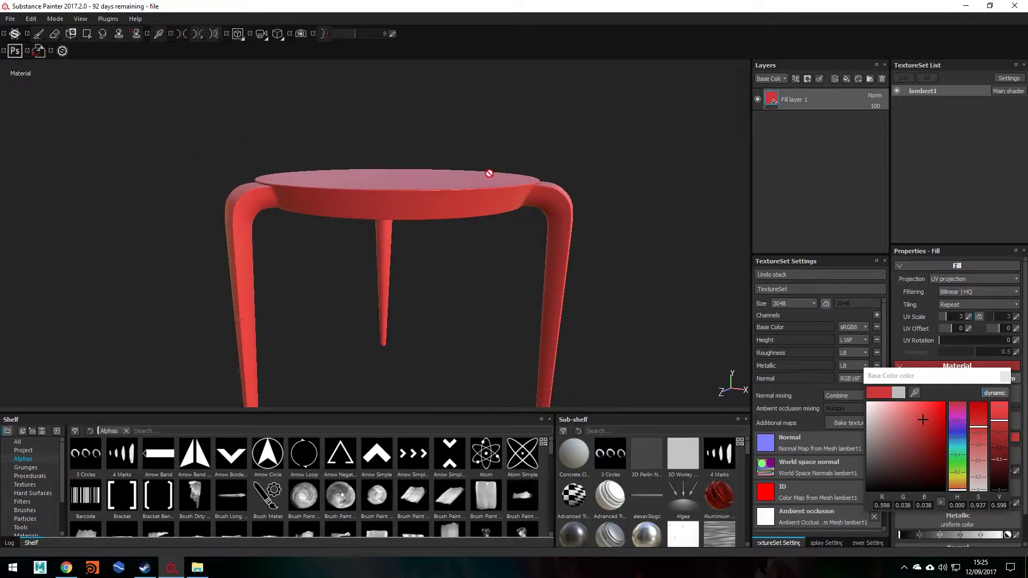
{"action": "left_click_drag", "start_coordinate": [489, 173], "coordinate": [395, 191], "text": "alt"}
{"action": "left_click_drag", "start_coordinate": [440, 250], "coordinate": [619, 206], "text": "alt"}
{"action": "left_click", "coordinate": [999, 377]}
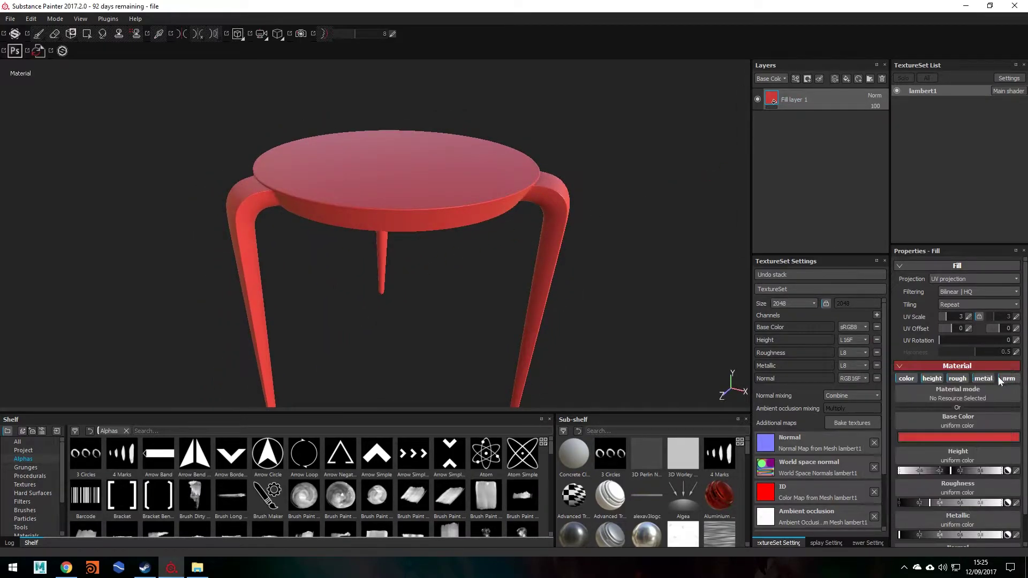
- Examine the red stool from above and the side, and look at the project maps available for the ID slot
{"action": "left_click_drag", "start_coordinate": [595, 284], "coordinate": [494, 164], "text": "alt"}
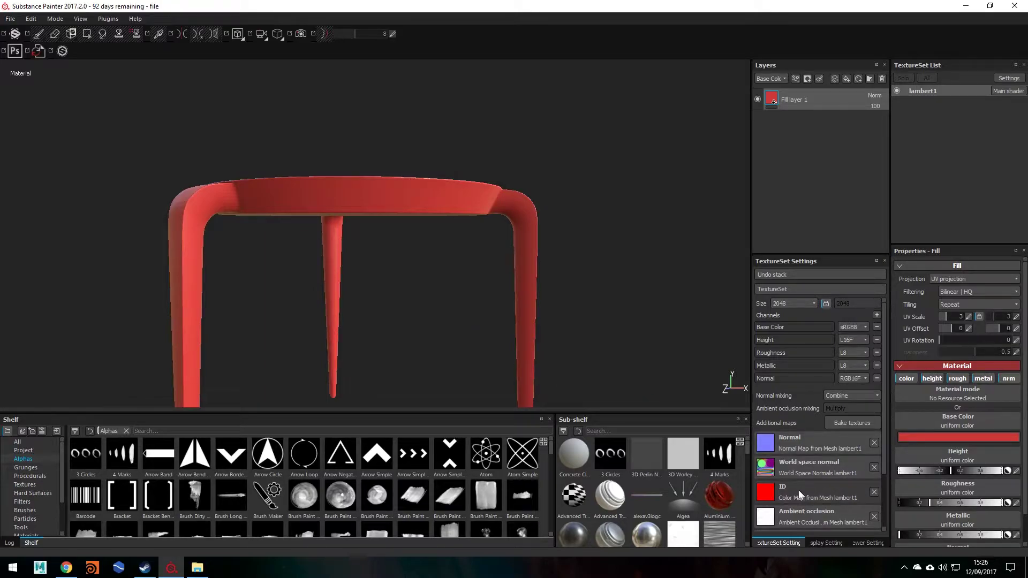
{"action": "left_click_drag", "start_coordinate": [423, 262], "coordinate": [489, 234], "text": "alt"}
{"action": "left_click_drag", "start_coordinate": [256, 198], "coordinate": [366, 276], "text": "alt"}
{"action": "left_click", "coordinate": [438, 311]}
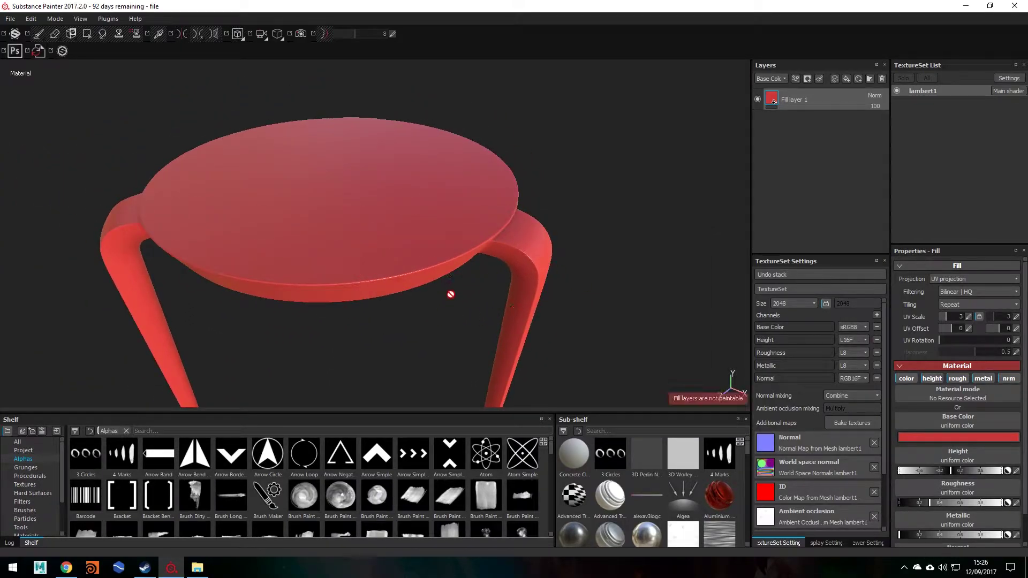
{"action": "left_click_drag", "start_coordinate": [451, 295], "coordinate": [455, 259], "text": "alt"}
{"action": "left_click", "coordinate": [762, 493]}
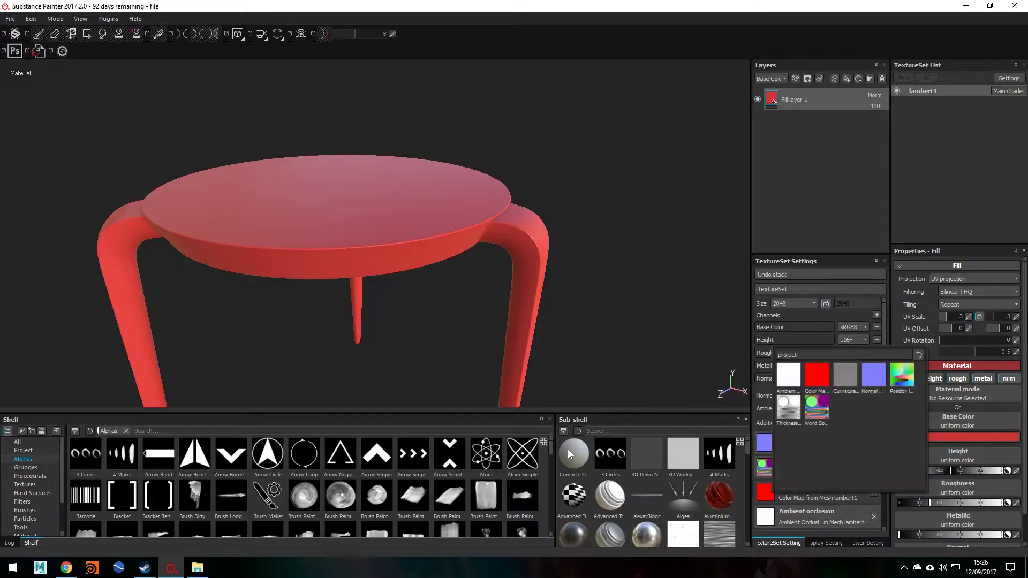
{"action": "left_click_drag", "start_coordinate": [400, 294], "coordinate": [401, 279], "text": "alt"}
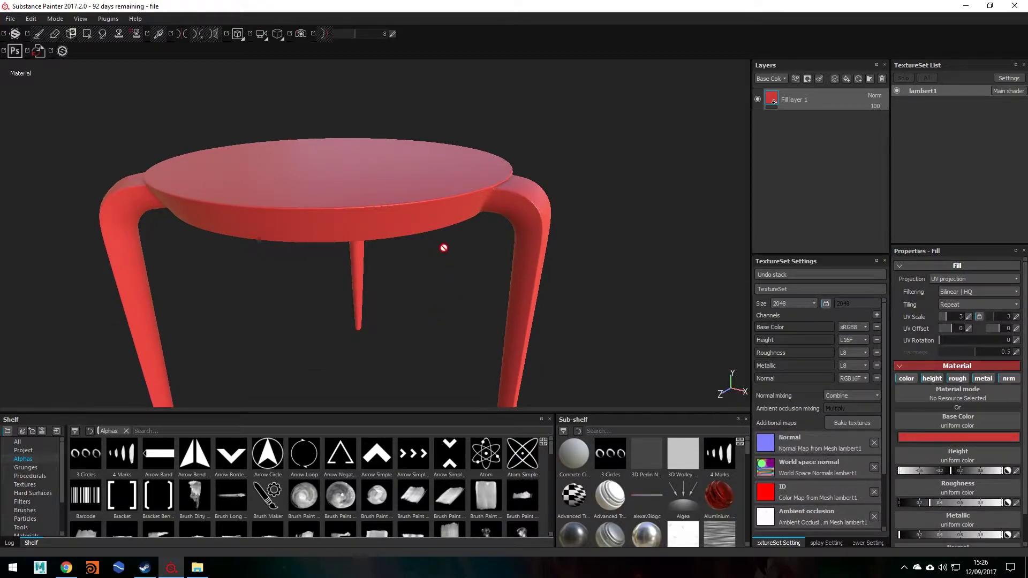
- Examine the stool's UV layout beside the 3D model and return to the 3D-only view
{"action": "key", "text": "F1"}
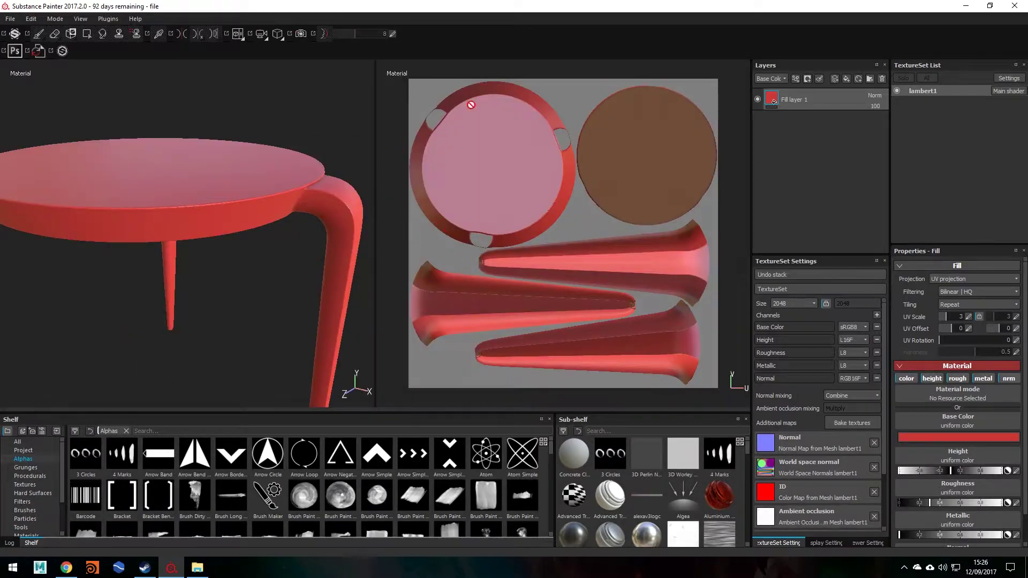
{"action": "right_click_drag", "start_coordinate": [521, 197], "coordinate": [814, 220], "text": "alt"}
{"action": "middle_click_drag", "start_coordinate": [592, 366], "coordinate": [560, 350], "text": "alt"}
{"action": "right_click_drag", "start_coordinate": [681, 257], "coordinate": [615, 257], "text": "alt"}
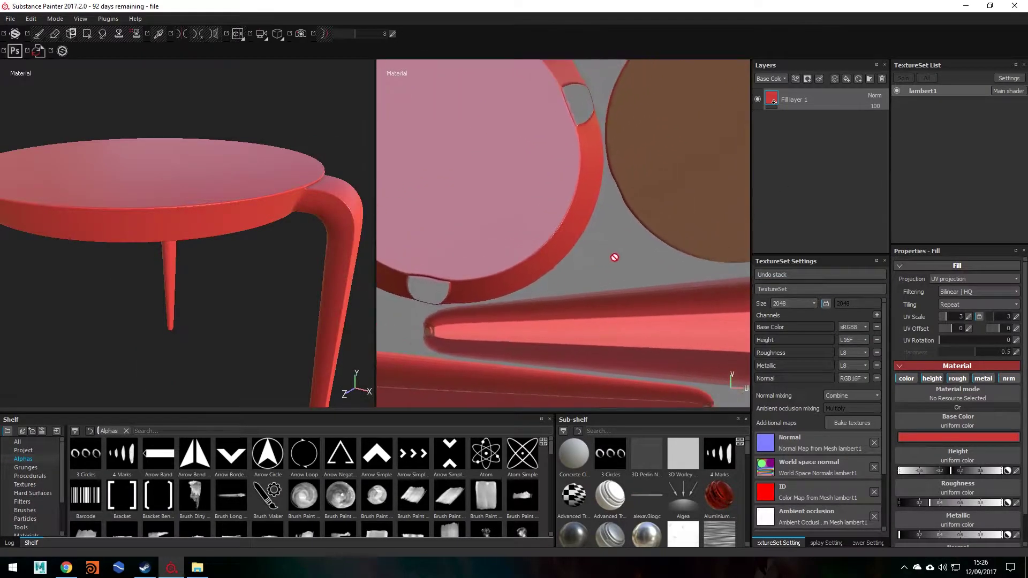
{"action": "key", "text": "F2"}
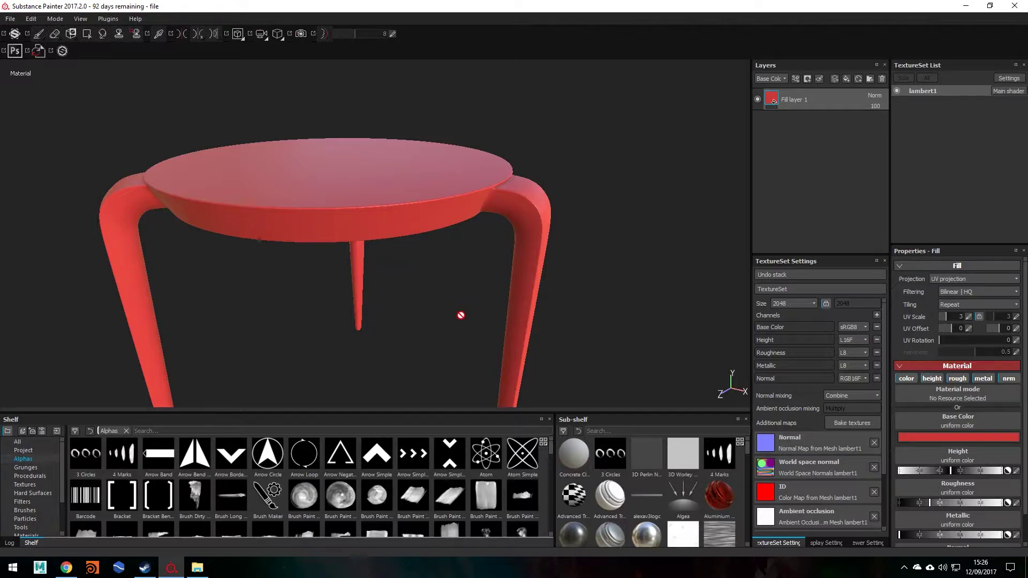
- Compare the split 3D/2D, 2D-only and 3D-only viewport layouts, finishing in the 3D-only view
{"action": "left_click_drag", "start_coordinate": [394, 191], "coordinate": [478, 217], "text": "alt"}
{"action": "key", "text": "F1"}
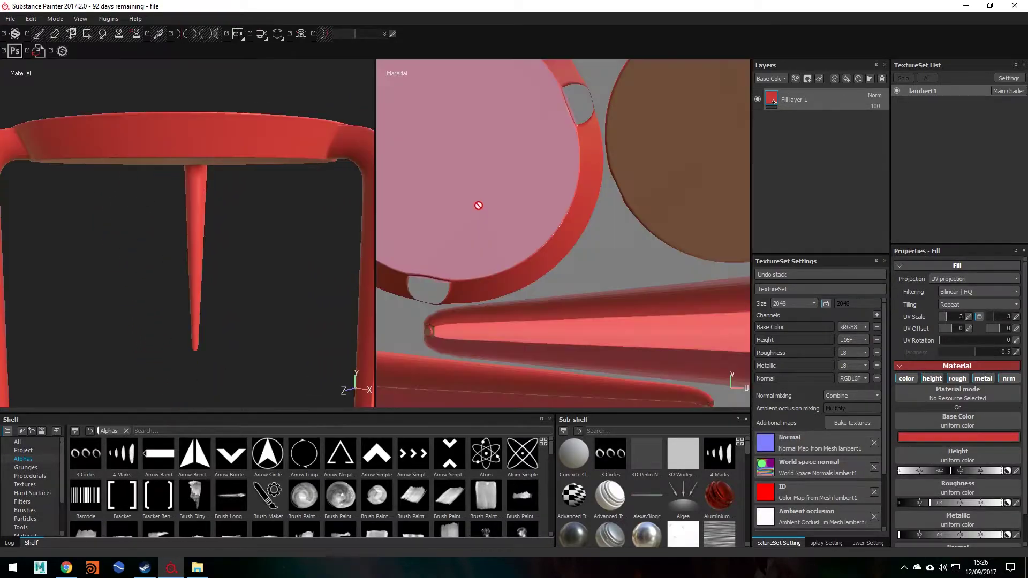
{"action": "left_click_drag", "start_coordinate": [300, 284], "coordinate": [150, 271], "text": "alt"}
{"action": "scroll", "coordinate": [592, 191], "scroll_direction": "down", "scroll_amount": 5}
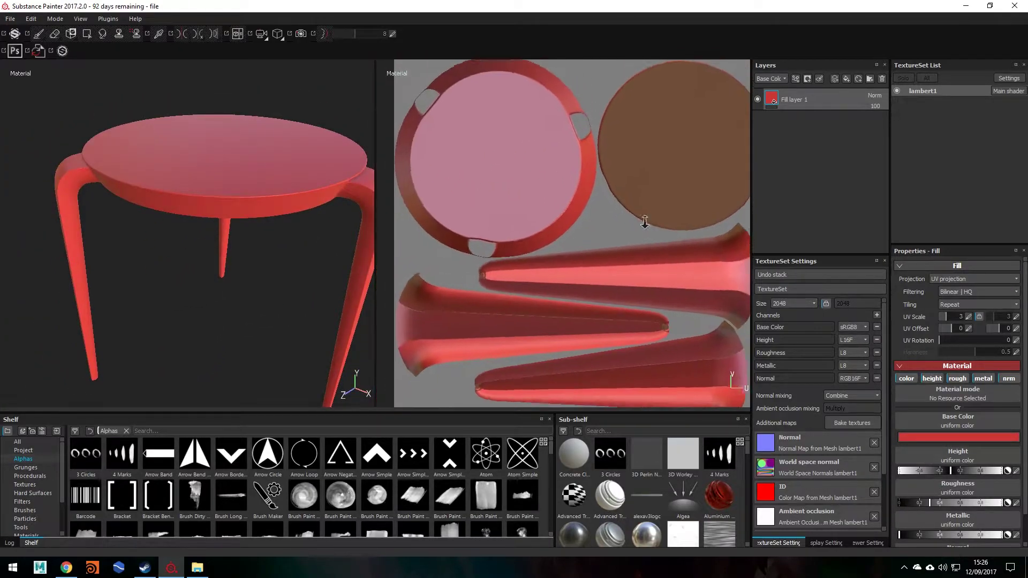
{"action": "key", "text": "F3"}
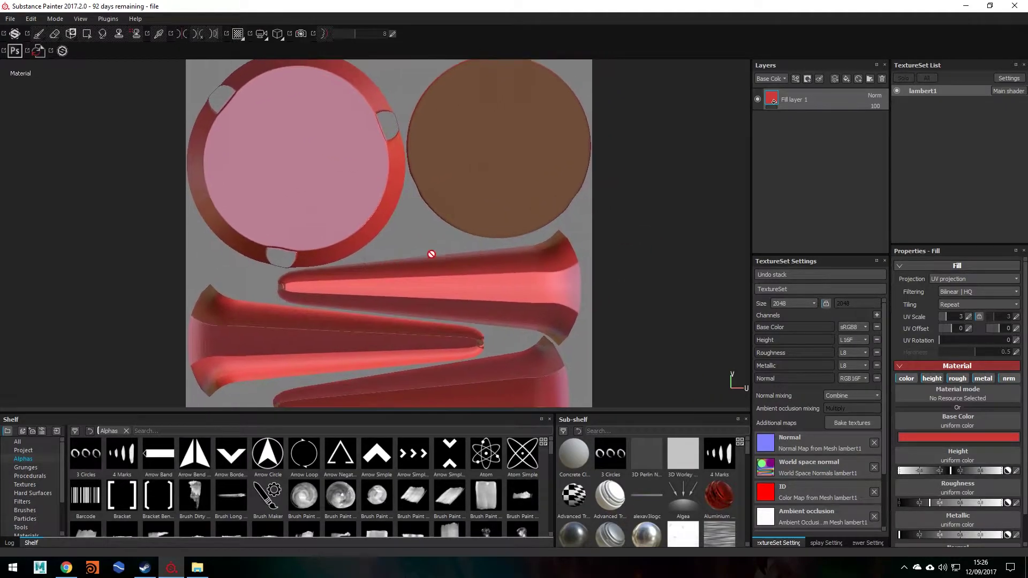
{"action": "key", "text": "F2"}
{"action": "left_click", "coordinate": [437, 245]}
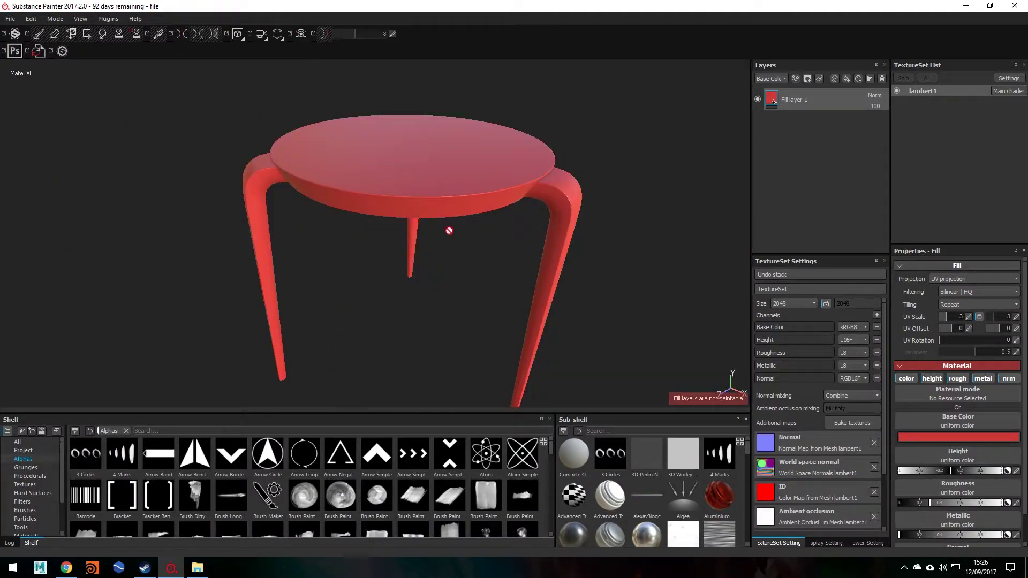
- Show the 3D and UV views side by side and add a black mask to the red fill layer
{"action": "key", "text": "F1"}
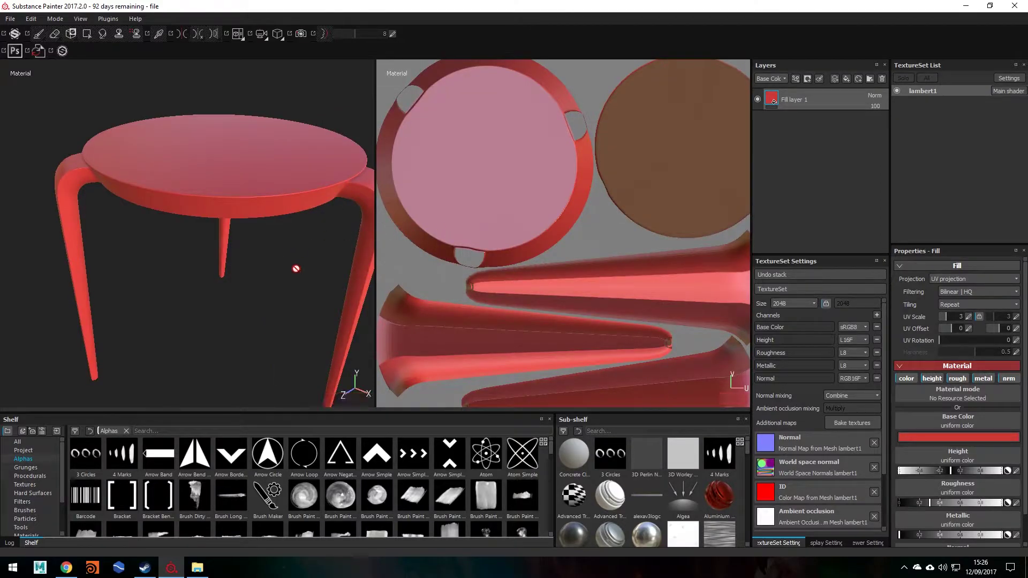
{"action": "middle_click_drag", "start_coordinate": [596, 186], "coordinate": [528, 220], "text": "alt"}
{"action": "right_click_drag", "start_coordinate": [532, 198], "coordinate": [573, 198], "text": "alt"}
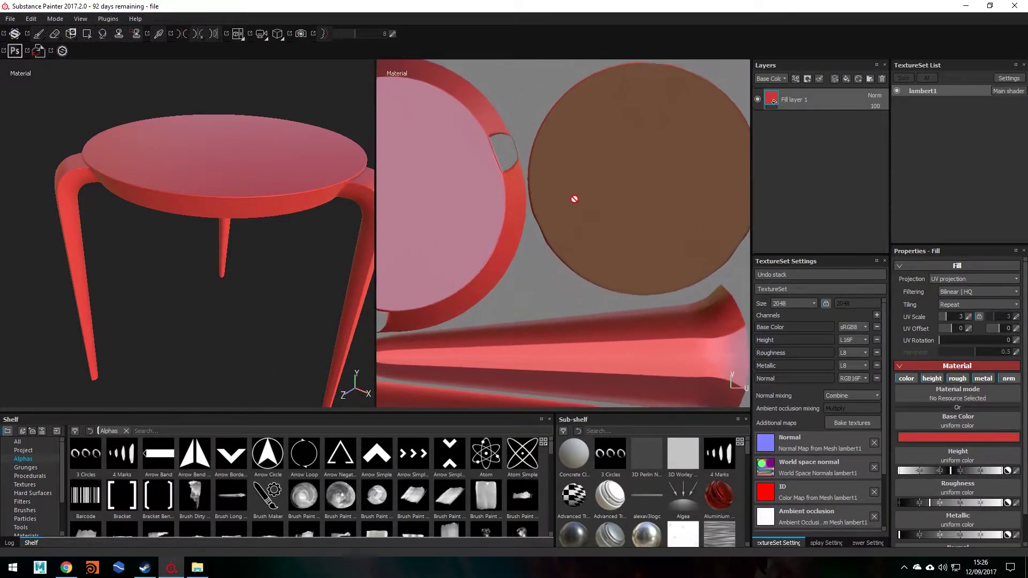
{"action": "middle_click_drag", "start_coordinate": [572, 199], "coordinate": [605, 177], "text": "alt"}
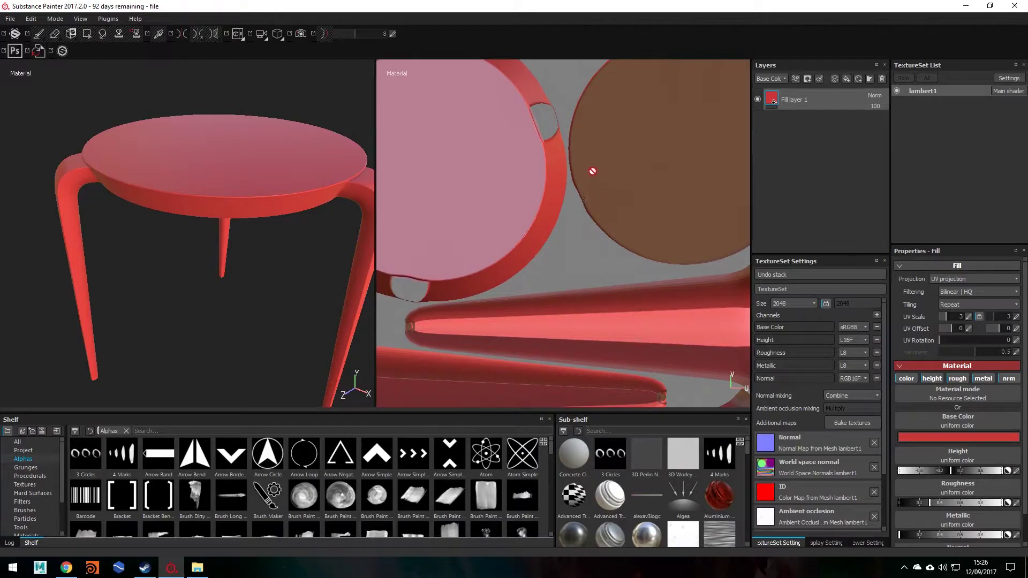
{"action": "middle_click_drag", "start_coordinate": [613, 133], "coordinate": [613, 170], "text": "alt"}
{"action": "right_click", "coordinate": [839, 102]}
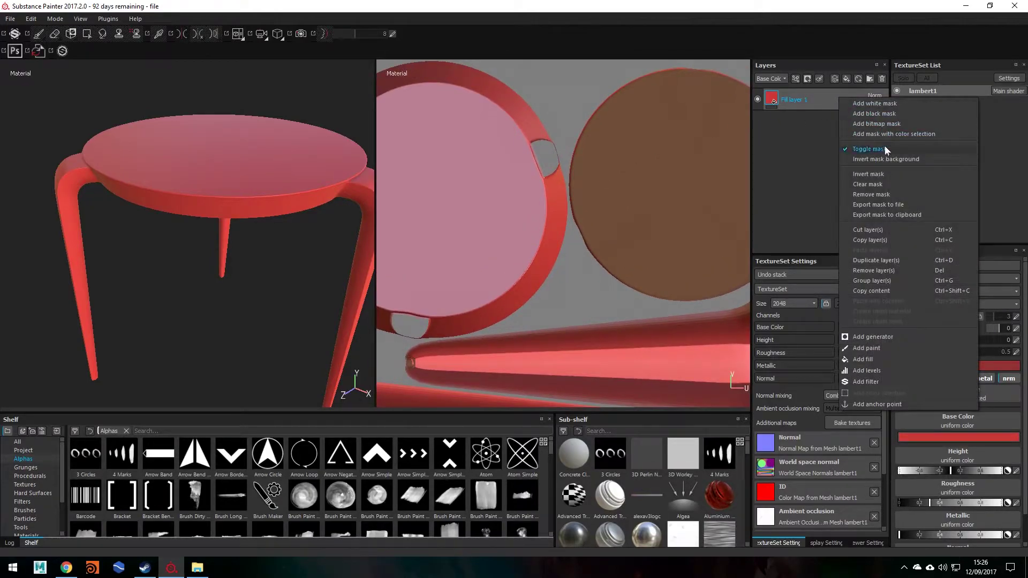
{"action": "left_click", "coordinate": [887, 114]}
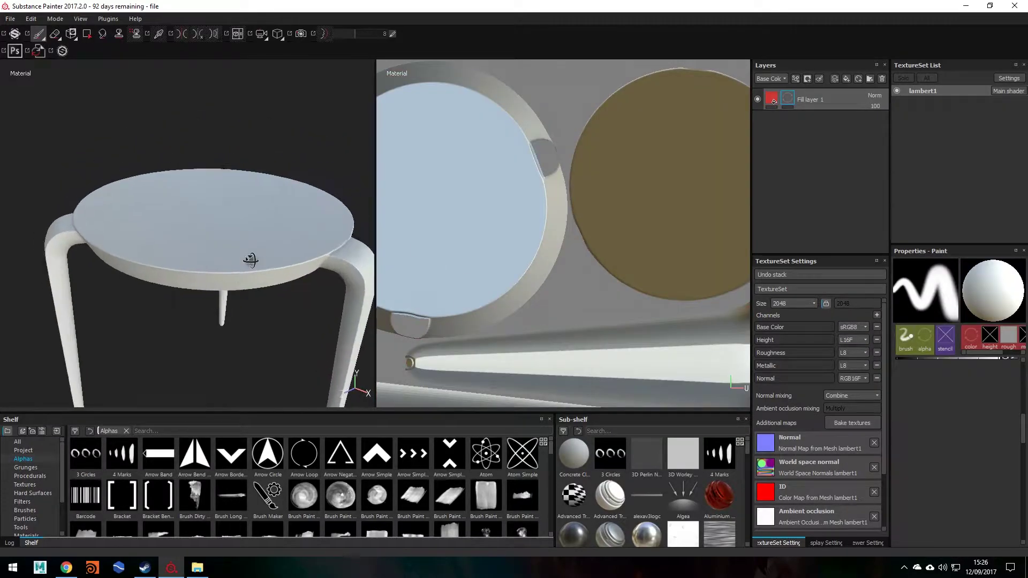
- Display the red fill layer's mask and paint a white scribble across the seat top
{"action": "left_click", "coordinate": [787, 97], "text": "alt"}
{"action": "mouse_move", "coordinate": [239, 236]}
{"action": "left_mouse_down", "text": "alt"}
{"action": "mouse_move", "coordinate": [275, 202]}
{"action": "mouse_move", "coordinate": [245, 244]}
{"action": "mouse_move", "coordinate": [121, 235]}
{"action": "mouse_move", "coordinate": [270, 213]}
{"action": "mouse_move", "coordinate": [292, 242]}
{"action": "left_mouse_up", "text": "alt"}
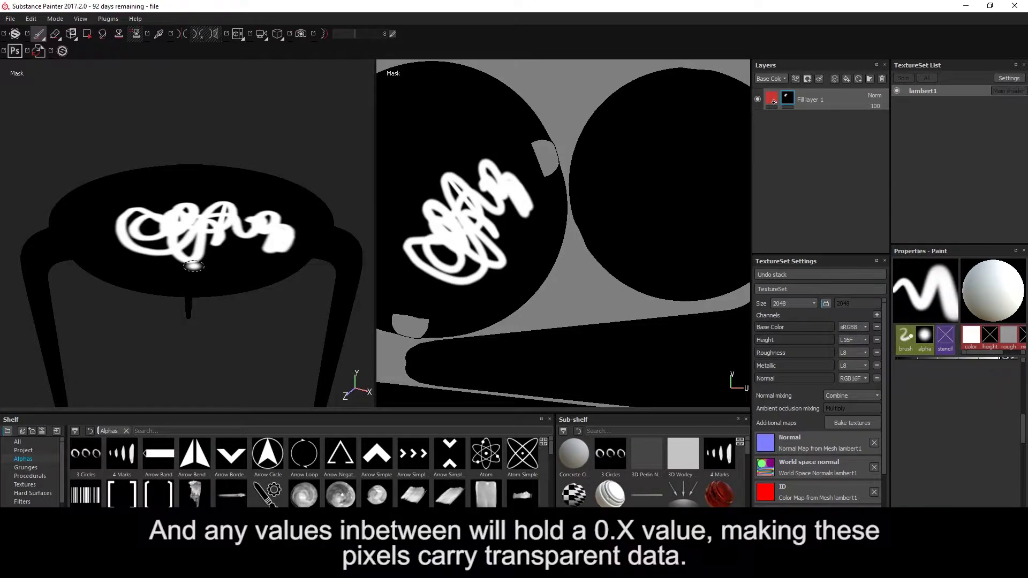
{"action": "right_click_drag", "start_coordinate": [208, 244], "coordinate": [328, 226], "text": "alt"}
{"action": "left_click_drag", "start_coordinate": [290, 292], "coordinate": [230, 289], "text": "alt"}
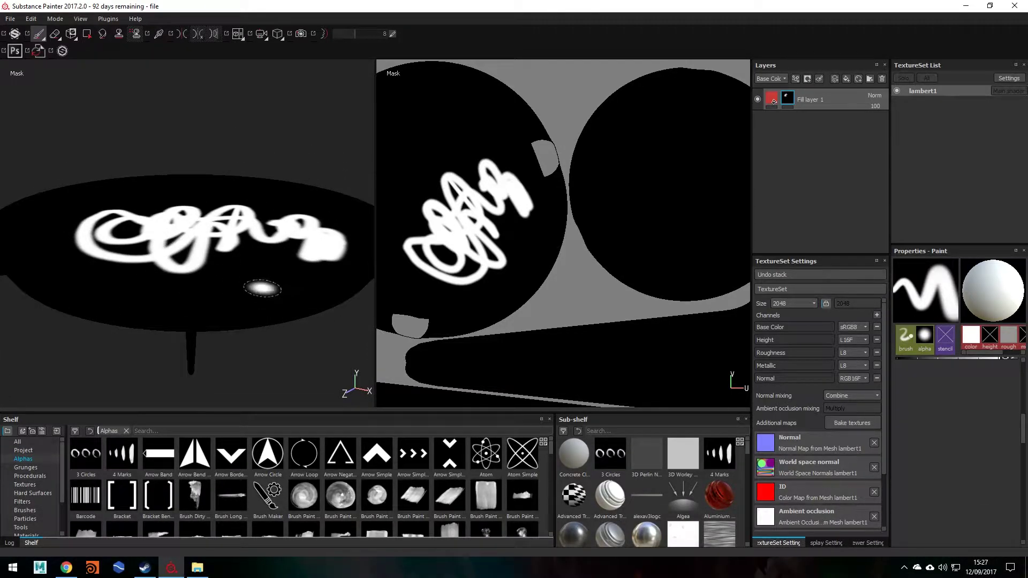
- Return to the material view and examine the red scribble on the seat from above and the side
{"action": "left_click", "coordinate": [771, 99]}
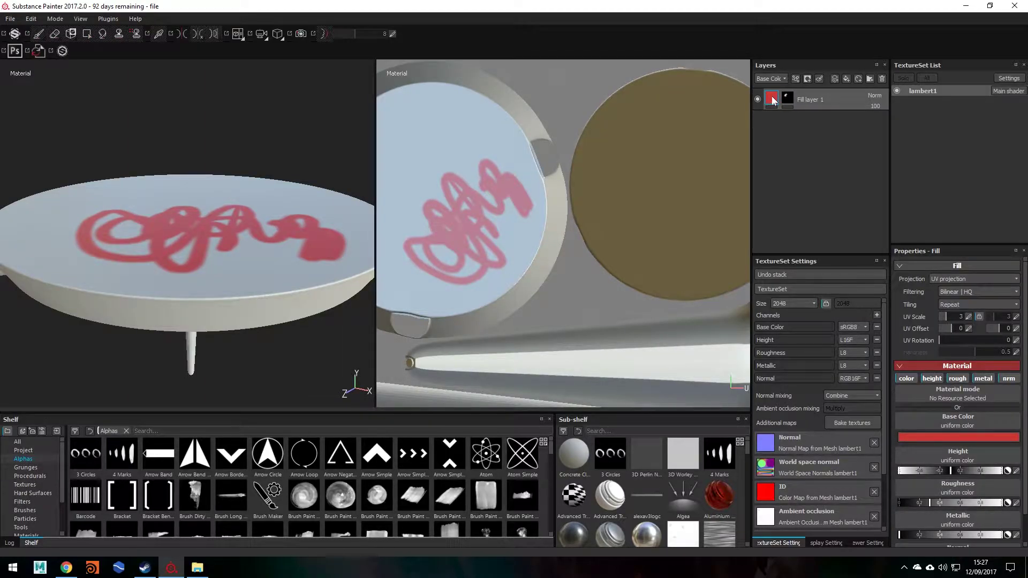
{"action": "mouse_move", "coordinate": [270, 202]}
{"action": "left_mouse_down", "text": "alt"}
{"action": "mouse_move", "coordinate": [219, 235]}
{"action": "mouse_move", "coordinate": [172, 222]}
{"action": "left_mouse_up", "text": "alt"}
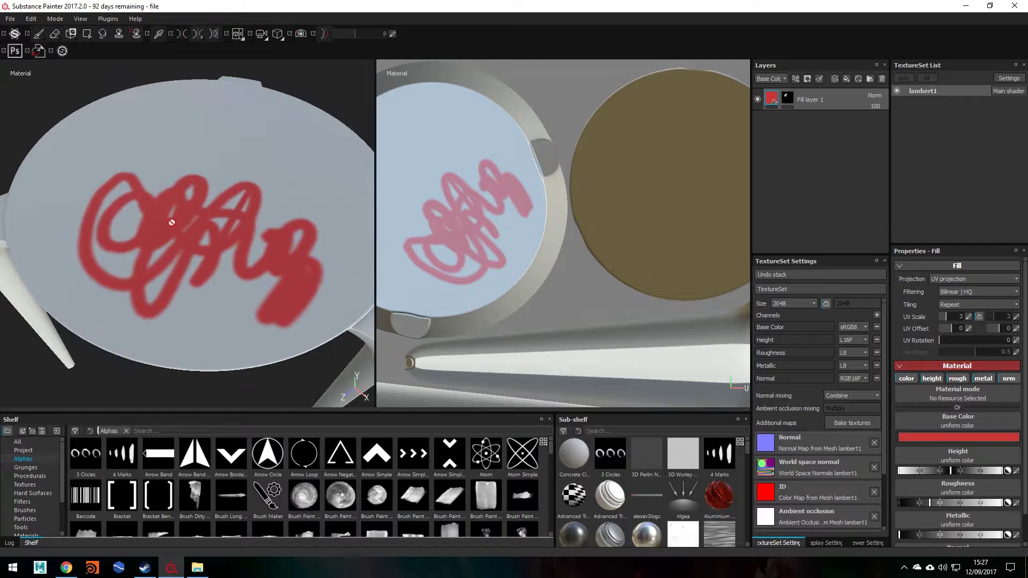
{"action": "mouse_move", "coordinate": [231, 264]}
{"action": "left_mouse_down", "text": "alt"}
{"action": "mouse_move", "coordinate": [231, 223]}
{"action": "mouse_move", "coordinate": [202, 291]}
{"action": "mouse_move", "coordinate": [228, 287]}
{"action": "mouse_move", "coordinate": [202, 321]}
{"action": "mouse_move", "coordinate": [238, 304]}
{"action": "mouse_move", "coordinate": [201, 272]}
{"action": "mouse_move", "coordinate": [197, 225]}
{"action": "mouse_move", "coordinate": [255, 299]}
{"action": "left_mouse_up", "text": "alt"}
{"action": "scroll", "coordinate": [230, 286], "scroll_direction": "down", "scroll_amount": 5}
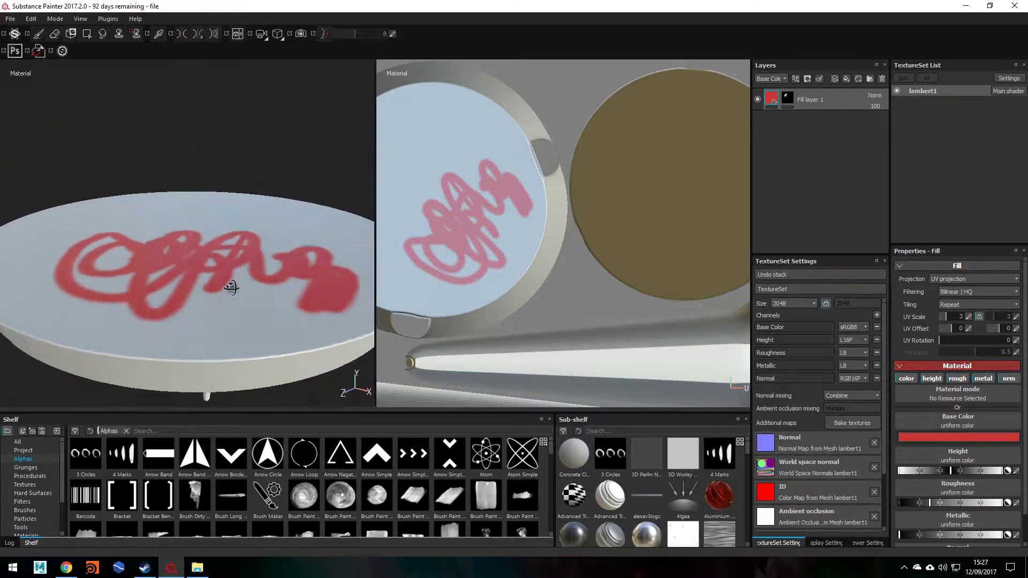
{"action": "left_click_drag", "start_coordinate": [214, 241], "coordinate": [236, 264], "text": "alt"}
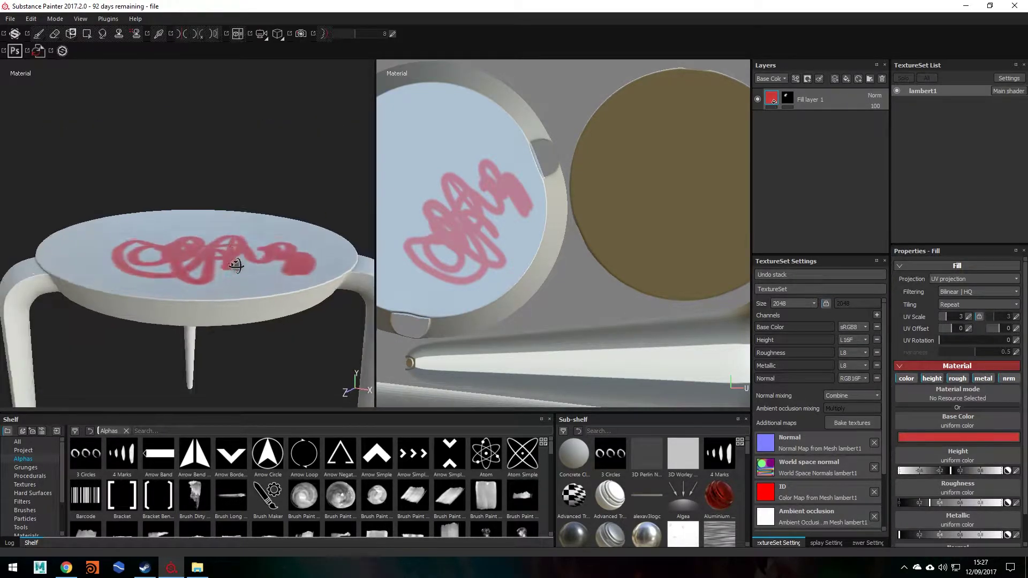
{"action": "right_click_drag", "start_coordinate": [236, 264], "coordinate": [404, 210], "text": "alt"}
{"action": "mouse_move", "coordinate": [278, 276]}
{"action": "left_mouse_down", "text": "alt"}
{"action": "mouse_move", "coordinate": [272, 296]}
{"action": "mouse_move", "coordinate": [218, 282]}
{"action": "mouse_move", "coordinate": [351, 190]}
{"action": "left_mouse_up", "text": "alt"}
- Replace the scribbled mask with a fresh black mask, check it in the mask view and return to the material view
{"action": "right_click", "coordinate": [787, 100]}
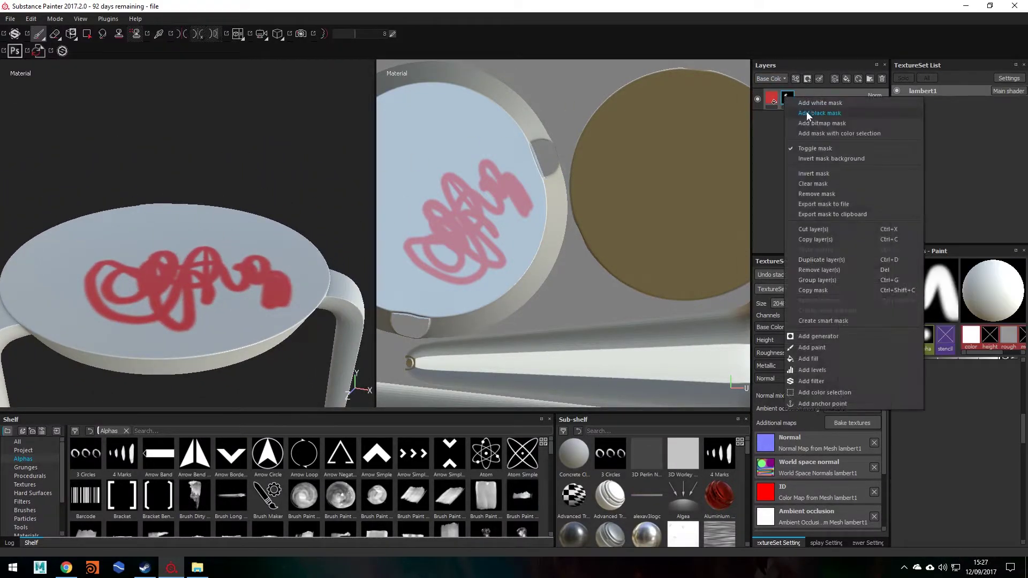
{"action": "left_click", "coordinate": [793, 124]}
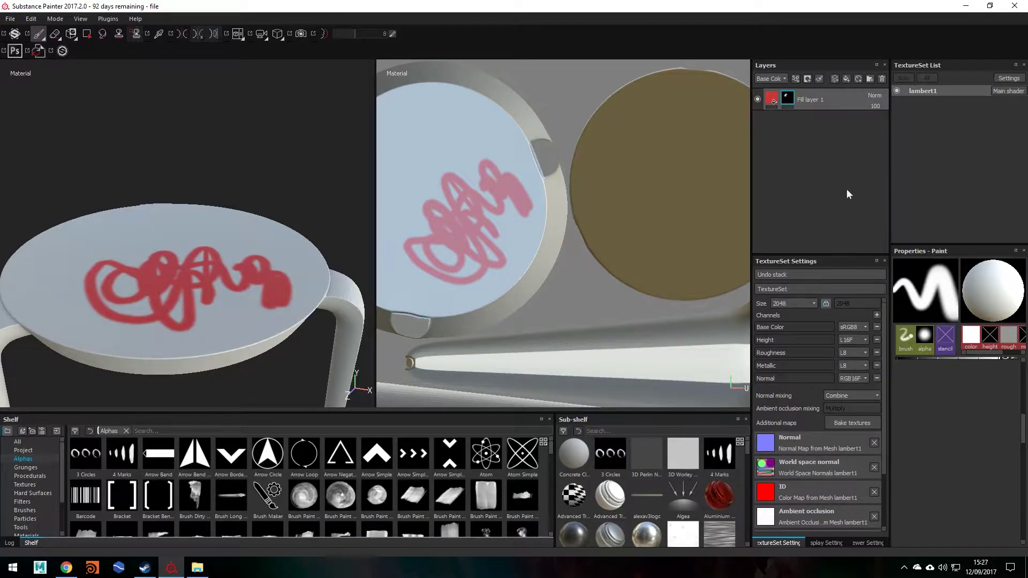
{"action": "left_click_drag", "start_coordinate": [267, 252], "coordinate": [239, 280], "text": "alt"}
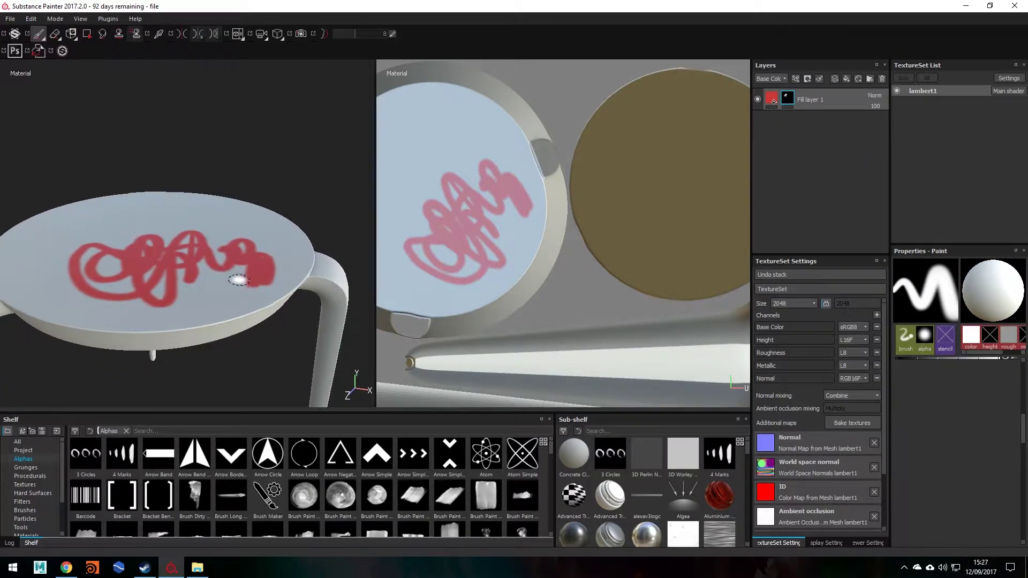
{"action": "right_click", "coordinate": [789, 101]}
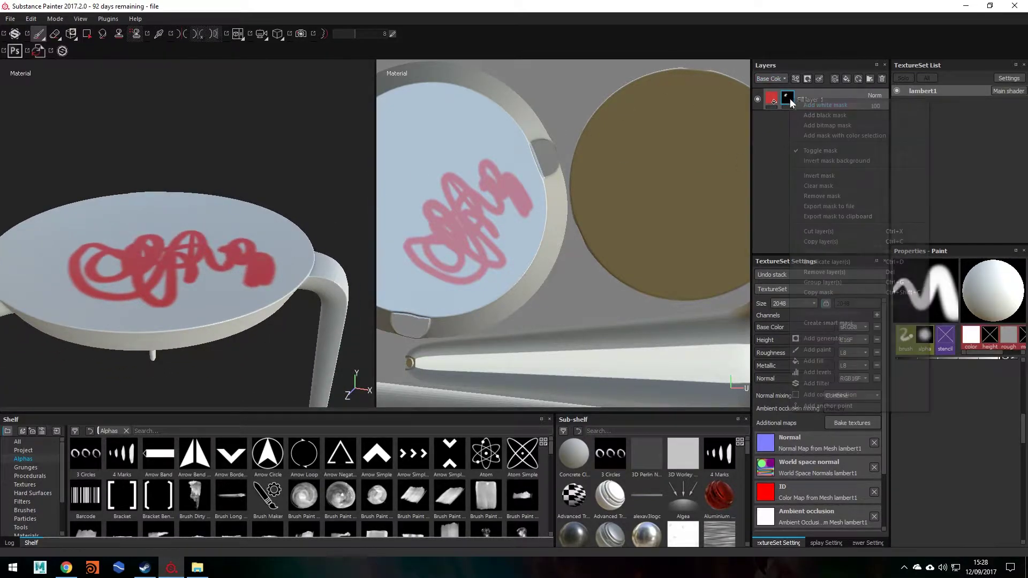
{"action": "left_click", "coordinate": [825, 119]}
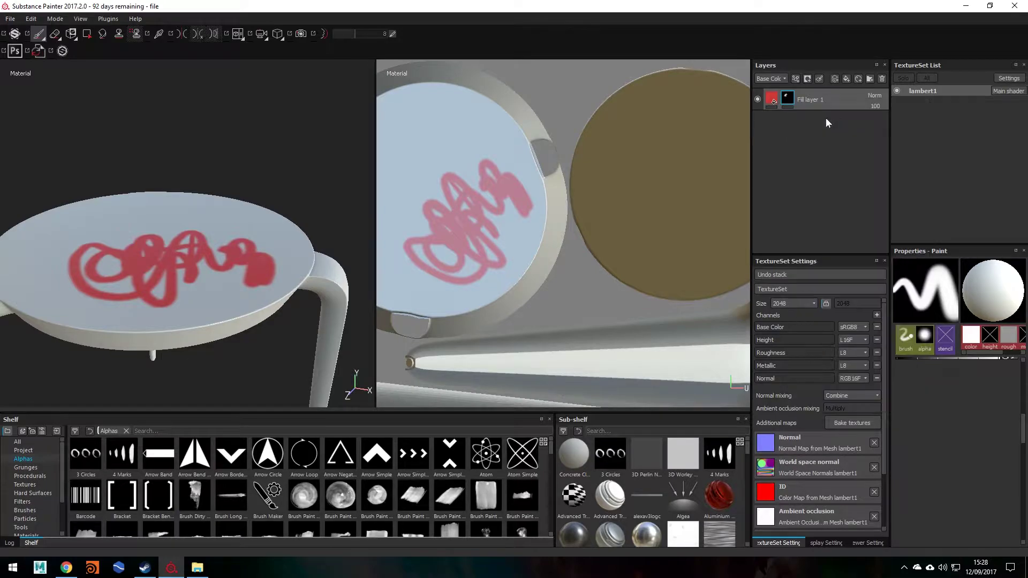
{"action": "left_click", "coordinate": [790, 100], "text": "alt"}
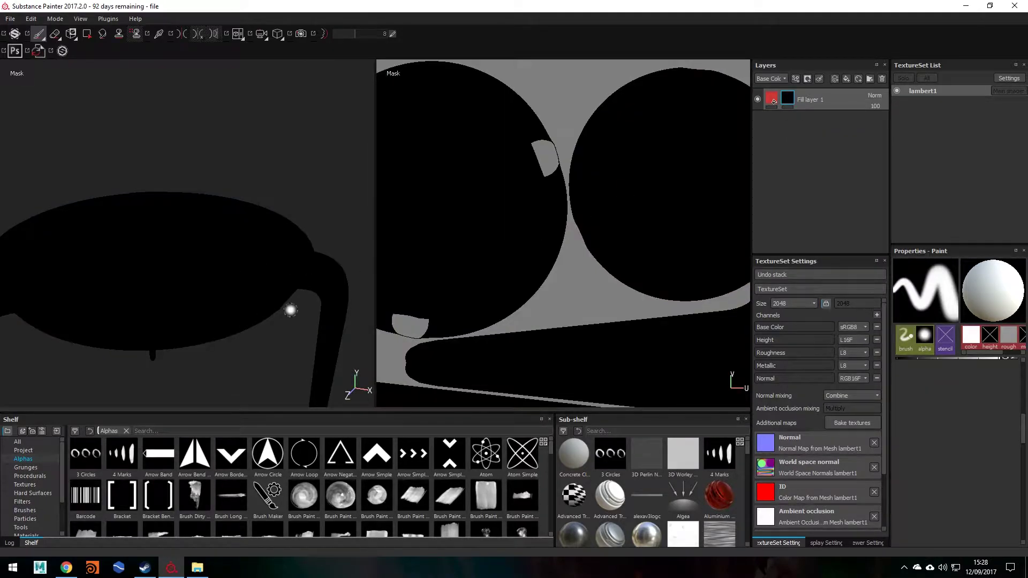
{"action": "left_click", "coordinate": [771, 99]}
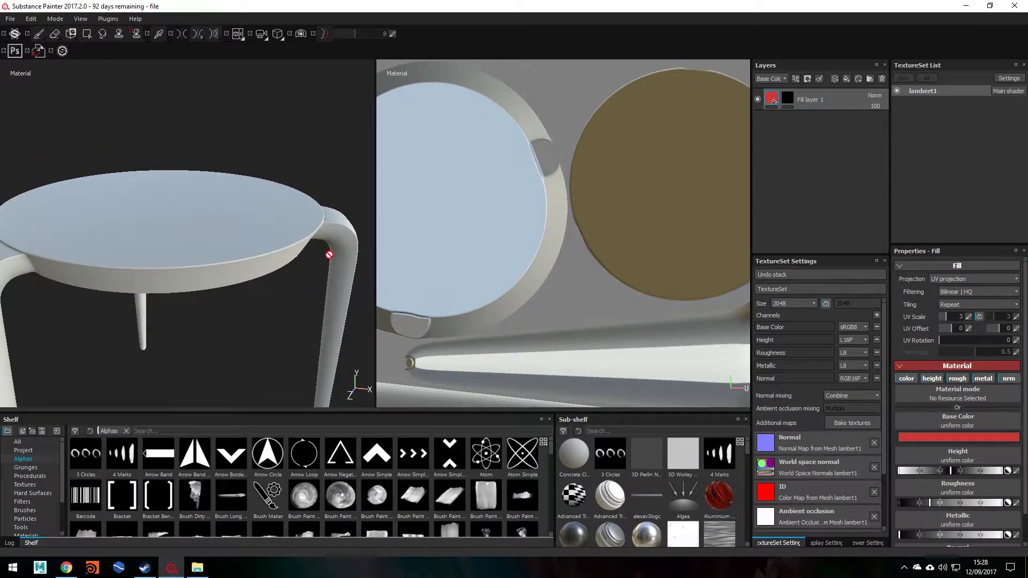
- Try a brush stroke on the seat top in the fill layer's mask and undo it
{"action": "left_click_drag", "start_coordinate": [331, 257], "coordinate": [282, 259], "text": "alt"}
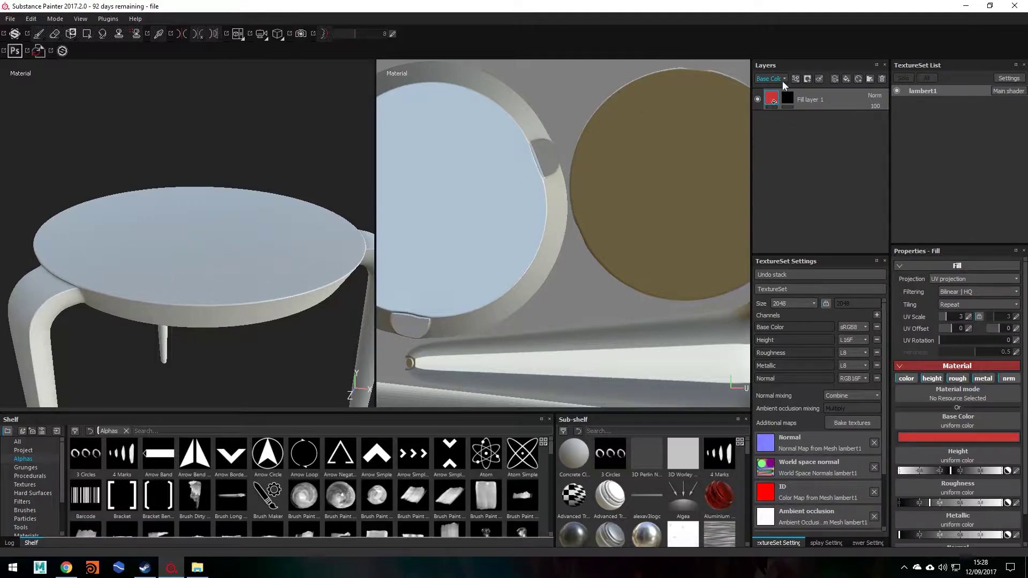
{"action": "left_click", "coordinate": [787, 98]}
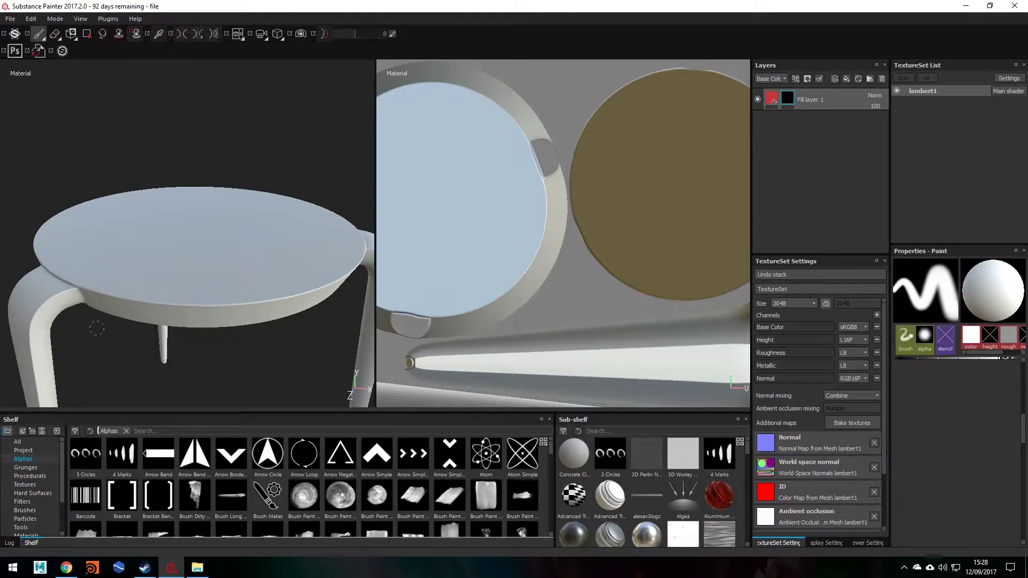
{"action": "mouse_move", "coordinate": [225, 262]}
{"action": "left_mouse_down"}
{"action": "mouse_move", "coordinate": [216, 274]}
{"action": "mouse_move", "coordinate": [128, 292]}
{"action": "mouse_move", "coordinate": [92, 269]}
{"action": "mouse_move", "coordinate": [82, 294]}
{"action": "mouse_move", "coordinate": [59, 270]}
{"action": "mouse_move", "coordinate": [81, 312]}
{"action": "mouse_move", "coordinate": [88, 284]}
{"action": "mouse_move", "coordinate": [184, 280]}
{"action": "mouse_move", "coordinate": [142, 275]}
{"action": "mouse_move", "coordinate": [301, 236]}
{"action": "mouse_move", "coordinate": [257, 209]}
{"action": "mouse_move", "coordinate": [247, 152]}
{"action": "left_mouse_up"}
{"action": "key", "text": "ctrl+z"}
{"action": "middle_click_drag", "start_coordinate": [247, 152], "coordinate": [276, 243], "text": "alt"}
{"action": "mouse_move", "coordinate": [276, 243]}
{"action": "right_mouse_down", "text": "alt"}
{"action": "mouse_move", "coordinate": [282, 250]}
{"action": "mouse_move", "coordinate": [229, 261]}
{"action": "right_mouse_up", "text": "alt"}
{"action": "middle_click_drag", "start_coordinate": [228, 261], "coordinate": [260, 273], "text": "alt"}
{"action": "left_click_drag", "start_coordinate": [259, 273], "coordinate": [321, 266], "text": "alt"}
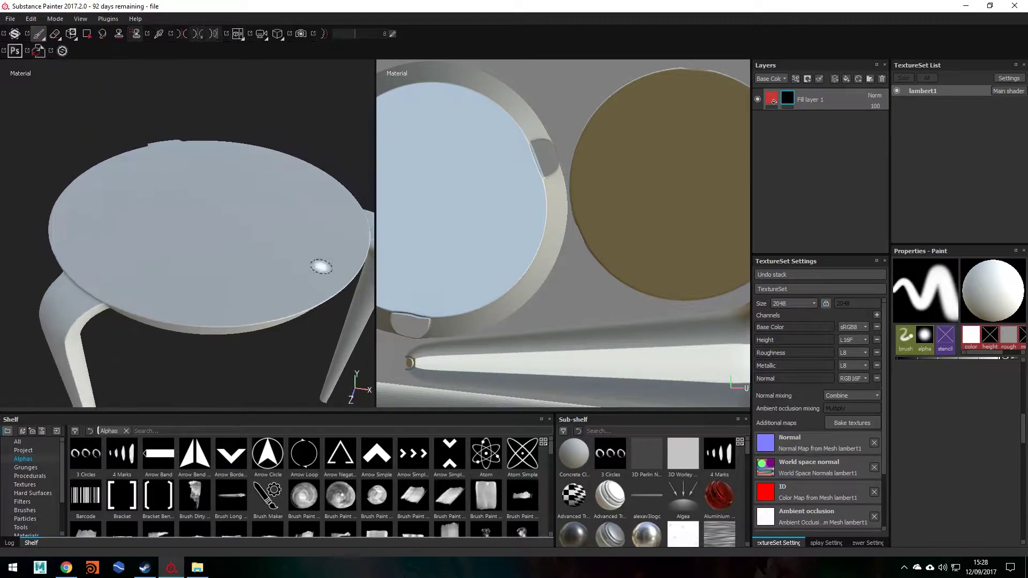
- Fit more of the UV layout in view and activate the Polygon Fill tool with the seat's wireframe seen up close
{"action": "right_click_drag", "start_coordinate": [599, 224], "coordinate": [401, 209], "text": "alt"}
{"action": "middle_click_drag", "start_coordinate": [291, 291], "coordinate": [201, 295], "text": "alt"}
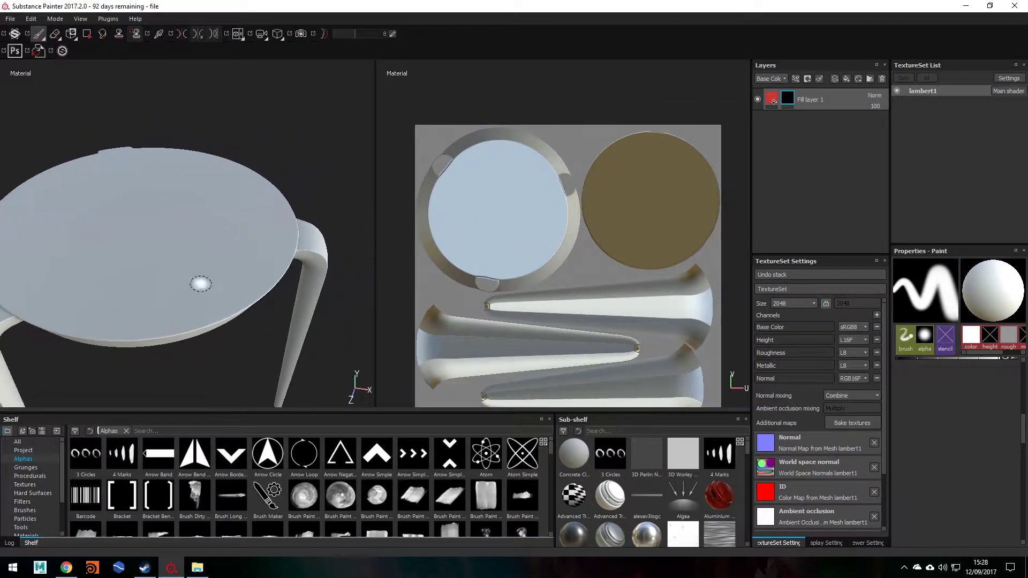
{"action": "left_click", "coordinate": [87, 35]}
{"action": "left_click_drag", "start_coordinate": [188, 287], "coordinate": [191, 241], "text": "alt"}
{"action": "right_click_drag", "start_coordinate": [225, 242], "coordinate": [293, 234], "text": "alt"}
{"action": "left_click_drag", "start_coordinate": [294, 234], "coordinate": [291, 282], "text": "alt"}
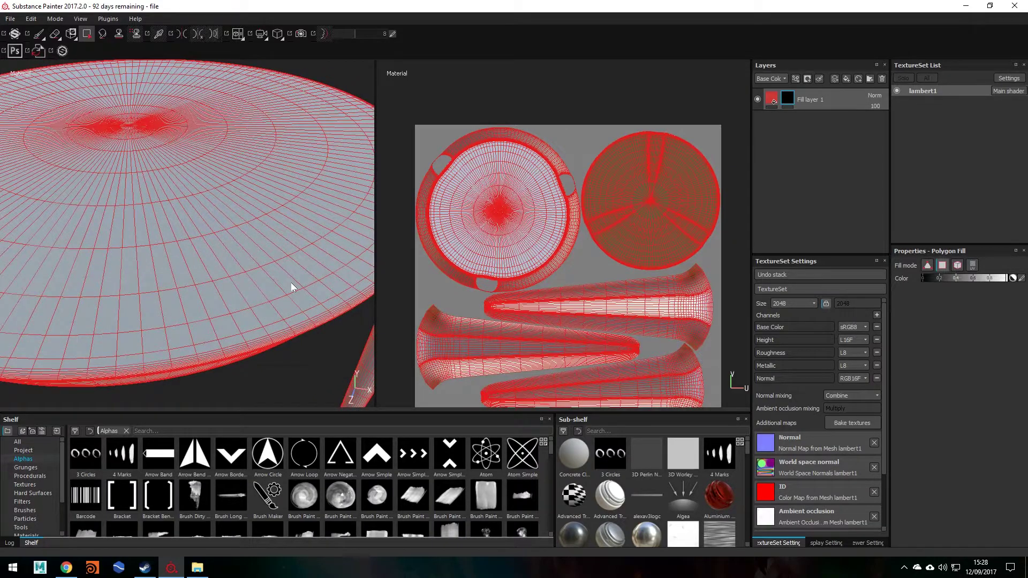
{"action": "left_click_drag", "start_coordinate": [243, 247], "coordinate": [351, 236], "text": "alt"}
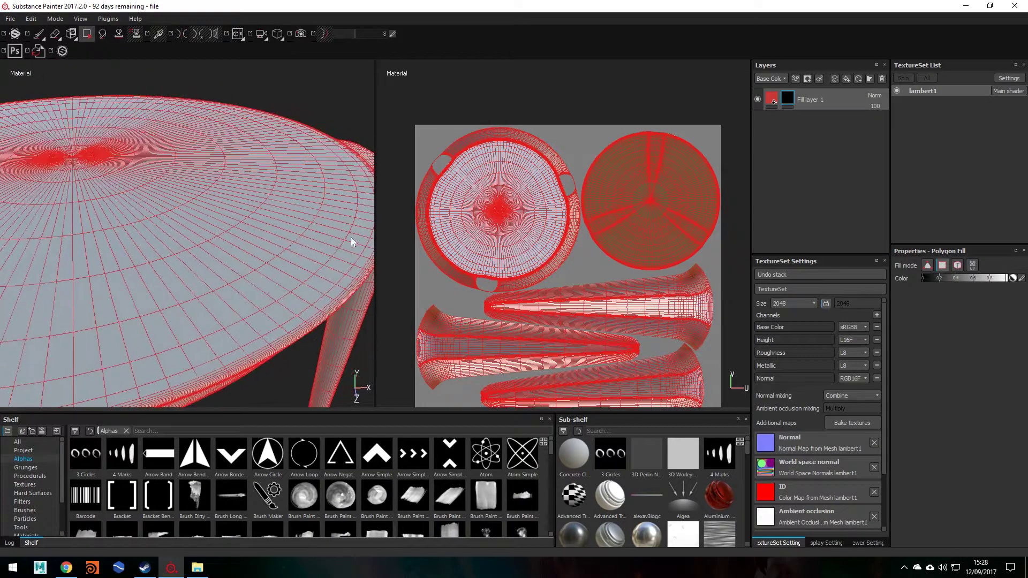
{"action": "middle_click_drag", "start_coordinate": [341, 230], "coordinate": [389, 227], "text": "alt"}
{"action": "left_click_drag", "start_coordinate": [336, 244], "coordinate": [317, 268], "text": "alt"}
- Fill a few individual triangles on the seat top in the mask and undo them
{"action": "left_click", "coordinate": [232, 274]}
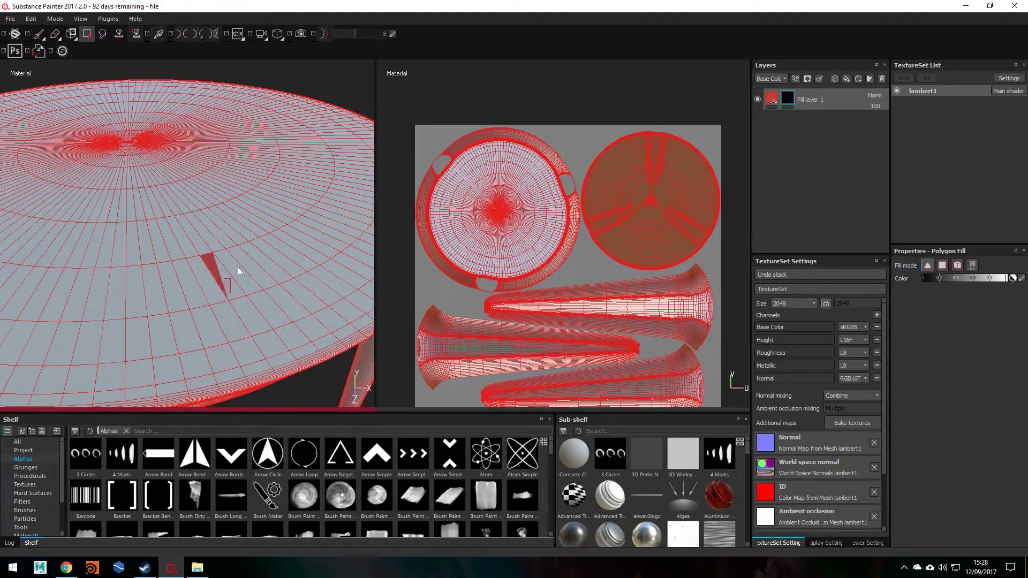
{"action": "left_click", "coordinate": [239, 265]}
{"action": "left_click", "coordinate": [242, 262]}
{"action": "left_click", "coordinate": [259, 281]}
{"action": "mouse_move", "coordinate": [259, 281]}
{"action": "left_mouse_down", "text": "alt"}
{"action": "mouse_move", "coordinate": [234, 278]}
{"action": "mouse_move", "coordinate": [300, 252]}
{"action": "mouse_move", "coordinate": [236, 296]}
{"action": "left_mouse_up", "text": "alt"}
{"action": "key", "text": "ctrl+z"}
{"action": "key", "text": "ctrl+z"}
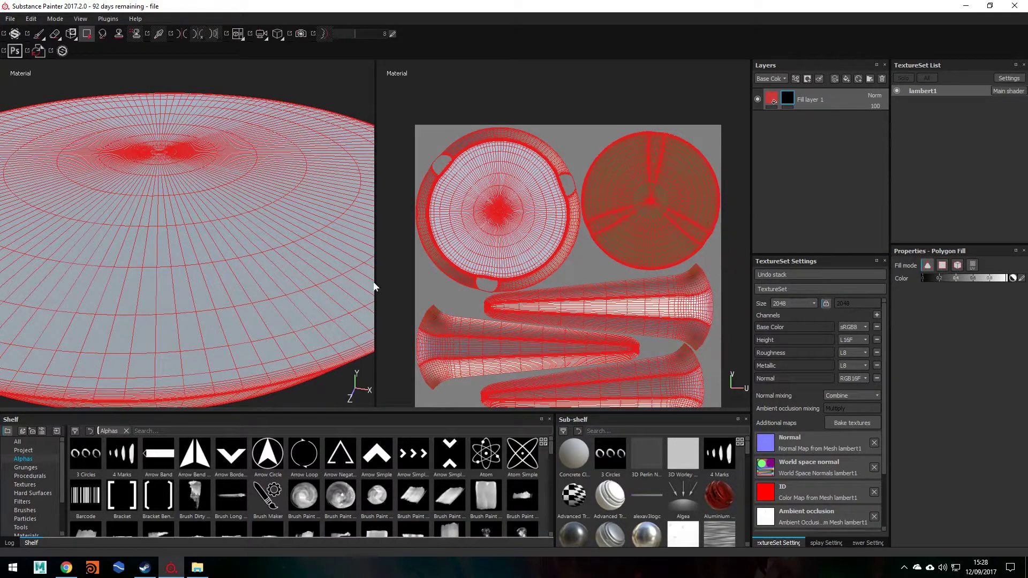
- Try filling an area of seat-top triangles with a selection box, inspect the underside and undo the fill
{"action": "left_click_drag", "start_coordinate": [206, 339], "coordinate": [345, 170]}
{"action": "left_click_drag", "start_coordinate": [267, 275], "coordinate": [244, 320], "text": "alt"}
{"action": "left_click_drag", "start_coordinate": [228, 170], "coordinate": [260, 252], "text": "alt"}
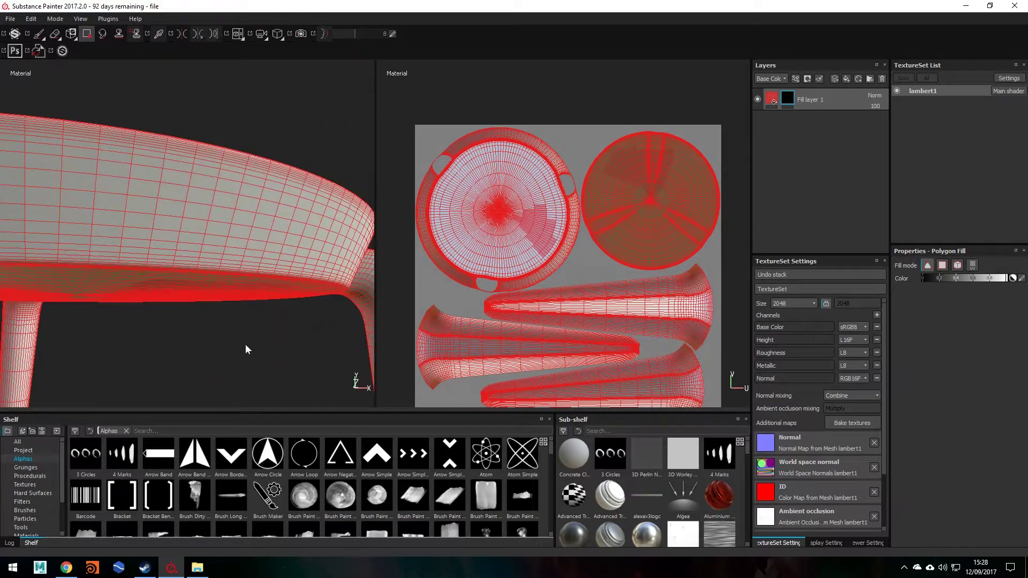
{"action": "left_click_drag", "start_coordinate": [246, 345], "coordinate": [186, 279], "text": "alt"}
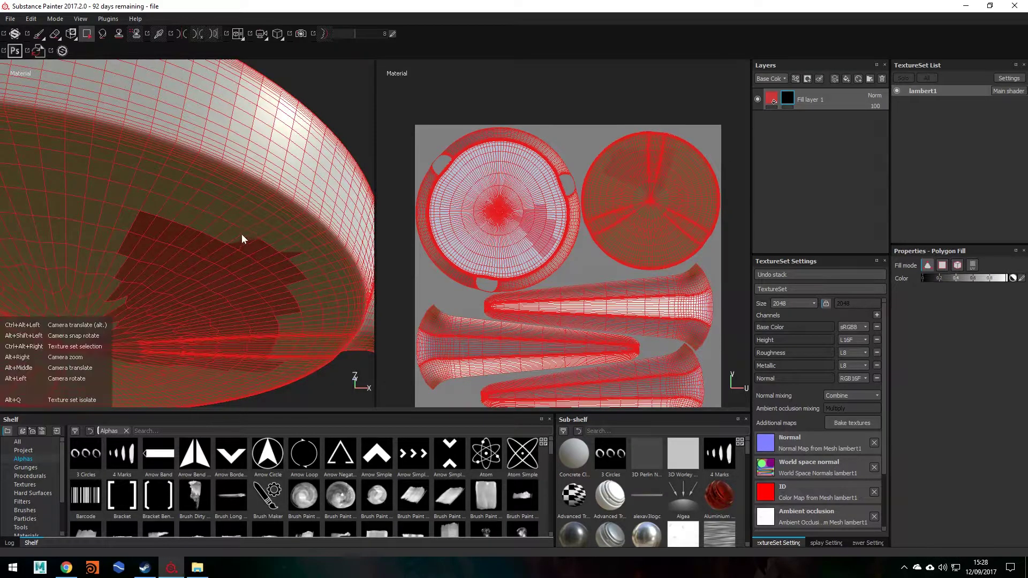
{"action": "left_click_drag", "start_coordinate": [243, 246], "coordinate": [285, 208], "text": "alt"}
{"action": "left_click_drag", "start_coordinate": [263, 256], "coordinate": [200, 321], "text": "alt"}
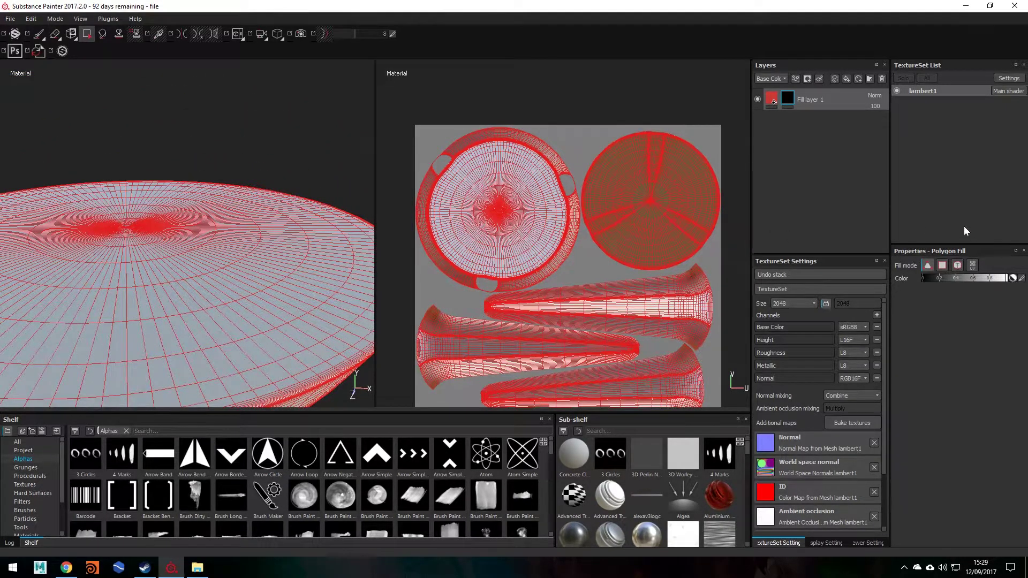
- Set the polygon fill mode to whole UV islands and fill the island of the seat top and rim white in the mask
{"action": "left_click", "coordinate": [972, 266]}
{"action": "middle_click_drag", "start_coordinate": [498, 176], "coordinate": [509, 161], "text": "alt"}
{"action": "right_click_drag", "start_coordinate": [509, 160], "coordinate": [819, 210], "text": "alt"}
{"action": "right_click_drag", "start_coordinate": [504, 294], "coordinate": [594, 277], "text": "alt"}
{"action": "middle_click_drag", "start_coordinate": [595, 276], "coordinate": [601, 216], "text": "alt"}
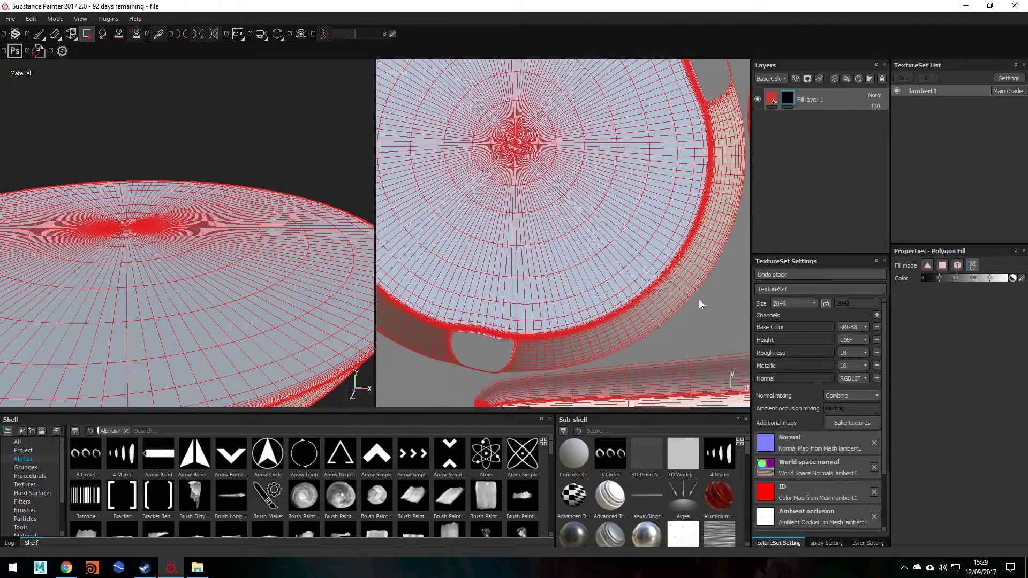
{"action": "left_click", "coordinate": [669, 288]}
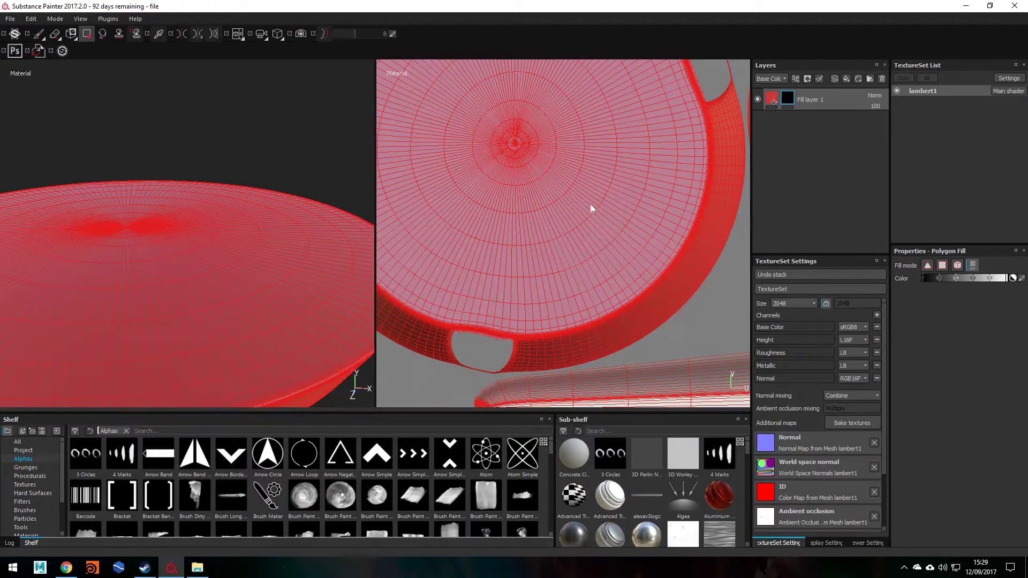
- Examine the filled seat top, rim and unfilled underside on the model, comparing them with their UV islands
{"action": "right_click_drag", "start_coordinate": [331, 349], "coordinate": [227, 325], "text": "alt"}
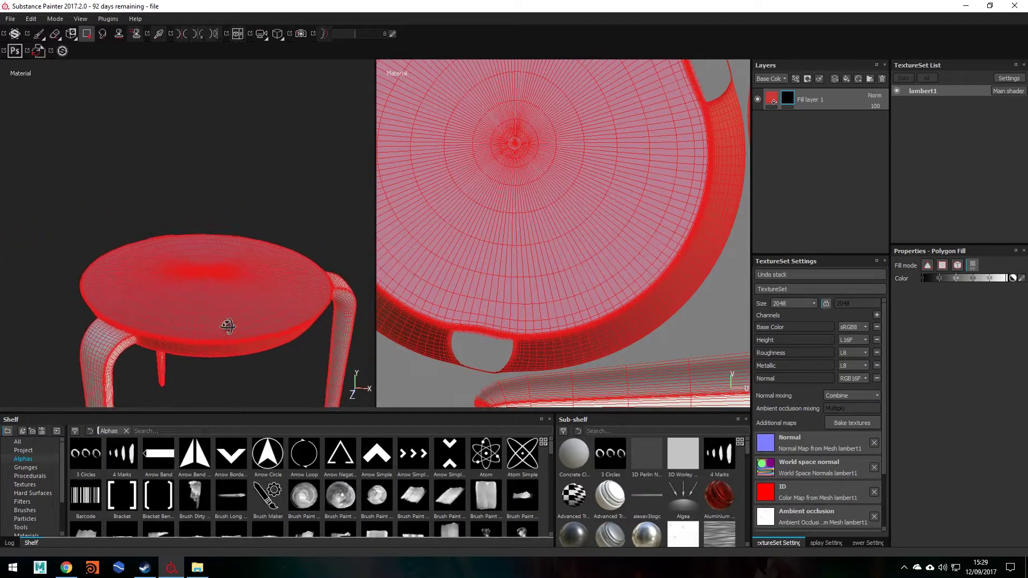
{"action": "left_click_drag", "start_coordinate": [227, 325], "coordinate": [216, 232], "text": "alt"}
{"action": "right_click_drag", "start_coordinate": [241, 299], "coordinate": [281, 283], "text": "alt"}
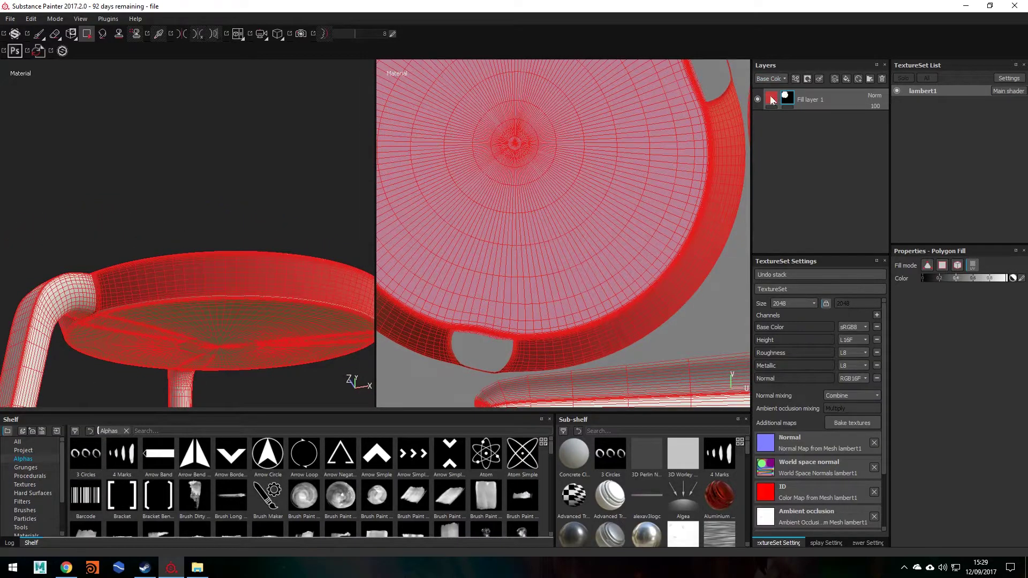
{"action": "left_click", "coordinate": [769, 99]}
{"action": "left_click_drag", "start_coordinate": [237, 279], "coordinate": [274, 230], "text": "alt"}
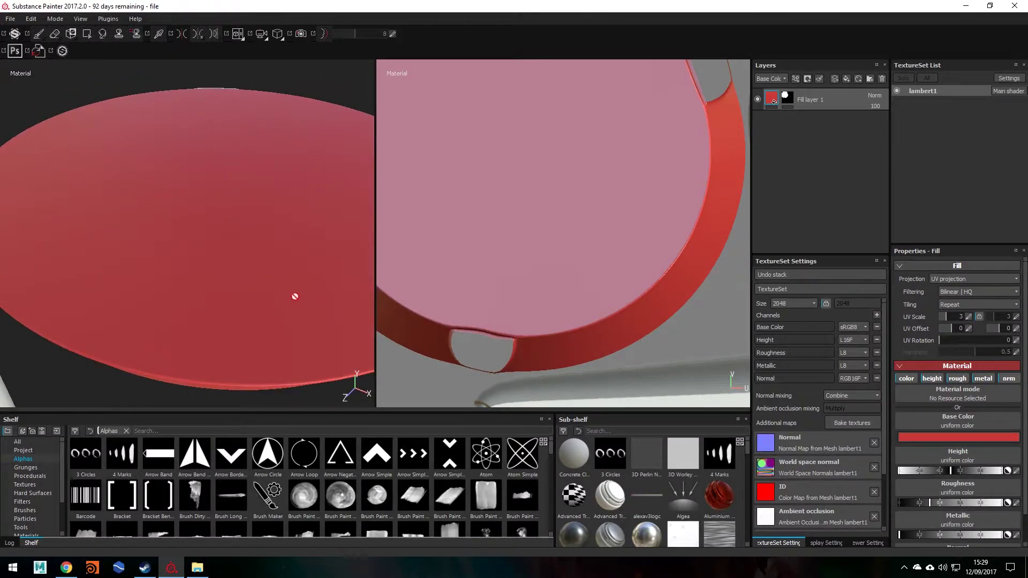
{"action": "left_click_drag", "start_coordinate": [294, 296], "coordinate": [323, 280], "text": "alt"}
{"action": "left_click_drag", "start_coordinate": [385, 254], "coordinate": [612, 133], "text": "alt"}
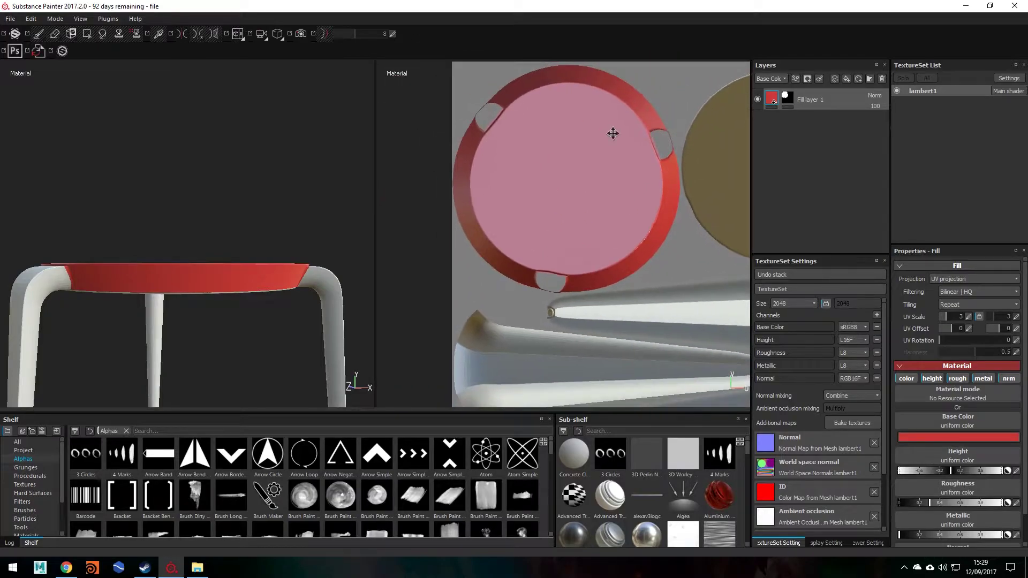
{"action": "middle_click_drag", "start_coordinate": [613, 133], "coordinate": [557, 186], "text": "alt"}
{"action": "middle_click_drag", "start_coordinate": [713, 151], "coordinate": [600, 155], "text": "alt"}
{"action": "right_click_drag", "start_coordinate": [544, 185], "coordinate": [658, 196], "text": "alt"}
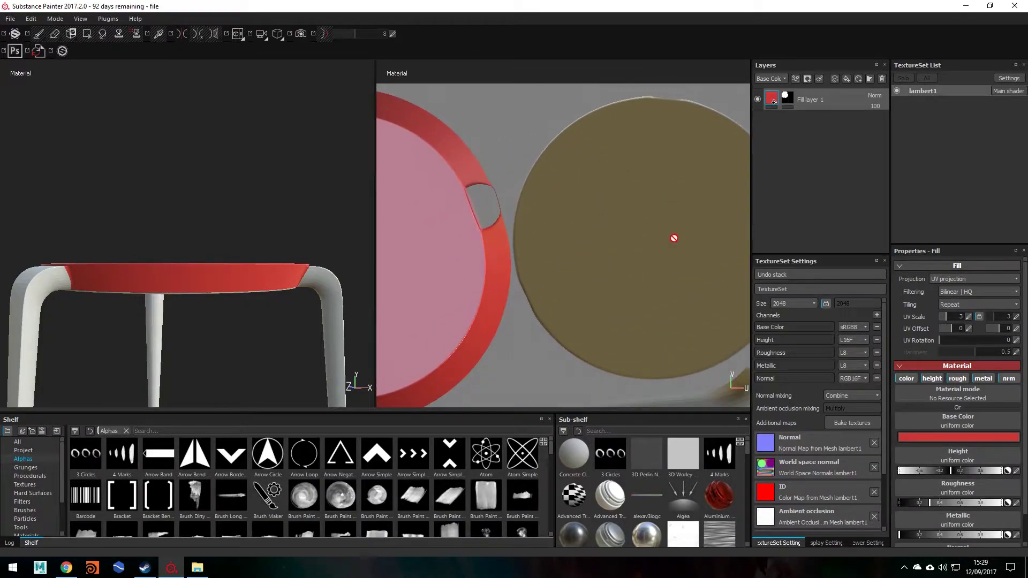
{"action": "left_click_drag", "start_coordinate": [271, 305], "coordinate": [195, 325], "text": "alt"}
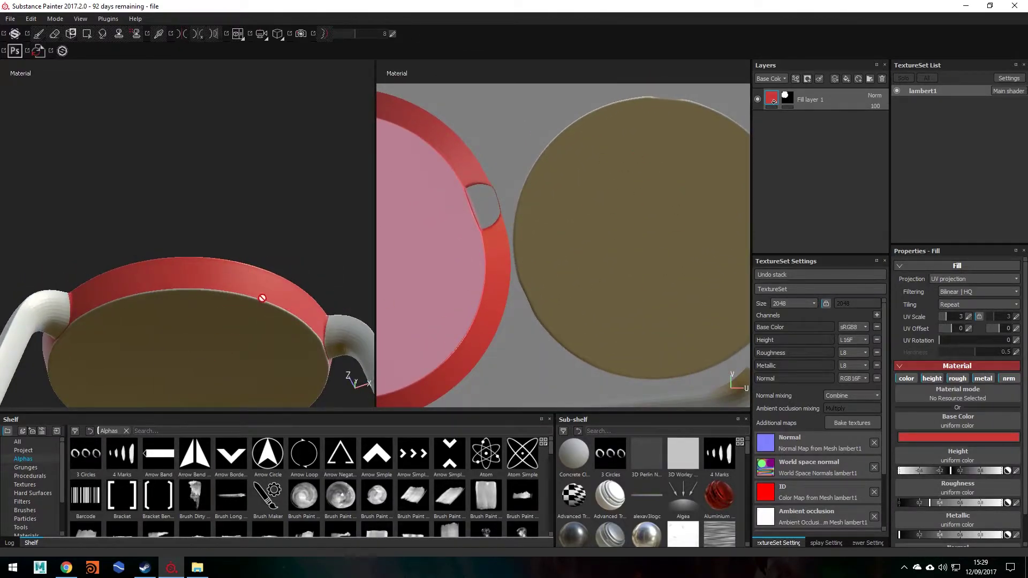
{"action": "left_click_drag", "start_coordinate": [261, 298], "coordinate": [346, 369], "text": "alt"}
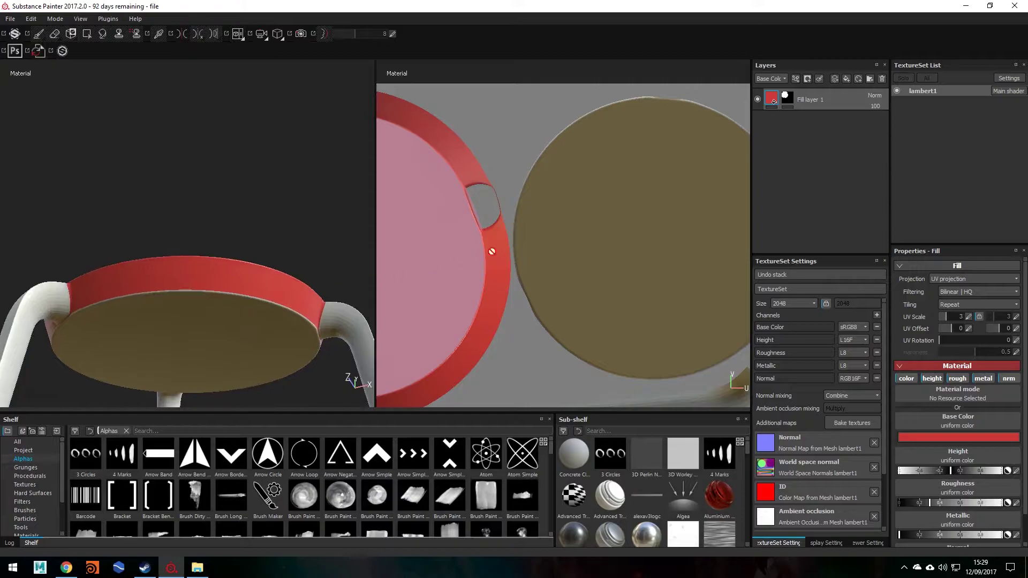
- Fill the seat underside's UV island white in the fill layer's mask using Polygon Fill
{"action": "left_click", "coordinate": [786, 98]}
{"action": "key", "text": "4"}
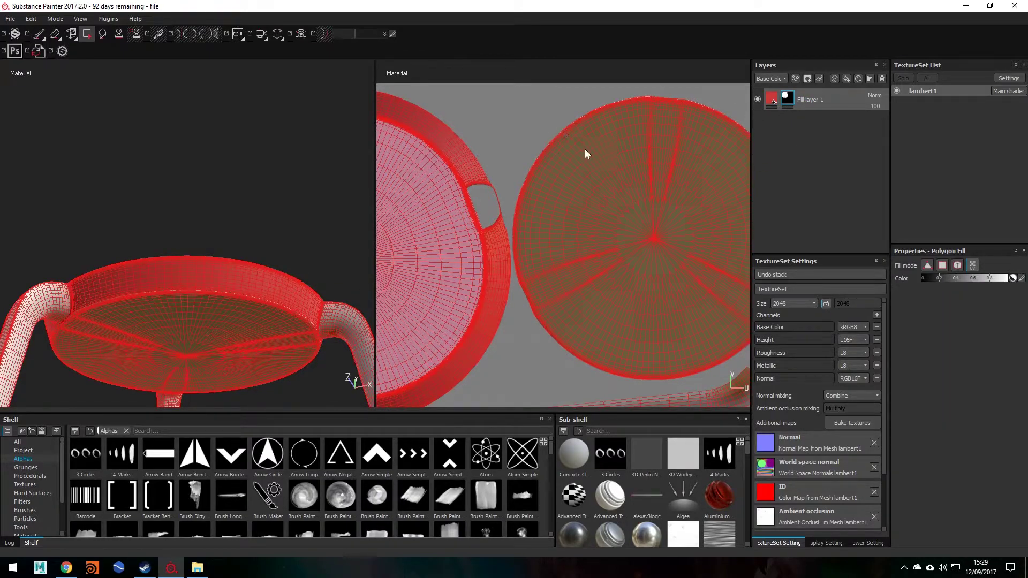
{"action": "left_click", "coordinate": [586, 172]}
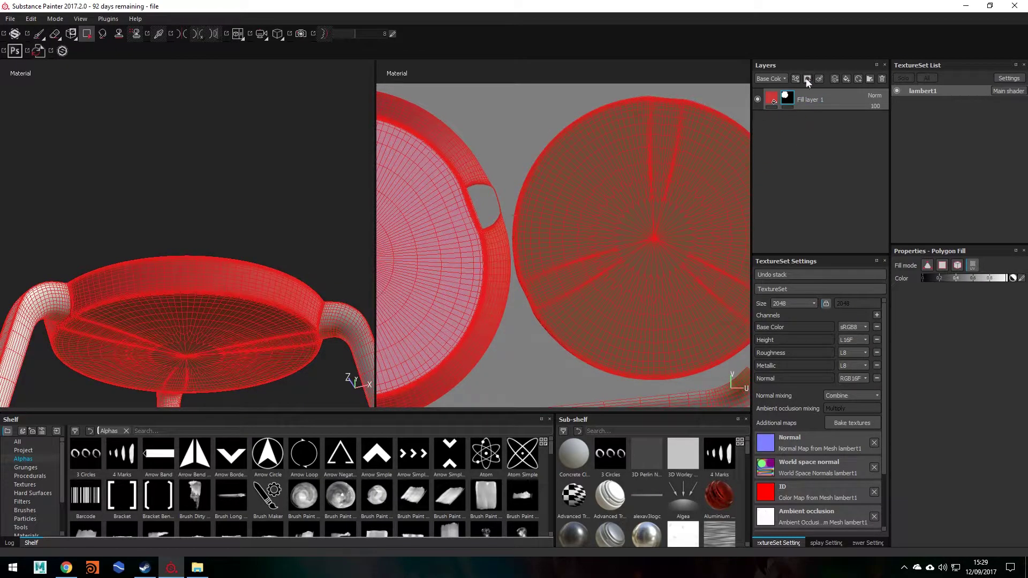
- Examine the red overlap where the seat rim meets a leg, comparing it with the notches in the seat's UV island
{"action": "left_click", "coordinate": [771, 98]}
{"action": "middle_click_drag", "start_coordinate": [223, 302], "coordinate": [242, 206], "text": "alt"}
{"action": "left_click_drag", "start_coordinate": [242, 206], "coordinate": [228, 291], "text": "alt"}
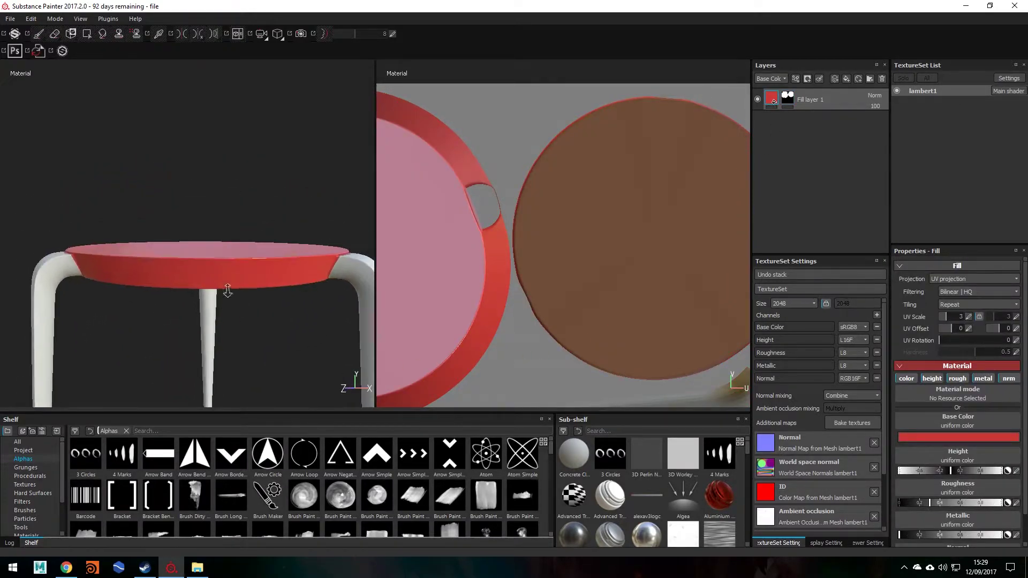
{"action": "right_click_drag", "start_coordinate": [227, 292], "coordinate": [311, 295], "text": "alt"}
{"action": "left_click_drag", "start_coordinate": [312, 294], "coordinate": [231, 300], "text": "alt"}
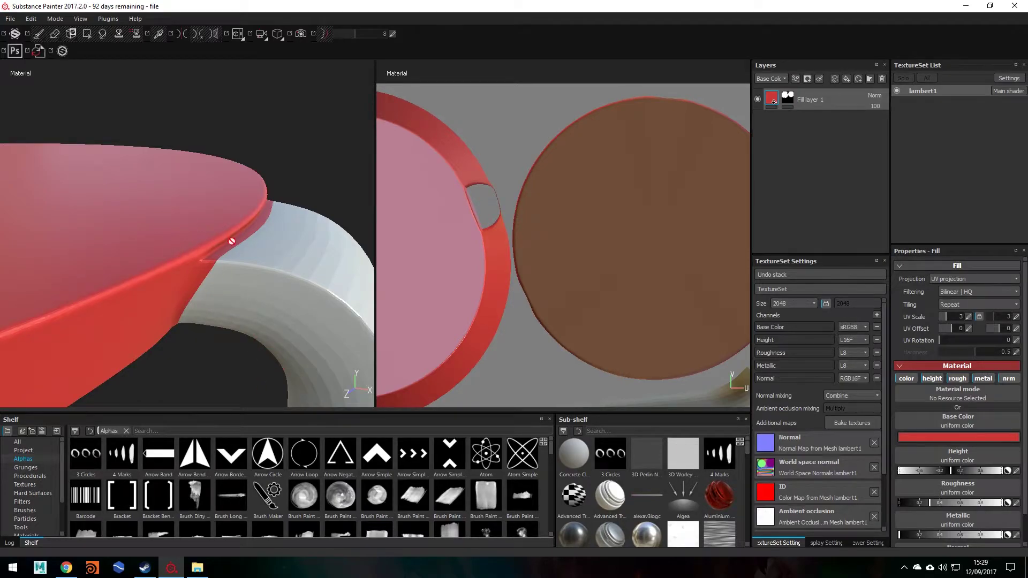
{"action": "left_click_drag", "start_coordinate": [232, 240], "coordinate": [356, 270], "text": "alt"}
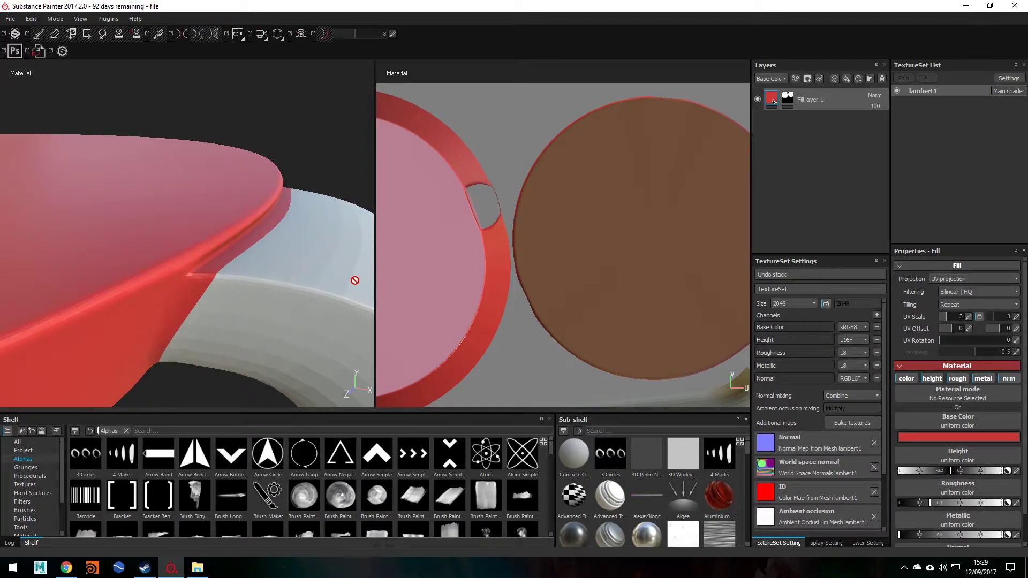
{"action": "middle_click_drag", "start_coordinate": [291, 259], "coordinate": [316, 227], "text": "alt"}
{"action": "right_click_drag", "start_coordinate": [656, 273], "coordinate": [540, 256], "text": "alt"}
{"action": "middle_click_drag", "start_coordinate": [540, 256], "coordinate": [552, 187], "text": "alt"}
{"action": "scroll", "coordinate": [553, 186], "scroll_direction": "up", "scroll_amount": 3}
{"action": "left_click_drag", "start_coordinate": [344, 289], "coordinate": [227, 251], "text": "alt"}
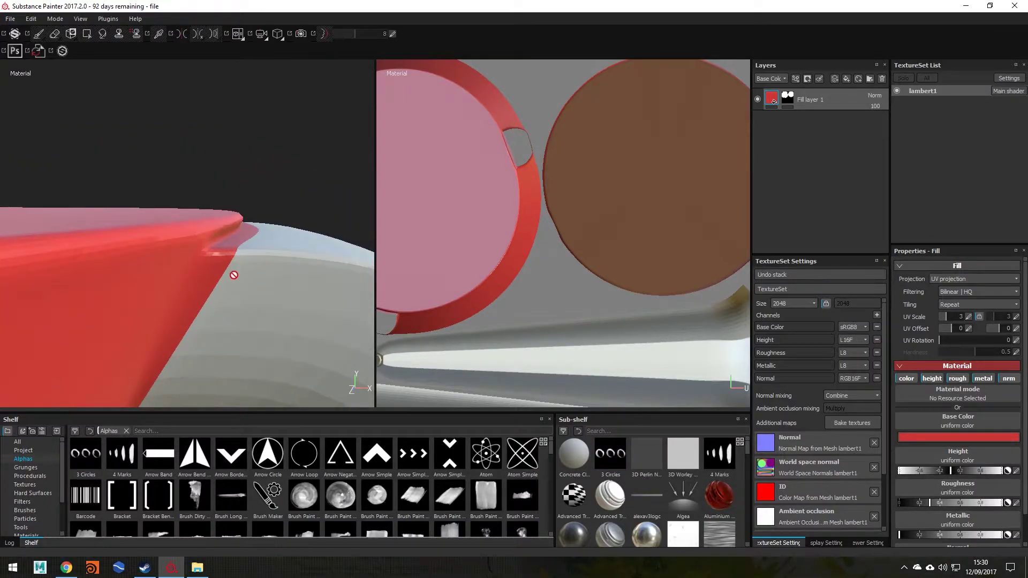
{"action": "left_click_drag", "start_coordinate": [245, 263], "coordinate": [240, 236], "text": "alt"}
{"action": "left_click_drag", "start_coordinate": [226, 300], "coordinate": [251, 252], "text": "alt"}
{"action": "middle_click_drag", "start_coordinate": [532, 163], "coordinate": [683, 147]}
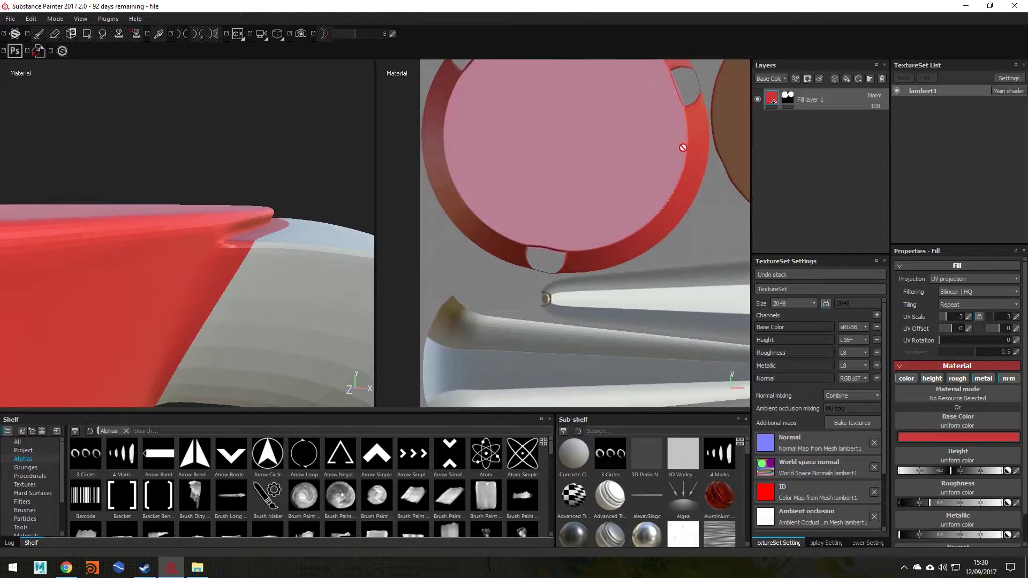
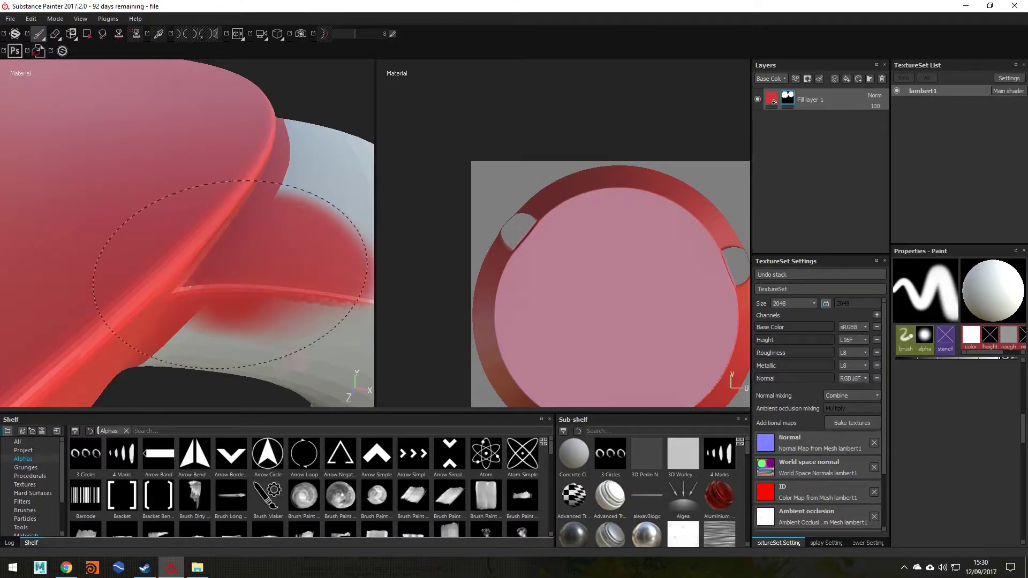
- Try painting the fill layer's mask white over the top of the leg beside the seat rim
{"action": "left_click_drag", "start_coordinate": [275, 171], "coordinate": [299, 242]}
{"action": "mouse_move", "coordinate": [307, 158]}
{"action": "left_mouse_down"}
{"action": "mouse_move", "coordinate": [225, 248]}
{"action": "mouse_move", "coordinate": [307, 211]}
{"action": "mouse_move", "coordinate": [179, 275]}
{"action": "mouse_move", "coordinate": [294, 248]}
{"action": "mouse_move", "coordinate": [195, 248]}
{"action": "mouse_move", "coordinate": [137, 303]}
{"action": "mouse_move", "coordinate": [252, 247]}
{"action": "mouse_move", "coordinate": [318, 256]}
{"action": "left_mouse_up"}
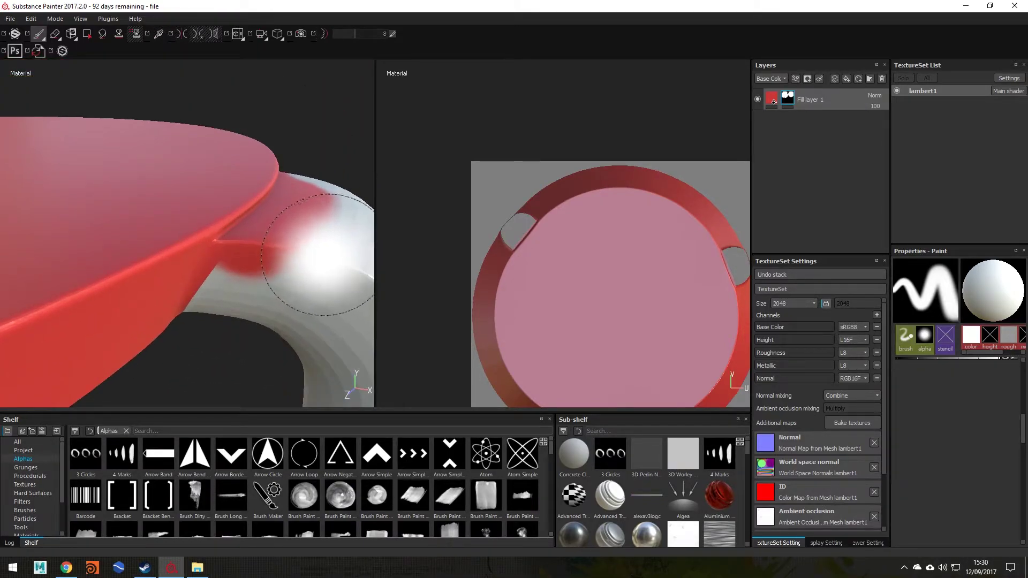
{"action": "mouse_move", "coordinate": [258, 216]}
{"action": "left_mouse_down", "text": "alt"}
{"action": "mouse_move", "coordinate": [230, 225]}
{"action": "mouse_move", "coordinate": [309, 264]}
{"action": "mouse_move", "coordinate": [298, 252]}
{"action": "left_mouse_up", "text": "alt"}
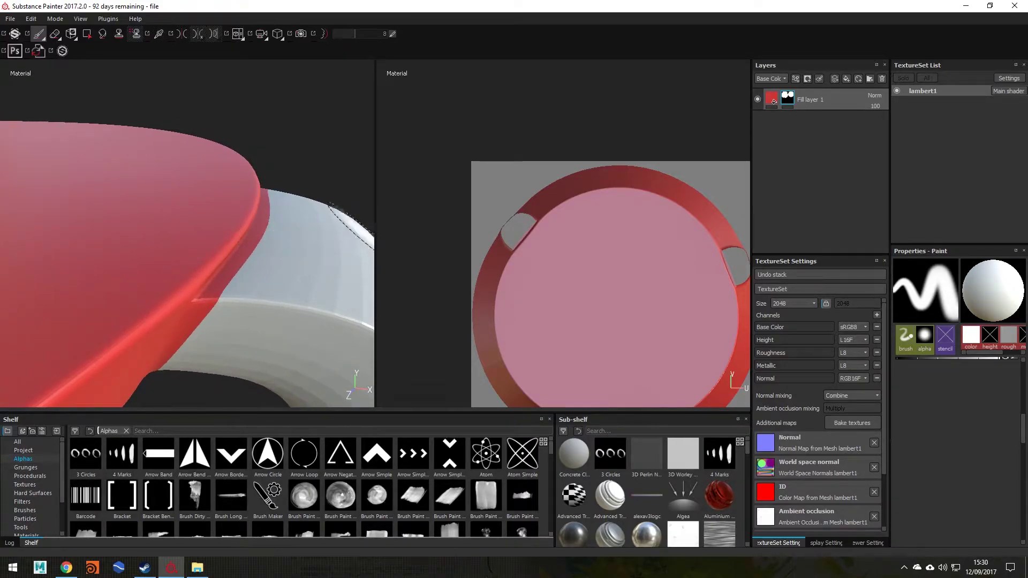
- Switch the mask brush colour to black, trying a stroke on the leg beside the seat rim and undoing it
{"action": "key", "text": "x"}
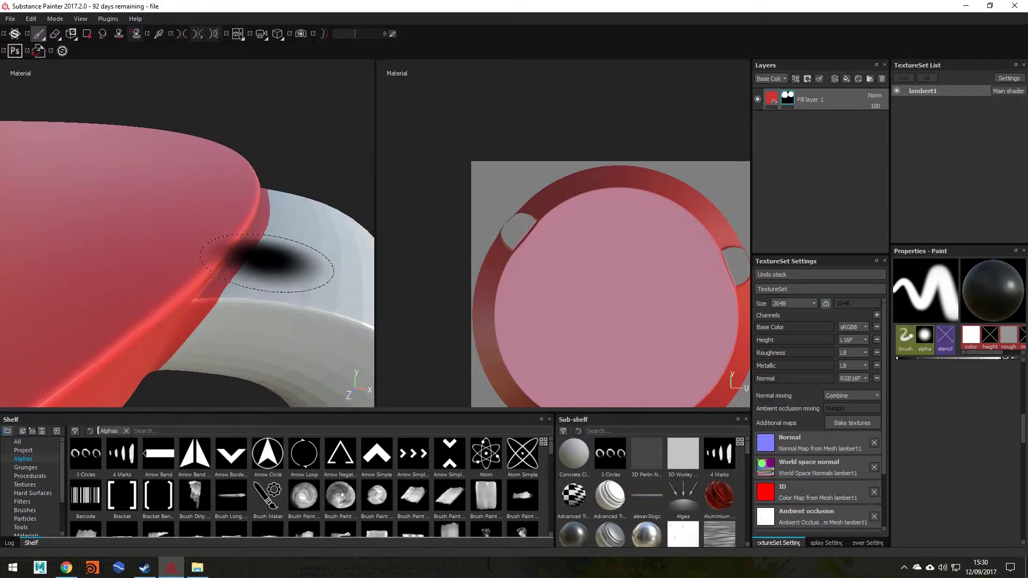
{"action": "mouse_move", "coordinate": [279, 227]}
{"action": "left_mouse_down"}
{"action": "mouse_move", "coordinate": [270, 263]}
{"action": "mouse_move", "coordinate": [294, 231]}
{"action": "mouse_move", "coordinate": [280, 254]}
{"action": "left_mouse_up"}
{"action": "key", "text": "ctrl+z"}
{"action": "key", "text": "x"}
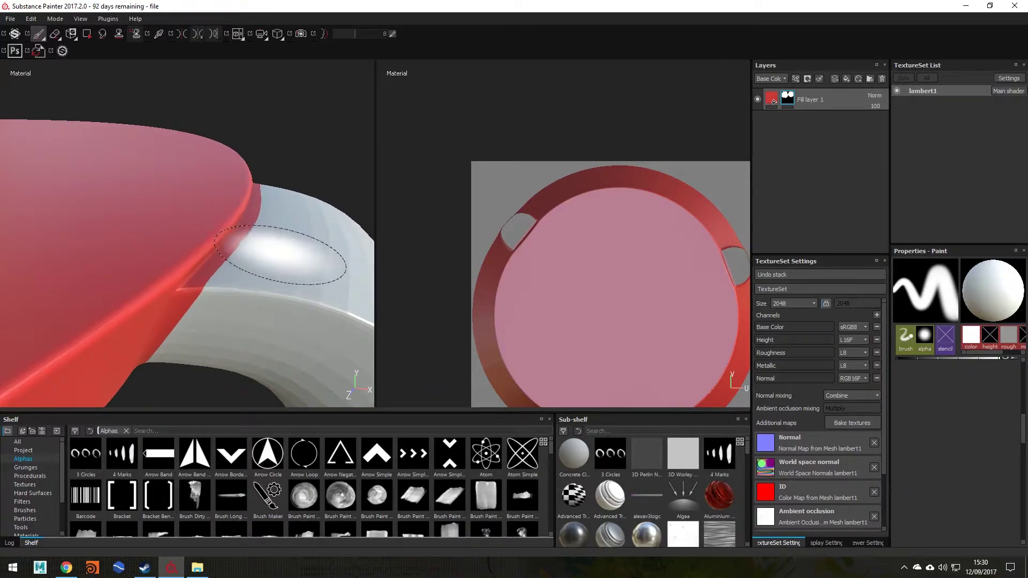
{"action": "key", "text": "x"}
{"action": "key", "text": "x"}
{"action": "key", "text": "x"}
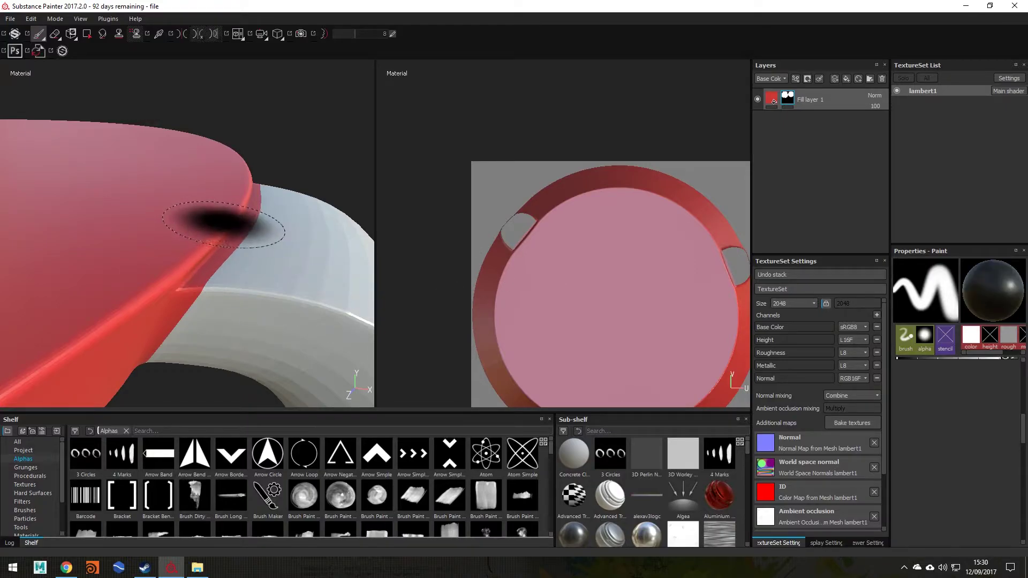
- Reduce the black mask brush to size 2.04 for finer work beside the seat rim
{"action": "mouse_move", "coordinate": [262, 249]}
{"action": "right_mouse_down", "text": "alt"}
{"action": "mouse_move", "coordinate": [314, 246]}
{"action": "mouse_move", "coordinate": [300, 240]}
{"action": "right_mouse_up", "text": "alt"}
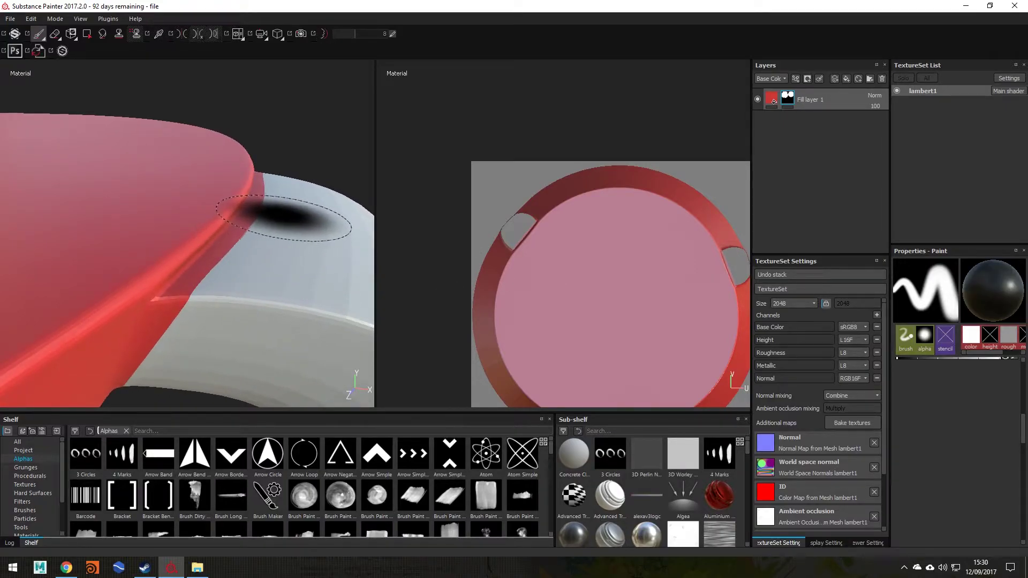
{"action": "key", "text": "b"}
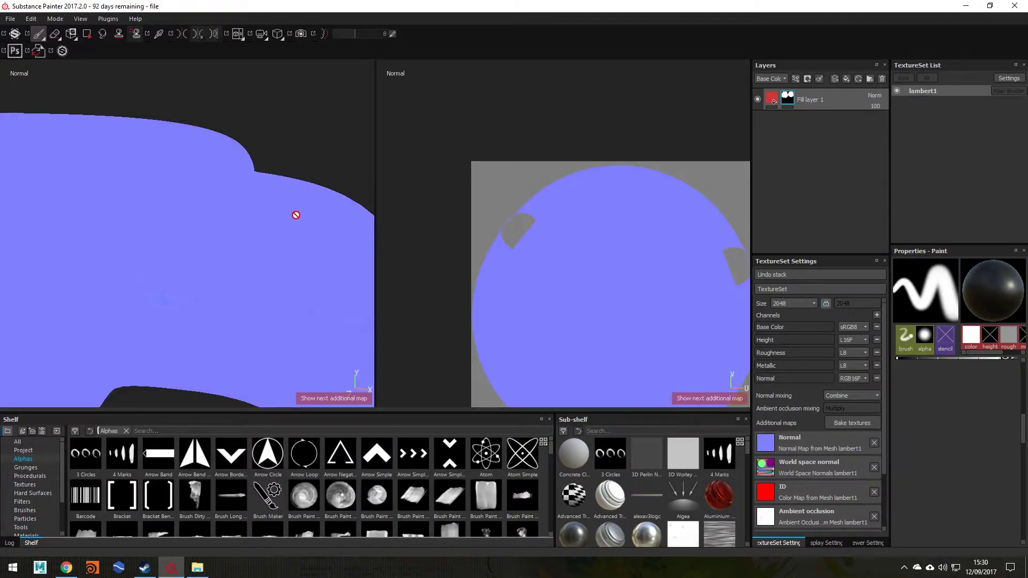
{"action": "key", "text": "m"}
{"action": "key", "text": "x"}
{"action": "right_click", "coordinate": [301, 205]}
{"action": "left_click_drag", "start_coordinate": [311, 159], "coordinate": [334, 169], "text": "alt"}
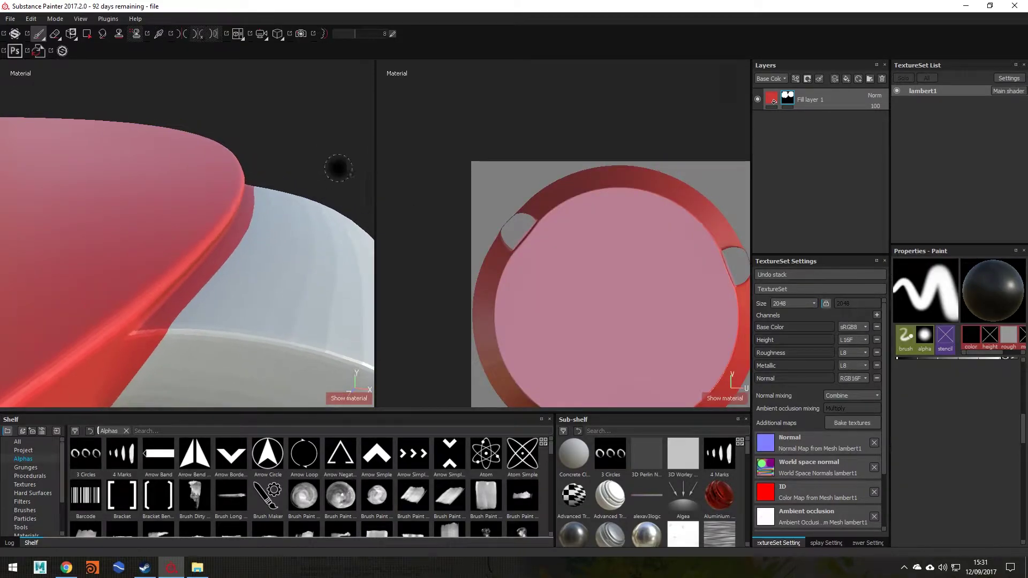
{"action": "left_click_drag", "start_coordinate": [1024, 445], "coordinate": [1024, 379]}
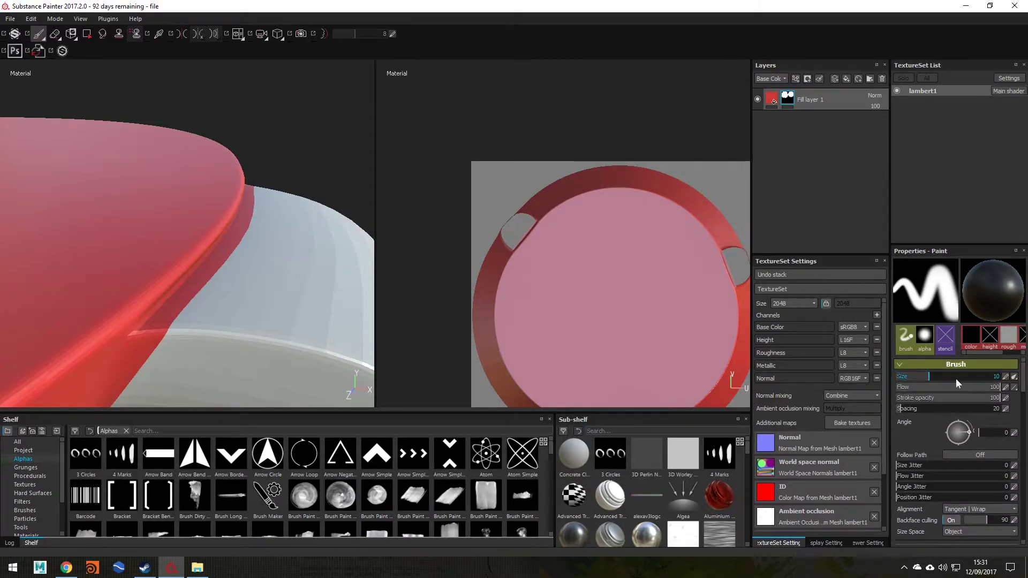
{"action": "left_click_drag", "start_coordinate": [921, 374], "coordinate": [910, 375]}
- Paint black in the mask along the red overlap between the seat rim and the leg, redoing the first strokes
{"action": "left_click_drag", "start_coordinate": [209, 252], "coordinate": [234, 232], "text": "alt"}
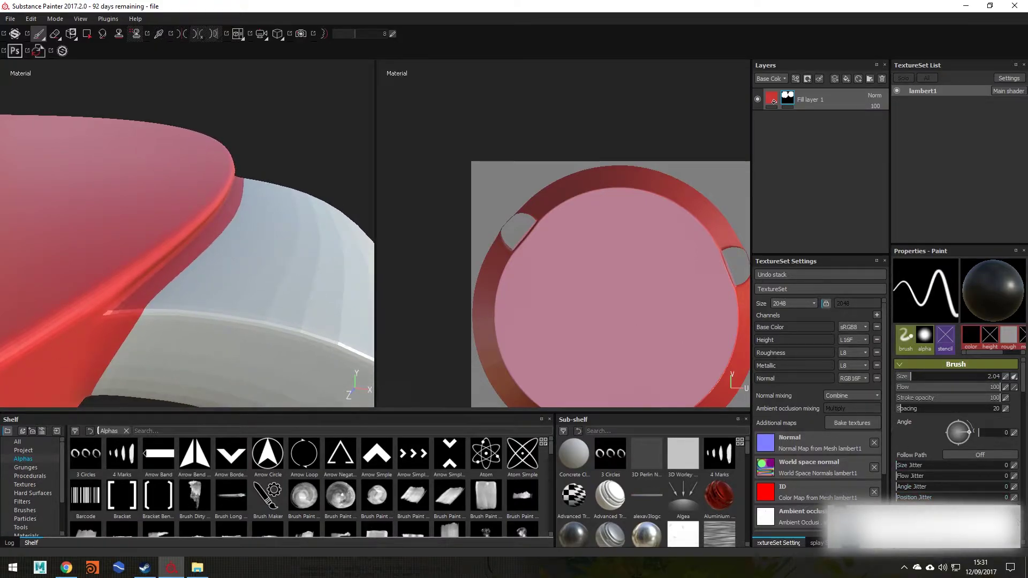
{"action": "left_click_drag", "start_coordinate": [324, 241], "coordinate": [308, 261], "text": "alt"}
{"action": "key", "text": "d"}
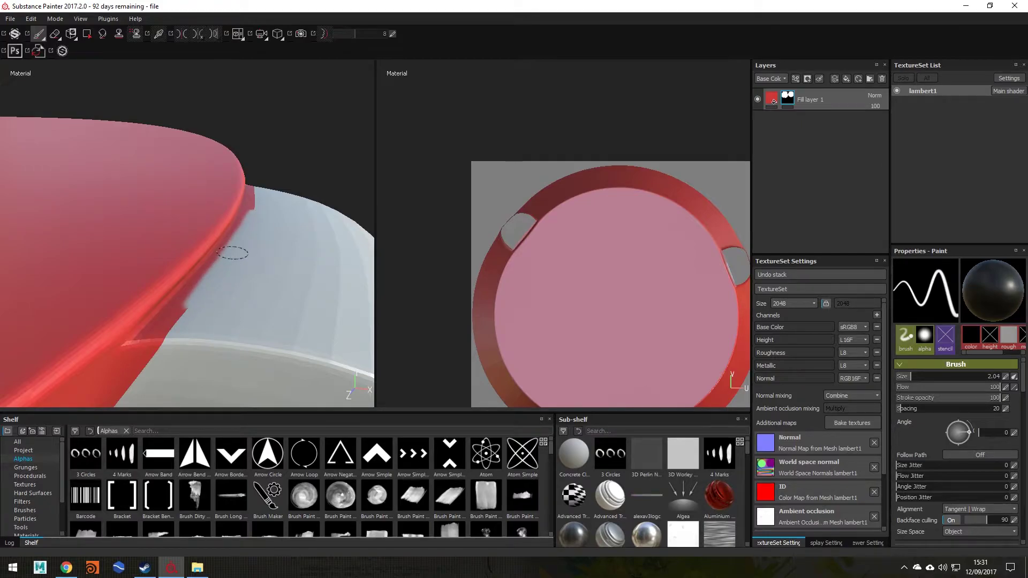
{"action": "key", "text": "d"}
{"action": "key", "text": "ctrl+z"}
{"action": "mouse_move", "coordinate": [637, 266]}
{"action": "middle_mouse_down", "text": "alt"}
{"action": "mouse_move", "coordinate": [401, 243]}
{"action": "mouse_move", "coordinate": [451, 233]}
{"action": "middle_mouse_up", "text": "alt"}
{"action": "middle_click_drag", "start_coordinate": [525, 213], "coordinate": [574, 182]}
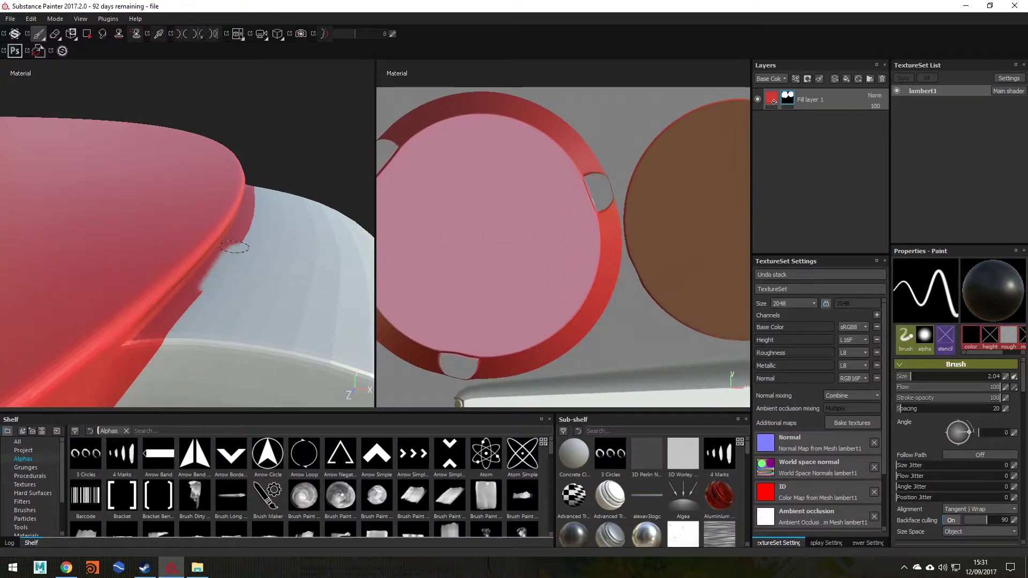
- Try painting the mask black along the edge of the leg notch in the UV layout
{"action": "scroll", "coordinate": [514, 218], "scroll_direction": "up", "scroll_amount": 3}
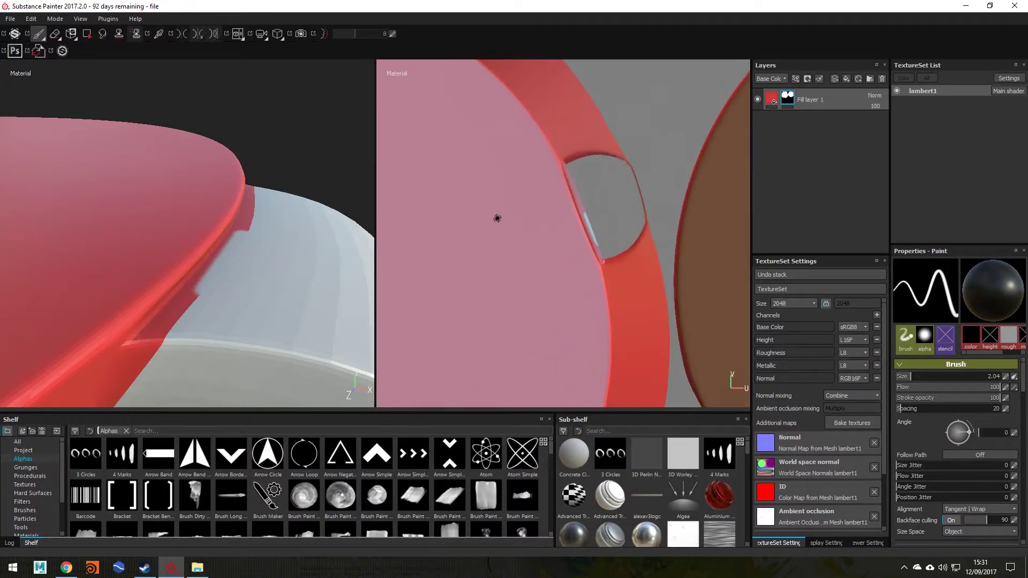
{"action": "scroll", "coordinate": [515, 219], "scroll_direction": "up", "scroll_amount": 4}
{"action": "middle_click_drag", "start_coordinate": [601, 221], "coordinate": [434, 227], "text": "alt"}
{"action": "scroll", "coordinate": [561, 258], "scroll_direction": "up", "scroll_amount": 5}
{"action": "middle_click_drag", "start_coordinate": [494, 210], "coordinate": [440, 182], "text": "alt"}
{"action": "left_click", "coordinate": [604, 315]}
{"action": "left_click_drag", "start_coordinate": [591, 306], "coordinate": [597, 317]}
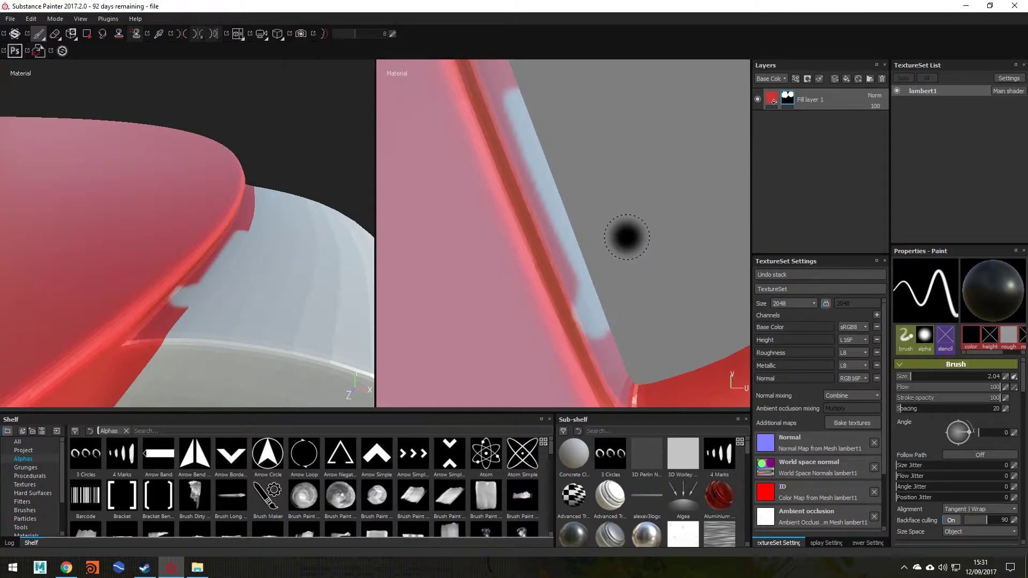
- Switch to Polygon Fill in polygon mode with black and mask out the first faces along the leg notch's straight UV edge
{"action": "scroll", "coordinate": [564, 223], "scroll_direction": "up", "scroll_amount": 5}
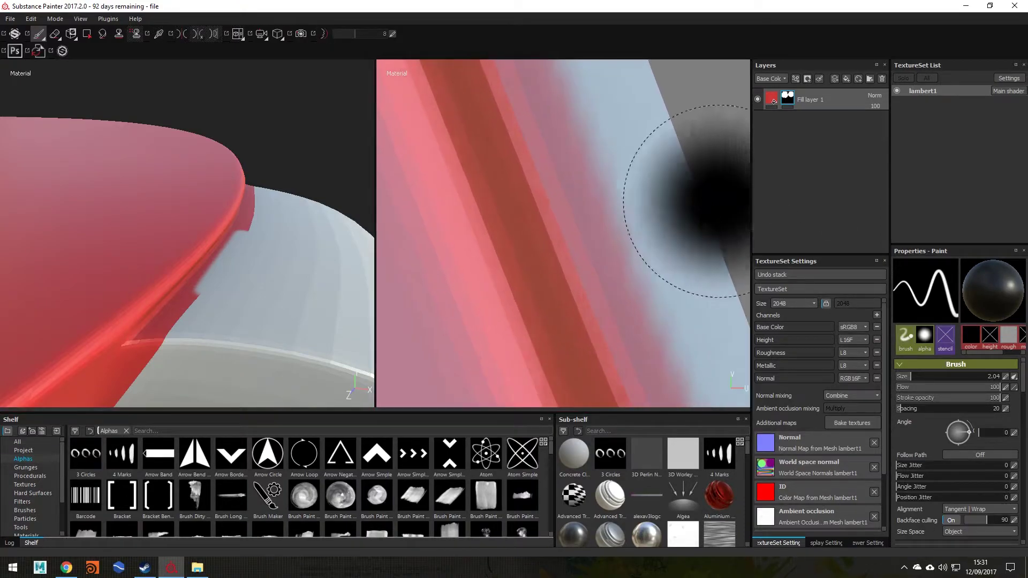
{"action": "middle_click_drag", "start_coordinate": [733, 202], "coordinate": [671, 201], "text": "alt"}
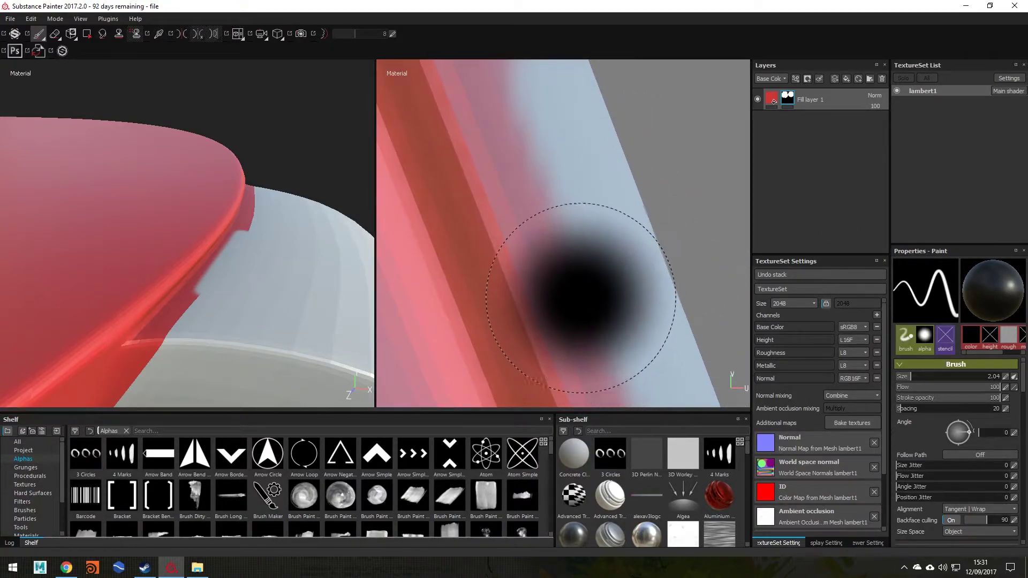
{"action": "scroll", "coordinate": [544, 248], "scroll_direction": "down", "scroll_amount": 3}
{"action": "right_click_drag", "start_coordinate": [589, 208], "coordinate": [503, 225], "text": "alt"}
{"action": "middle_click_drag", "start_coordinate": [613, 226], "coordinate": [569, 205], "text": "alt"}
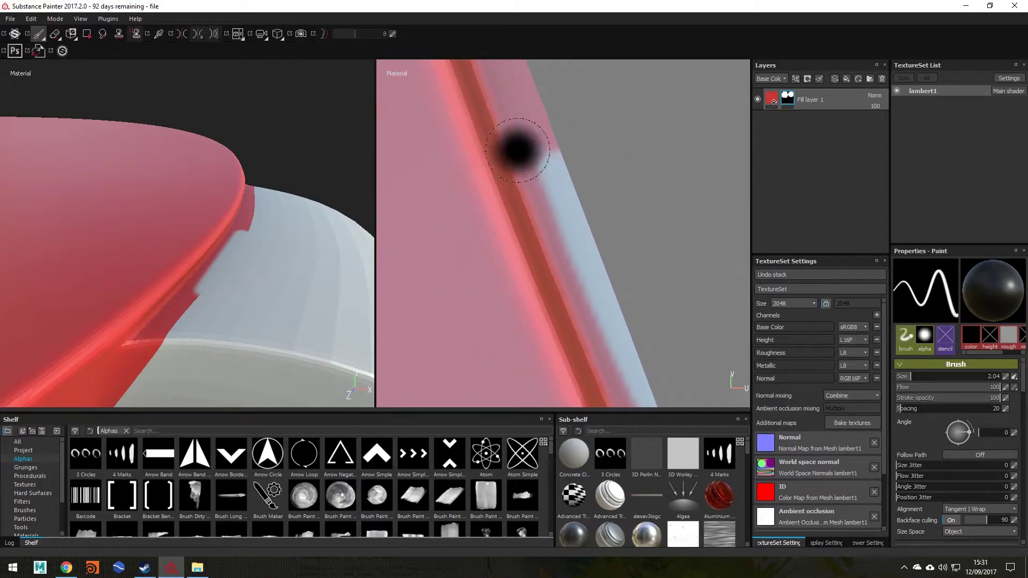
{"action": "left_click", "coordinate": [87, 34]}
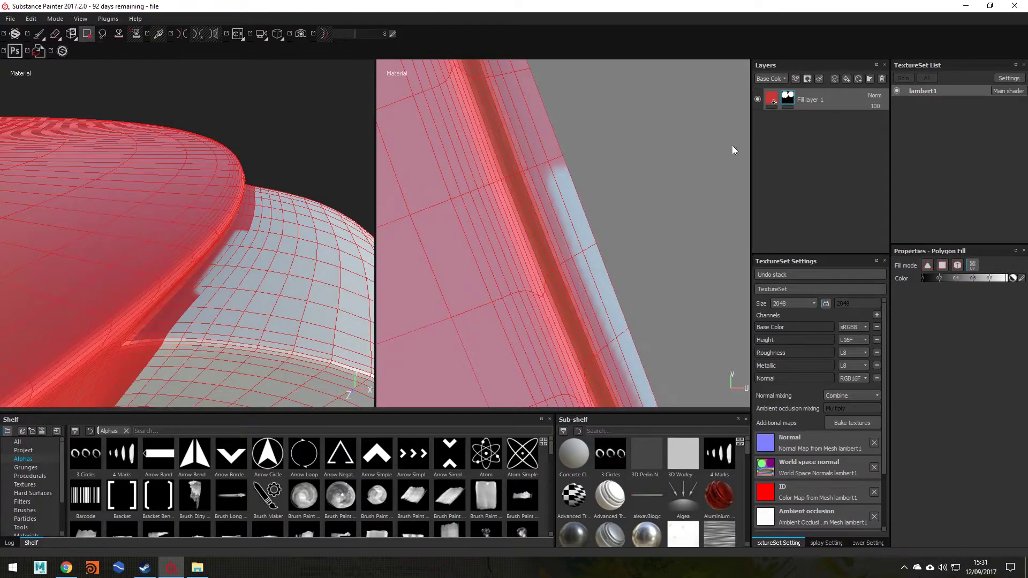
{"action": "middle_click_drag", "start_coordinate": [554, 233], "coordinate": [477, 200], "text": "alt"}
{"action": "right_click_drag", "start_coordinate": [609, 236], "coordinate": [597, 209], "text": "alt"}
{"action": "left_click_drag", "start_coordinate": [572, 216], "coordinate": [553, 220]}
{"action": "key", "text": "ctrl+z"}
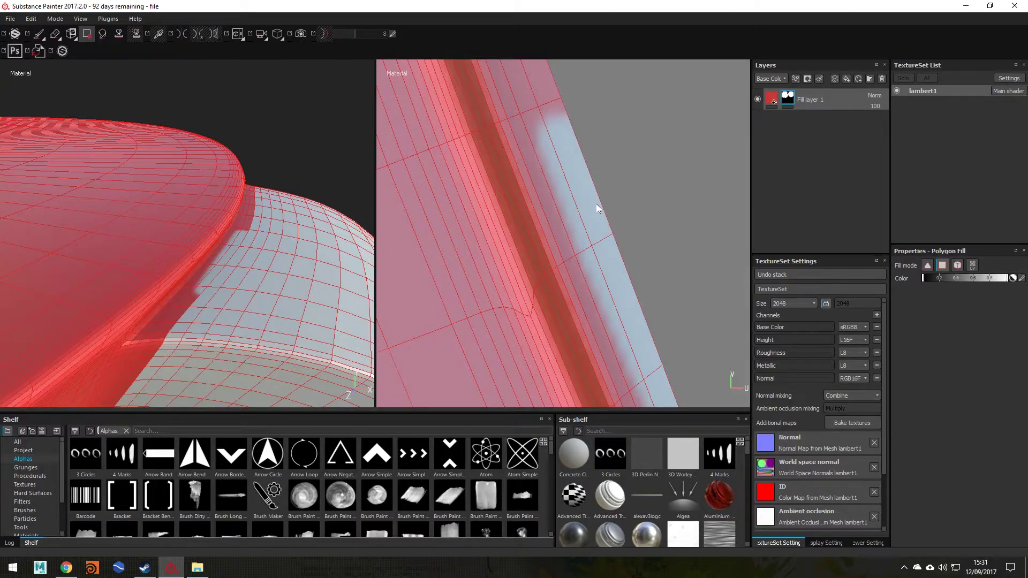
{"action": "left_click_drag", "start_coordinate": [559, 226], "coordinate": [551, 235]}
- Fill the next faces along the leg notch's UV edge black, working down towards the notch corner
{"action": "middle_click_drag", "start_coordinate": [616, 224], "coordinate": [638, 149], "text": "alt"}
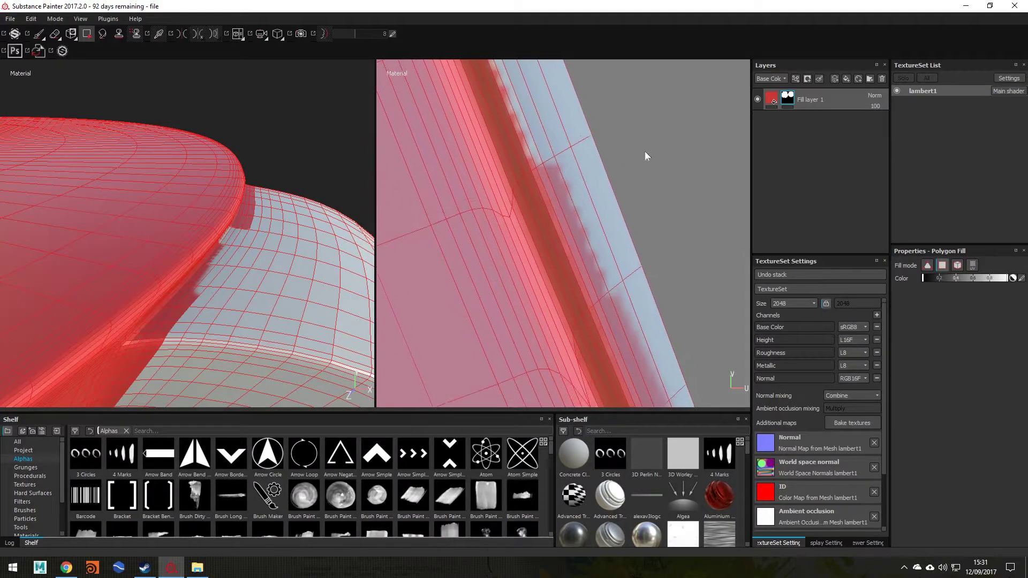
{"action": "left_click_drag", "start_coordinate": [580, 215], "coordinate": [569, 227]}
{"action": "middle_click_drag", "start_coordinate": [624, 255], "coordinate": [611, 238]}
{"action": "left_click_drag", "start_coordinate": [654, 197], "coordinate": [576, 265]}
{"action": "middle_click_drag", "start_coordinate": [592, 259], "coordinate": [551, 182]}
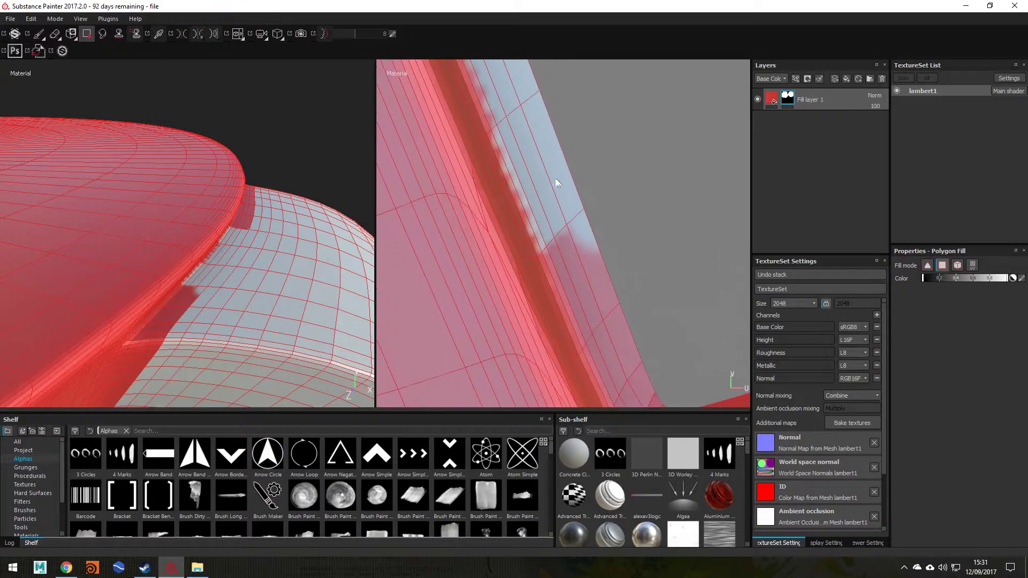
{"action": "left_click_drag", "start_coordinate": [625, 202], "coordinate": [562, 292]}
{"action": "middle_click_drag", "start_coordinate": [619, 287], "coordinate": [567, 182], "text": "alt"}
{"action": "left_click_drag", "start_coordinate": [613, 210], "coordinate": [542, 263]}
- Fill the remaining faces at the notch corner black, plus the faces further up the same UV edge
{"action": "left_click_drag", "start_coordinate": [227, 248], "coordinate": [183, 232], "text": "alt"}
{"action": "right_click_drag", "start_coordinate": [184, 232], "coordinate": [454, 244], "text": "alt"}
{"action": "right_click_drag", "start_coordinate": [221, 271], "coordinate": [385, 252], "text": "alt"}
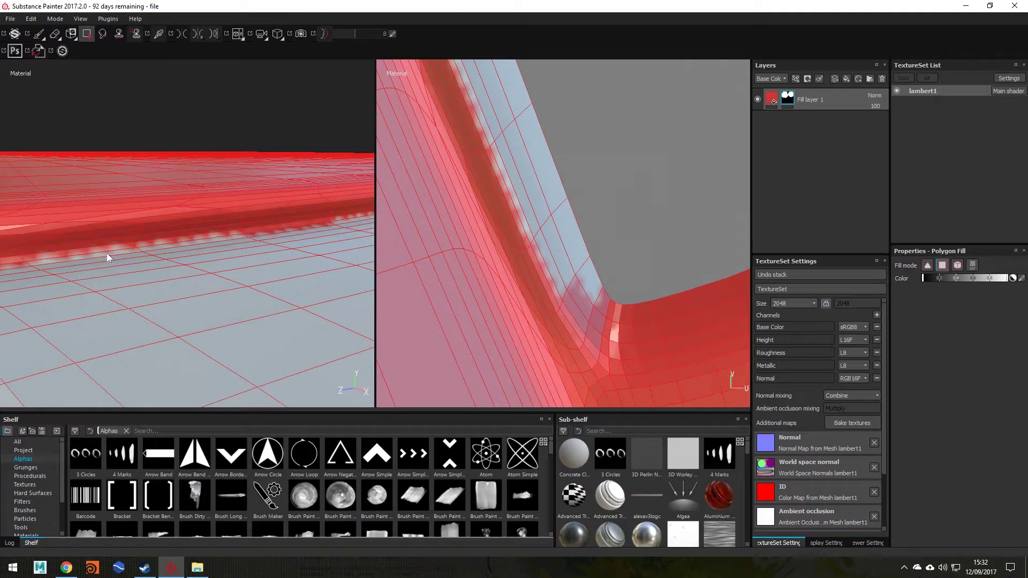
{"action": "middle_click_drag", "start_coordinate": [550, 208], "coordinate": [663, 291]}
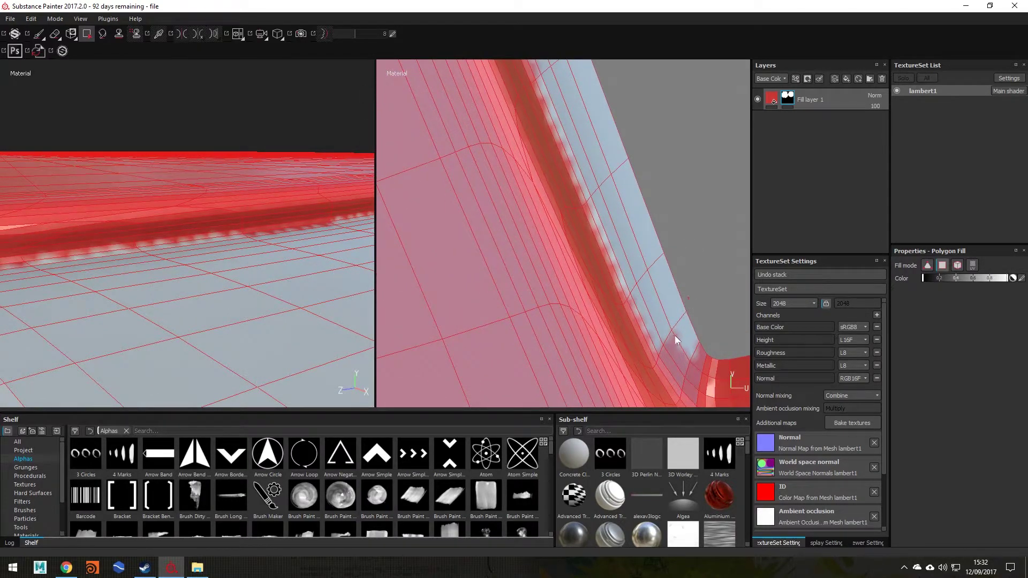
{"action": "left_click_drag", "start_coordinate": [669, 349], "coordinate": [666, 344]}
{"action": "middle_click_drag", "start_coordinate": [625, 254], "coordinate": [665, 369], "text": "alt"}
{"action": "middle_click_drag", "start_coordinate": [558, 150], "coordinate": [640, 341], "text": "alt"}
{"action": "left_click_drag", "start_coordinate": [660, 227], "coordinate": [591, 318]}
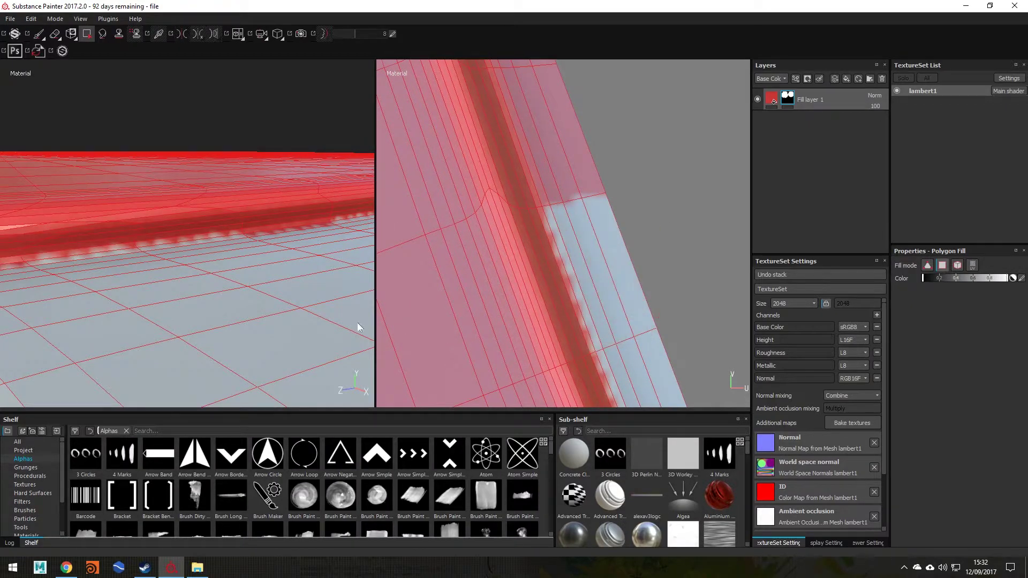
- Set the texture set size to 4096 and inspect the mask's edge between the seat rim and the leg
{"action": "right_click_drag", "start_coordinate": [246, 279], "coordinate": [157, 257], "text": "alt"}
{"action": "left_click_drag", "start_coordinate": [267, 256], "coordinate": [298, 246], "text": "alt"}
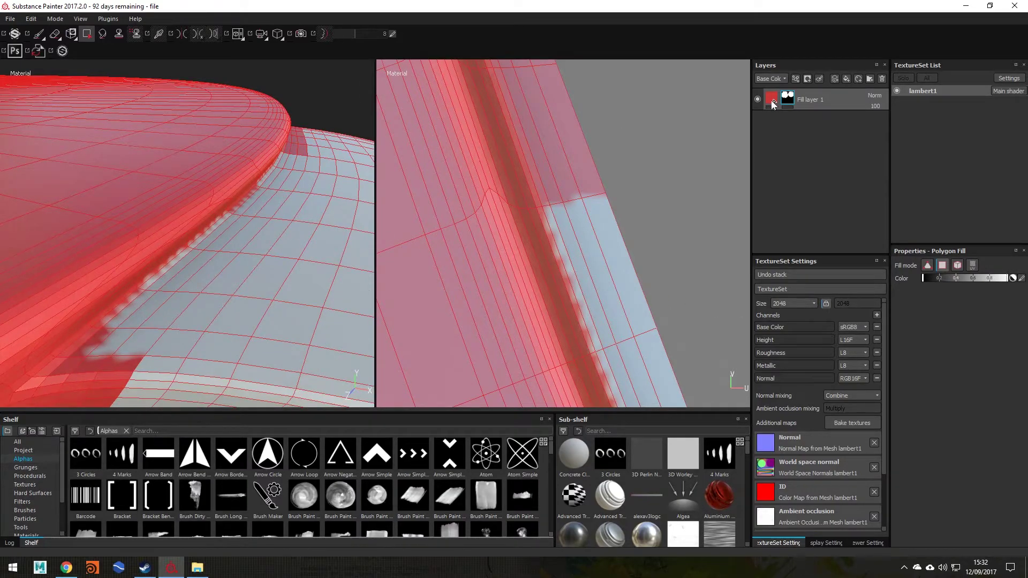
{"action": "left_click", "coordinate": [774, 102]}
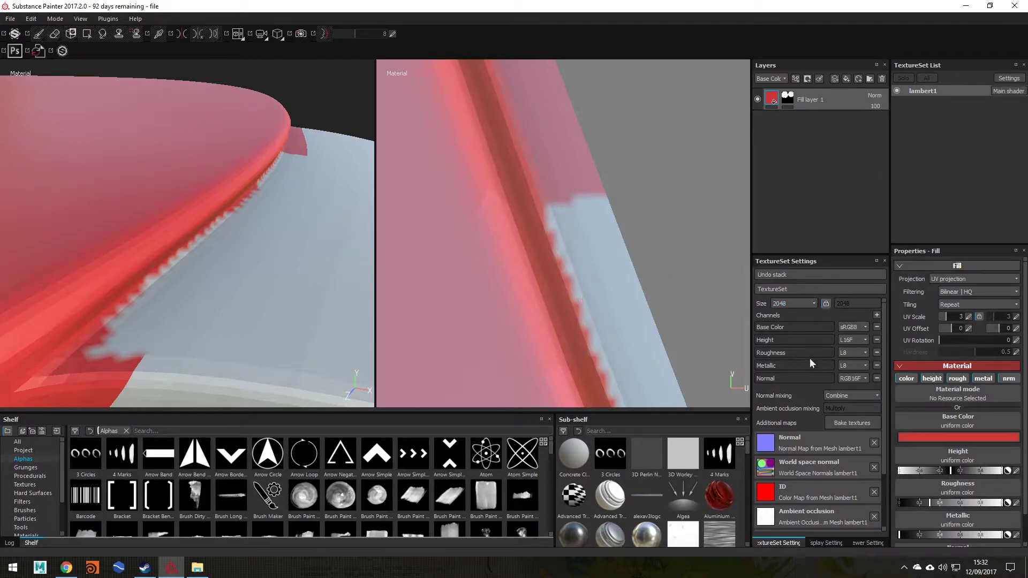
{"action": "left_click", "coordinate": [795, 305]}
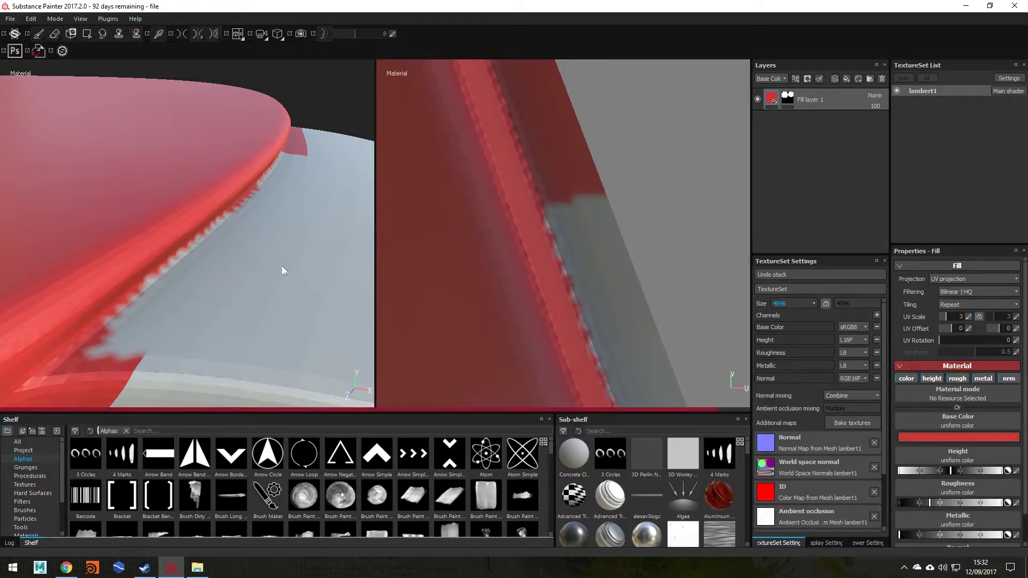
{"action": "left_click_drag", "start_coordinate": [294, 239], "coordinate": [122, 276], "text": "alt"}
{"action": "left_click_drag", "start_coordinate": [236, 252], "coordinate": [265, 259], "text": "alt"}
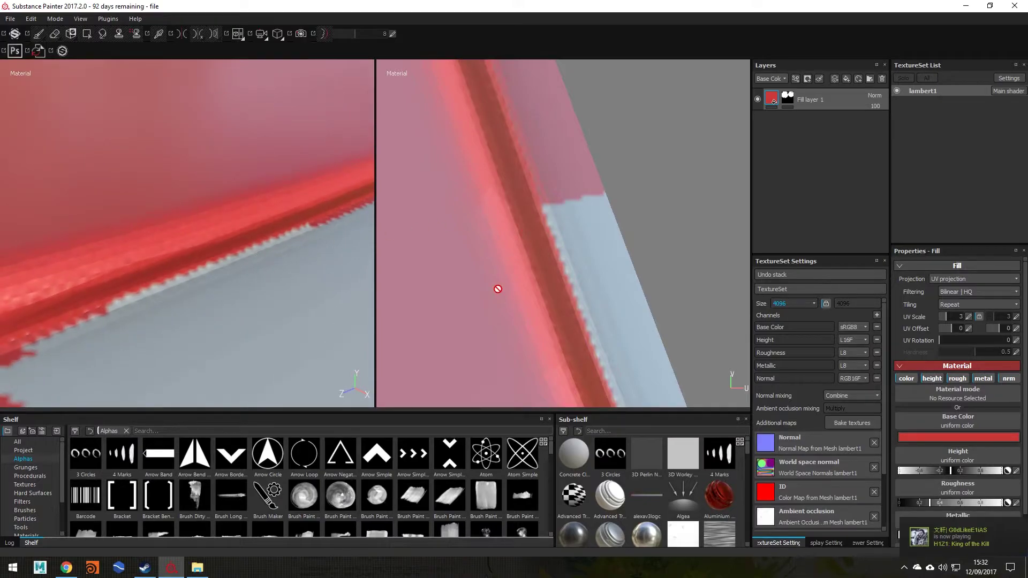
{"action": "left_click_drag", "start_coordinate": [283, 216], "coordinate": [265, 257], "text": "alt"}
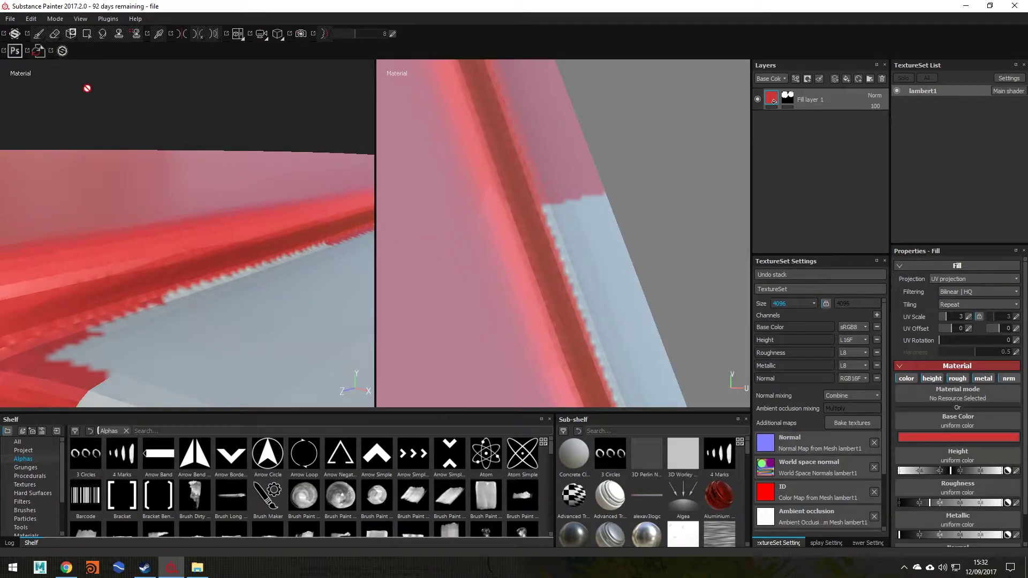
- Paint the layer mask white along the jagged edge between seat rim and leg, using a brush of size 0.48
{"action": "left_click_drag", "start_coordinate": [300, 322], "coordinate": [257, 315], "text": "alt"}
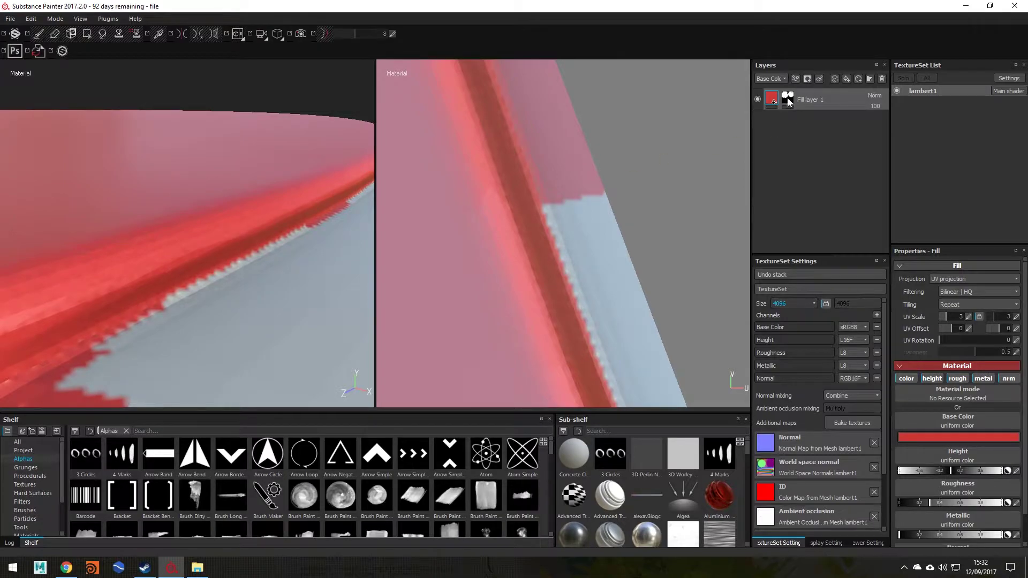
{"action": "left_click", "coordinate": [786, 97]}
{"action": "key", "text": "4"}
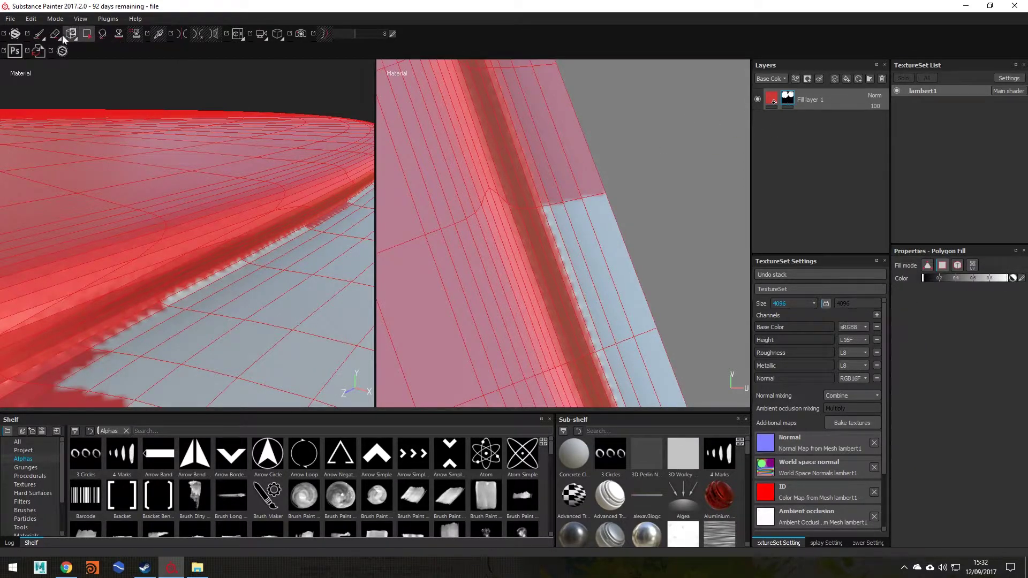
{"action": "left_click", "coordinate": [38, 36]}
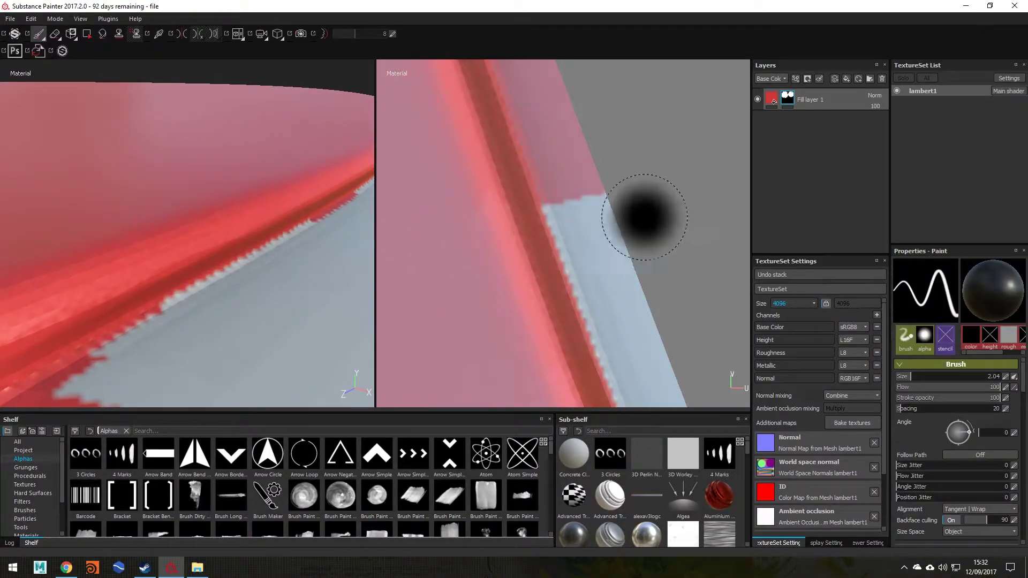
{"action": "left_click_drag", "start_coordinate": [908, 381], "coordinate": [902, 379]}
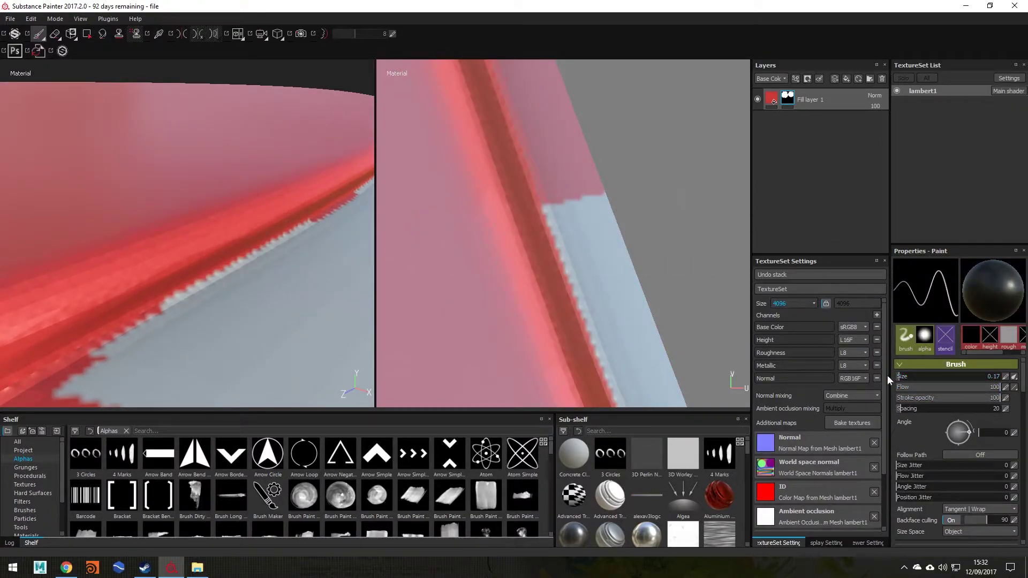
{"action": "right_click_drag", "start_coordinate": [200, 282], "coordinate": [155, 239], "text": "alt"}
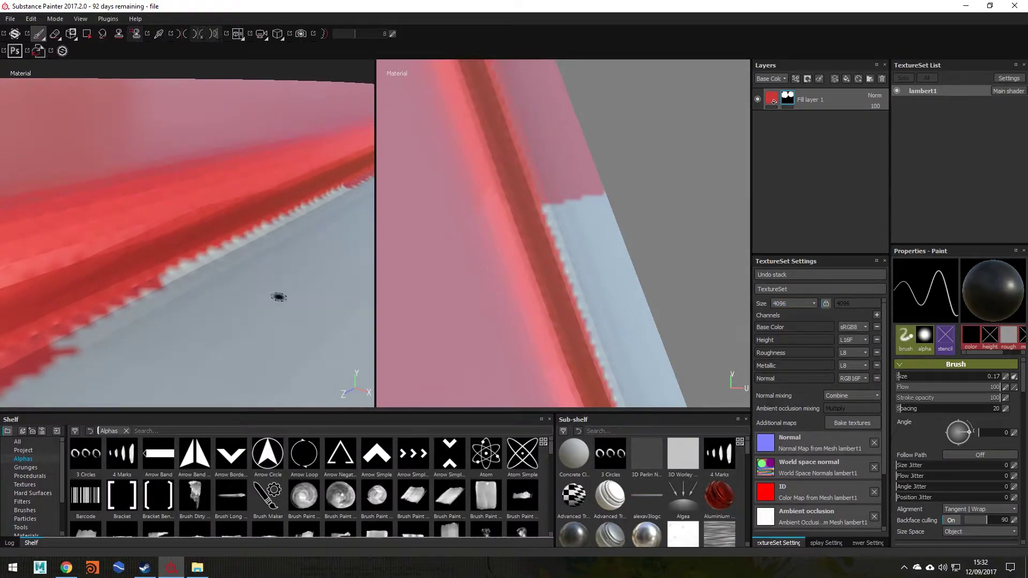
{"action": "left_click_drag", "start_coordinate": [901, 378], "coordinate": [901, 378]}
{"action": "key", "text": "x"}
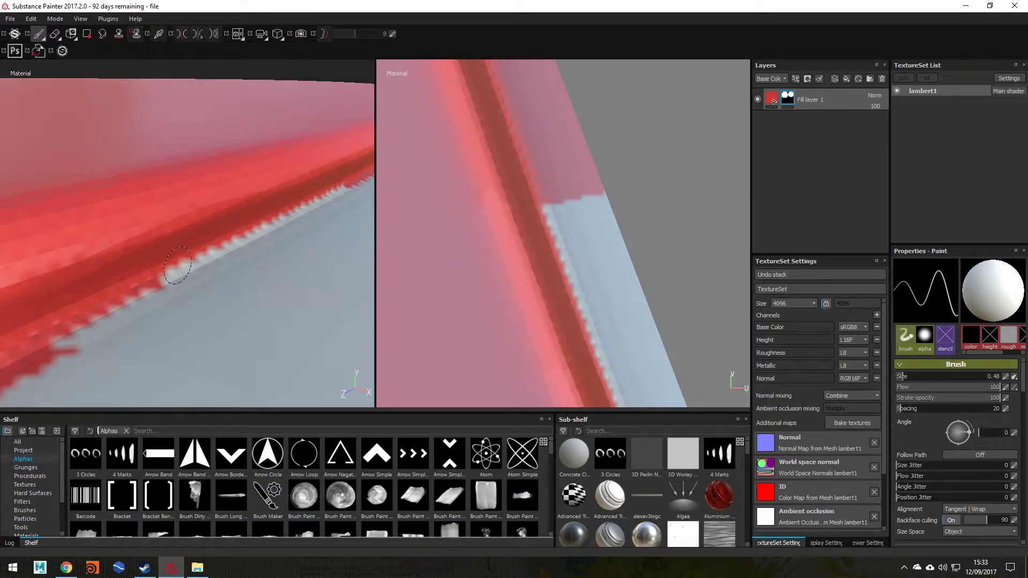
{"action": "left_click_drag", "start_coordinate": [174, 273], "coordinate": [243, 228]}
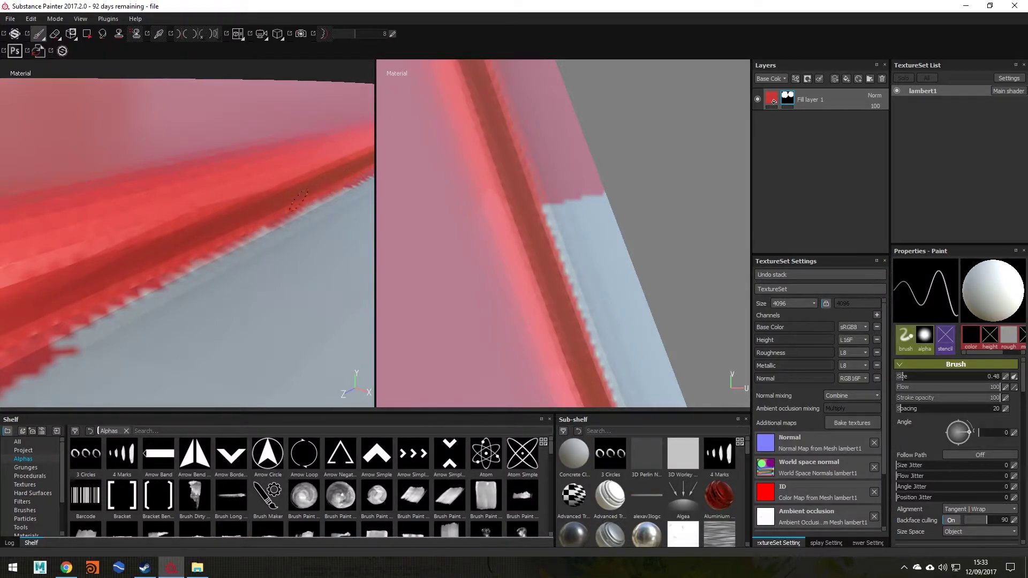
{"action": "left_click_drag", "start_coordinate": [204, 249], "coordinate": [111, 306]}
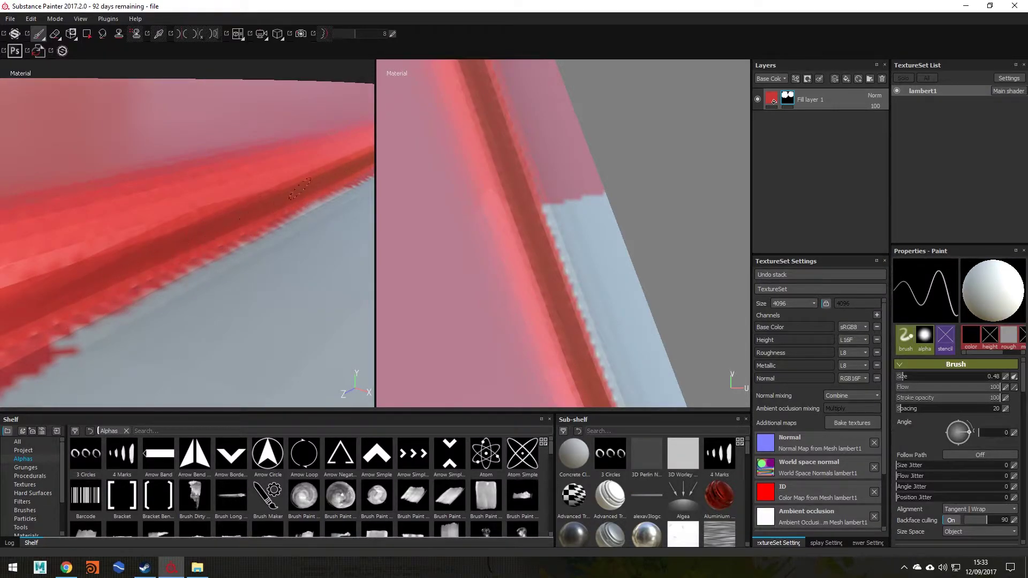
- Inspect the red mask's edges where the seat rim meets the legs, close up and across the whole stool
{"action": "right_click_drag", "start_coordinate": [310, 234], "coordinate": [30, 291], "text": "alt"}
{"action": "right_click_drag", "start_coordinate": [273, 274], "coordinate": [66, 293], "text": "alt"}
{"action": "right_click_drag", "start_coordinate": [346, 231], "coordinate": [151, 274], "text": "alt"}
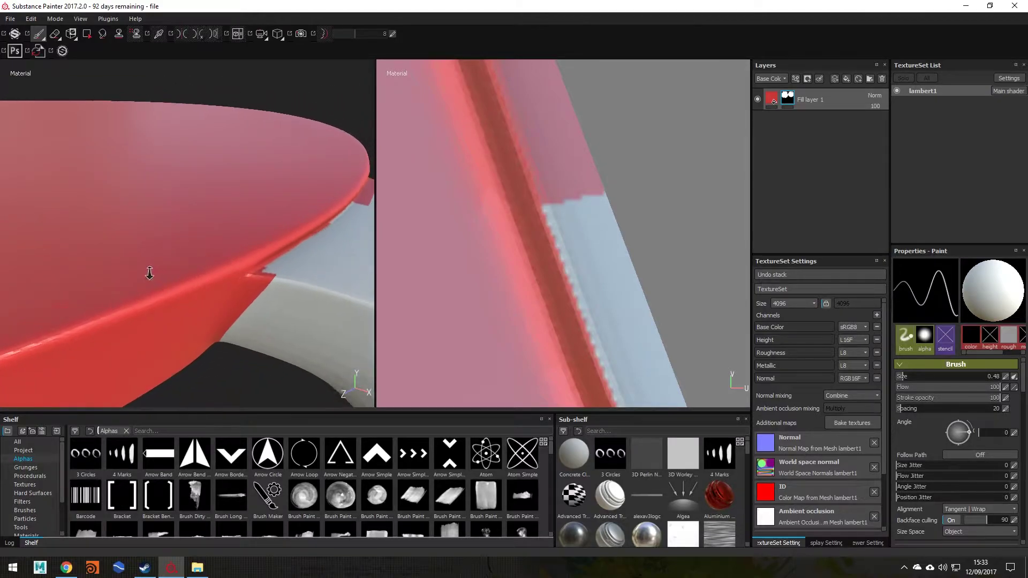
{"action": "right_click_drag", "start_coordinate": [223, 280], "coordinate": [161, 286], "text": "alt"}
{"action": "left_click_drag", "start_coordinate": [241, 232], "coordinate": [204, 198], "text": "alt"}
{"action": "right_click_drag", "start_coordinate": [206, 201], "coordinate": [466, 230], "text": "alt"}
{"action": "middle_click_drag", "start_coordinate": [332, 260], "coordinate": [206, 318], "text": "alt"}
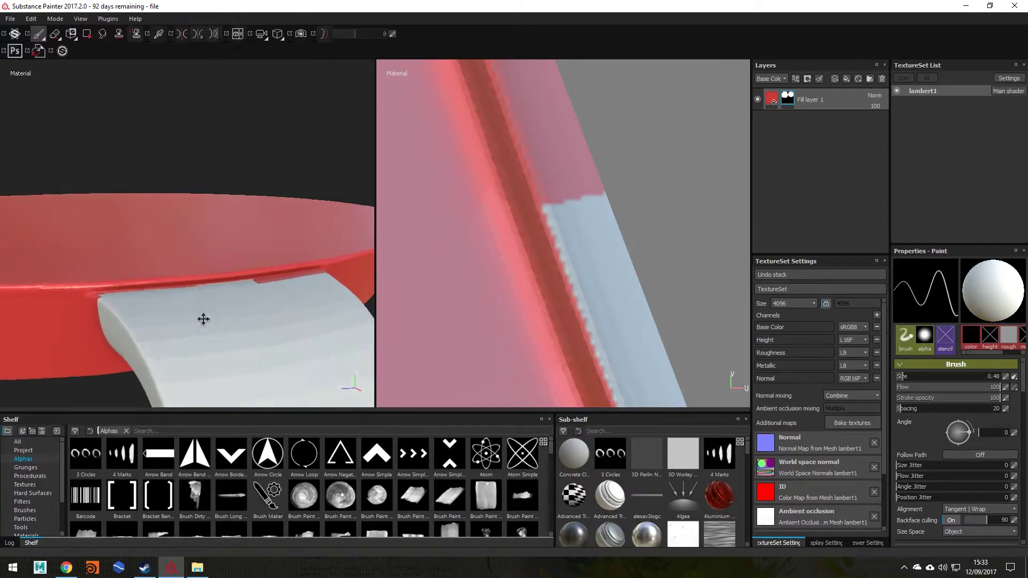
{"action": "left_click_drag", "start_coordinate": [206, 318], "coordinate": [248, 341], "text": "alt"}
{"action": "right_click_drag", "start_coordinate": [248, 342], "coordinate": [390, 254], "text": "alt"}
{"action": "left_click_drag", "start_coordinate": [235, 198], "coordinate": [268, 234], "text": "alt"}
{"action": "right_click_drag", "start_coordinate": [268, 234], "coordinate": [476, 230], "text": "alt"}
{"action": "left_click_drag", "start_coordinate": [476, 230], "coordinate": [286, 274], "text": "alt"}
{"action": "right_click_drag", "start_coordinate": [500, 277], "coordinate": [327, 270], "text": "alt"}
{"action": "right_click_drag", "start_coordinate": [230, 283], "coordinate": [166, 290], "text": "alt"}
- Delete the red Fill layer 1 from the layer stack
{"action": "right_click", "coordinate": [830, 99]}
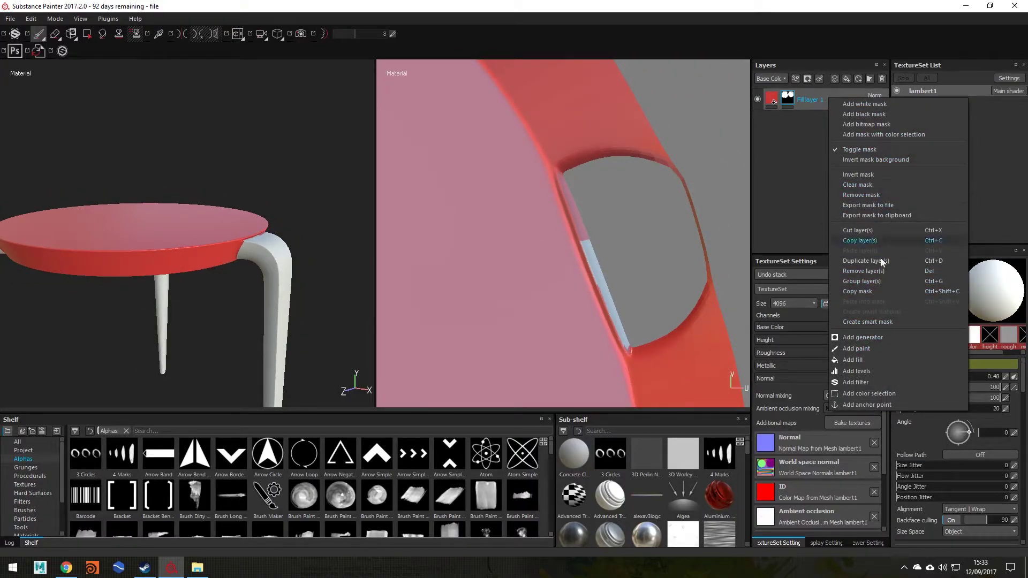
{"action": "left_click", "coordinate": [828, 105]}
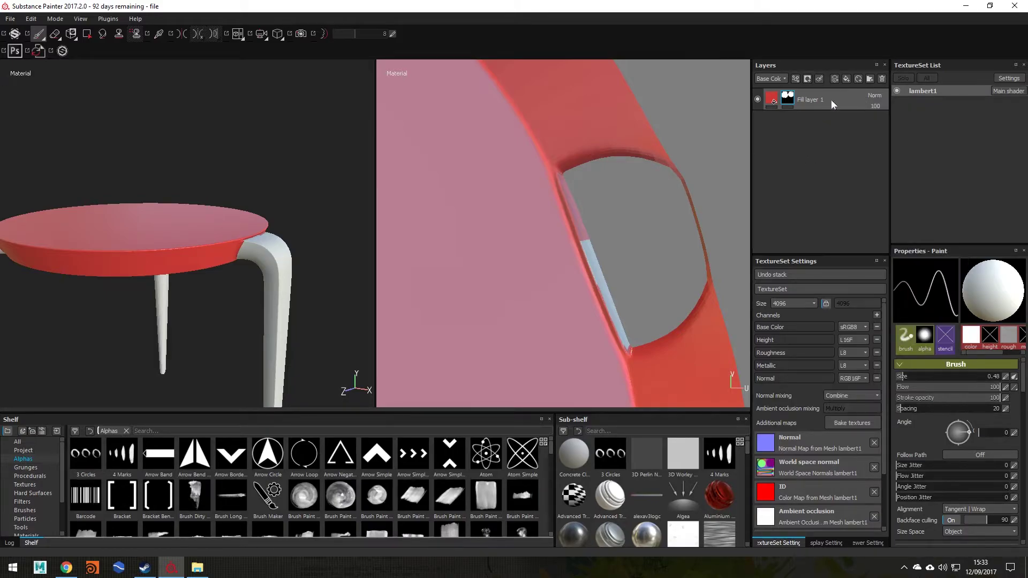
{"action": "key", "text": "Delete"}
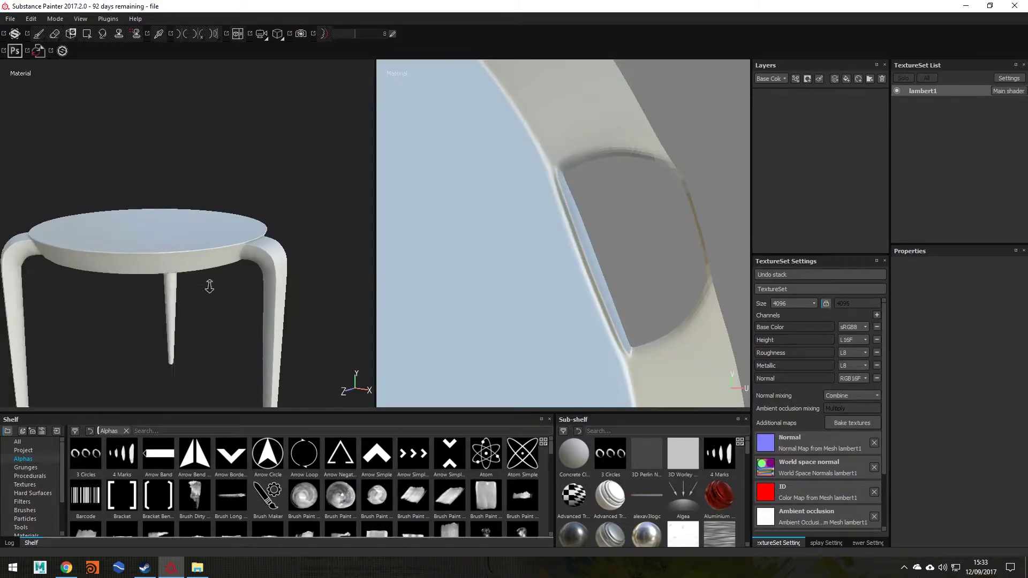
- Search the smart materials for "wood"
{"action": "right_click_drag", "start_coordinate": [192, 261], "coordinate": [262, 241], "text": "alt"}
{"action": "scroll", "coordinate": [59, 486], "scroll_direction": "down", "scroll_amount": 1}
{"action": "scroll", "coordinate": [61, 494], "scroll_direction": "up", "scroll_amount": 1}
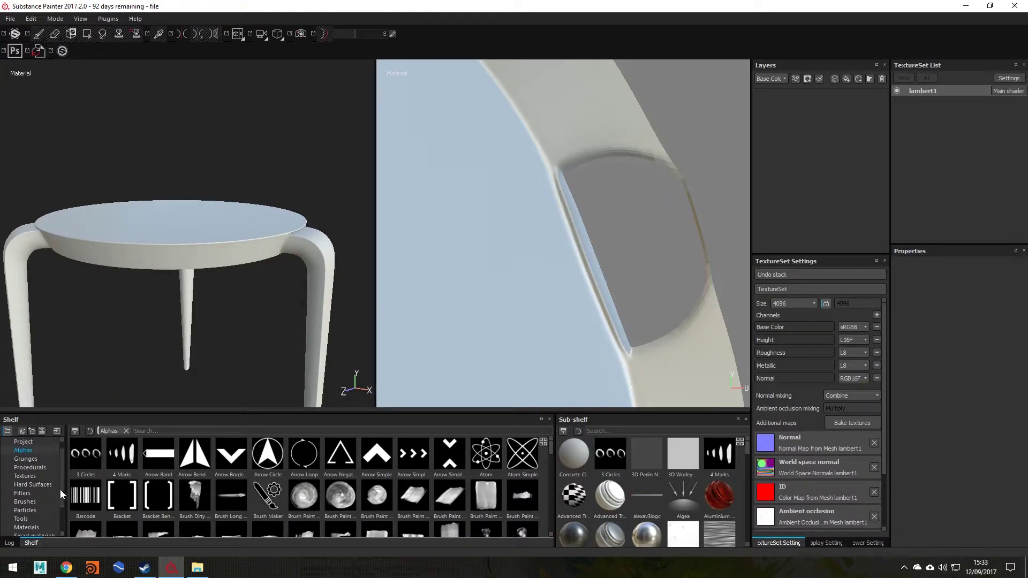
{"action": "left_click", "coordinate": [31, 484]}
{"action": "left_click", "coordinate": [41, 491]}
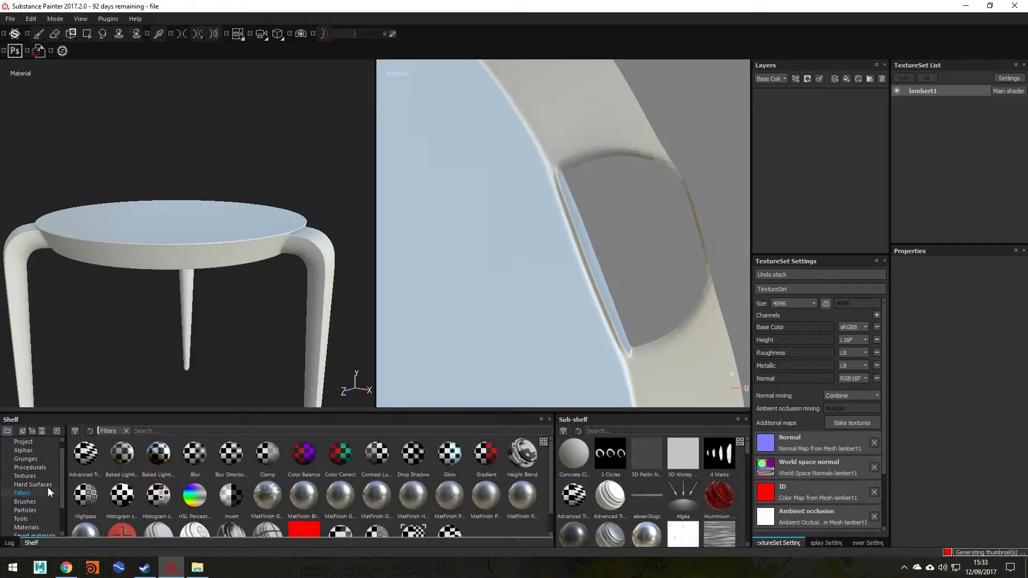
{"action": "scroll", "coordinate": [61, 493], "scroll_direction": "down", "scroll_amount": 4}
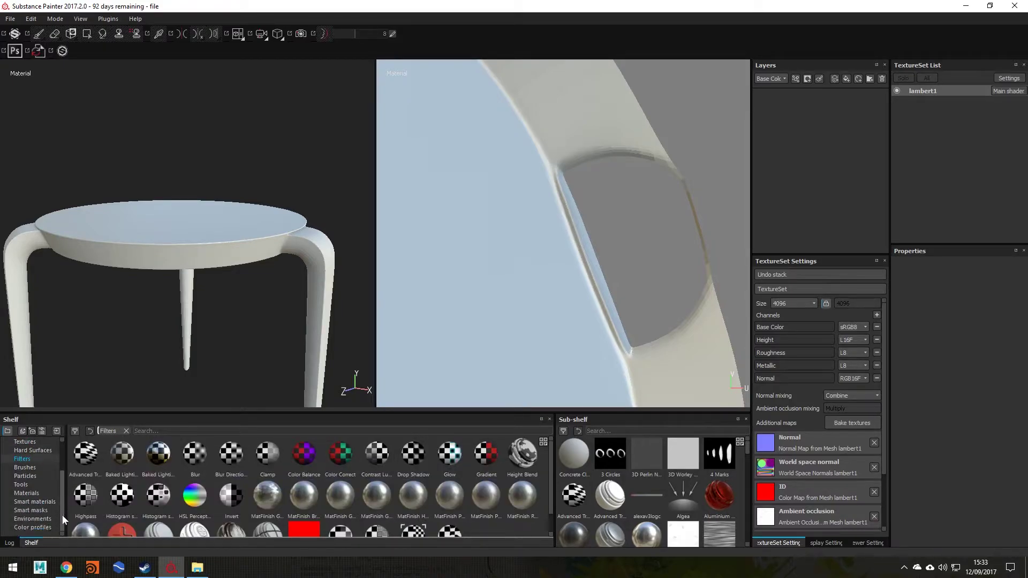
{"action": "left_click", "coordinate": [59, 501]}
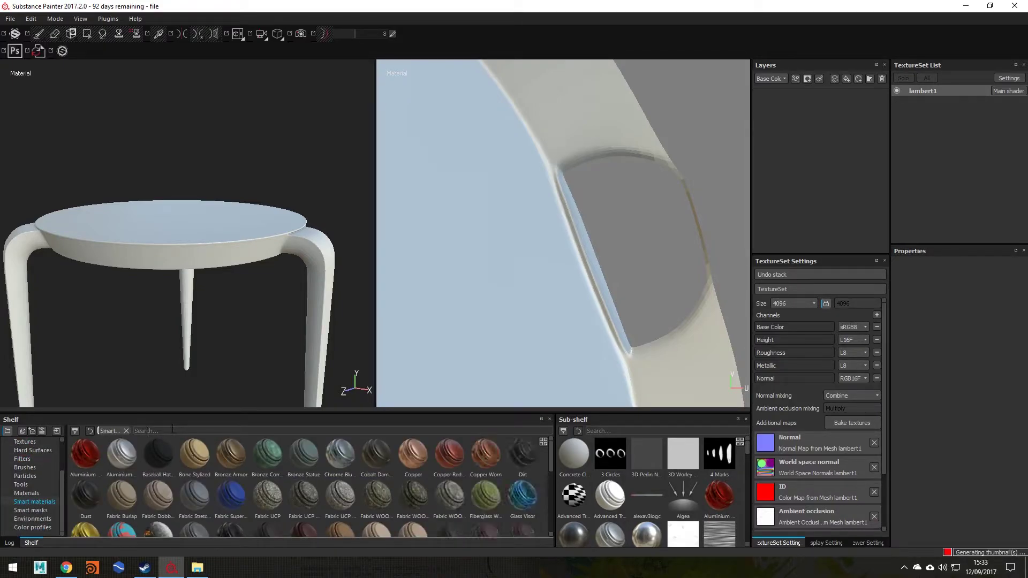
{"action": "mouse_move", "coordinate": [153, 454]}
{"action": "type", "text": "wood"}
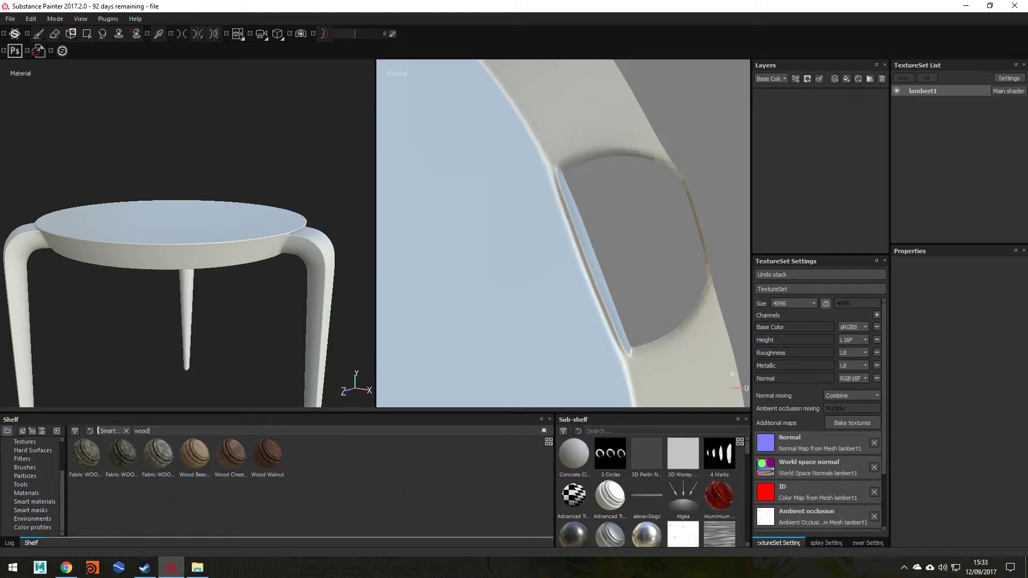
- Switch to Chrome and look through the Google Images results for "stool" as material reference
{"action": "left_click", "coordinate": [67, 568]}
{"action": "left_click", "coordinate": [66, 568]}
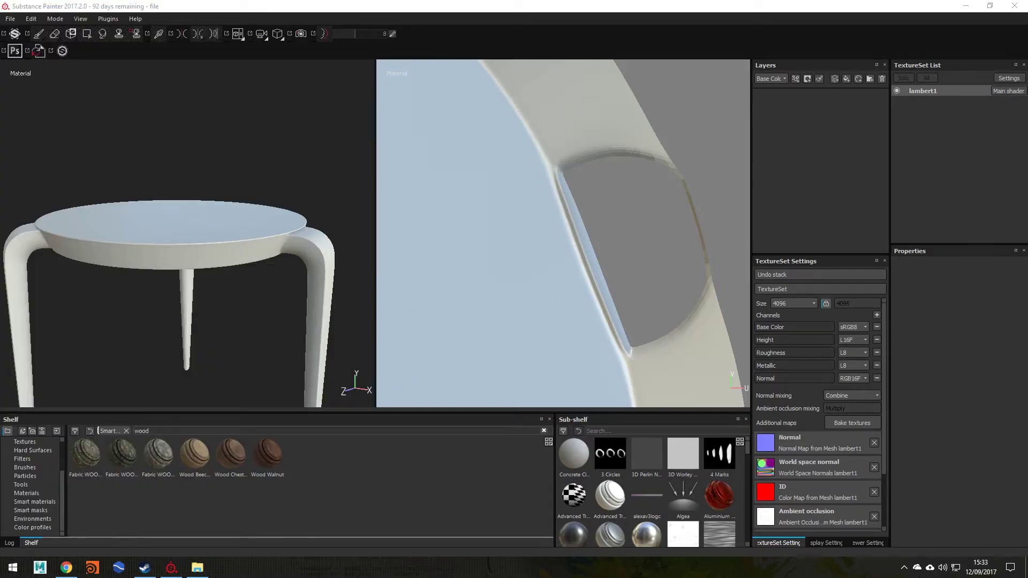
{"action": "left_click", "coordinate": [67, 568]}
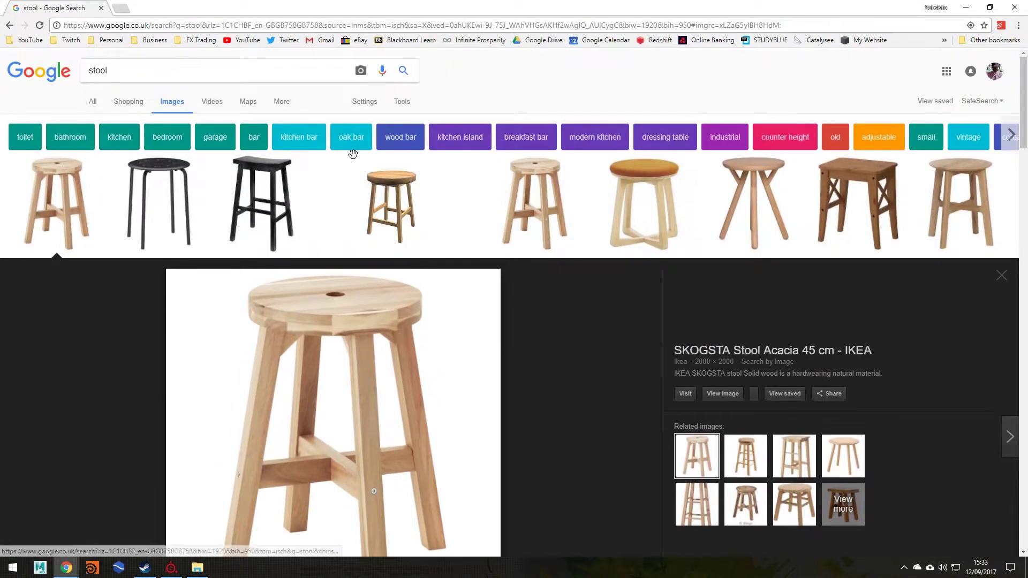
{"action": "scroll", "coordinate": [525, 217], "scroll_direction": "down", "scroll_amount": 8}
{"action": "scroll", "coordinate": [464, 254], "scroll_direction": "up", "scroll_amount": 1}
{"action": "scroll", "coordinate": [464, 253], "scroll_direction": "down", "scroll_amount": 9}
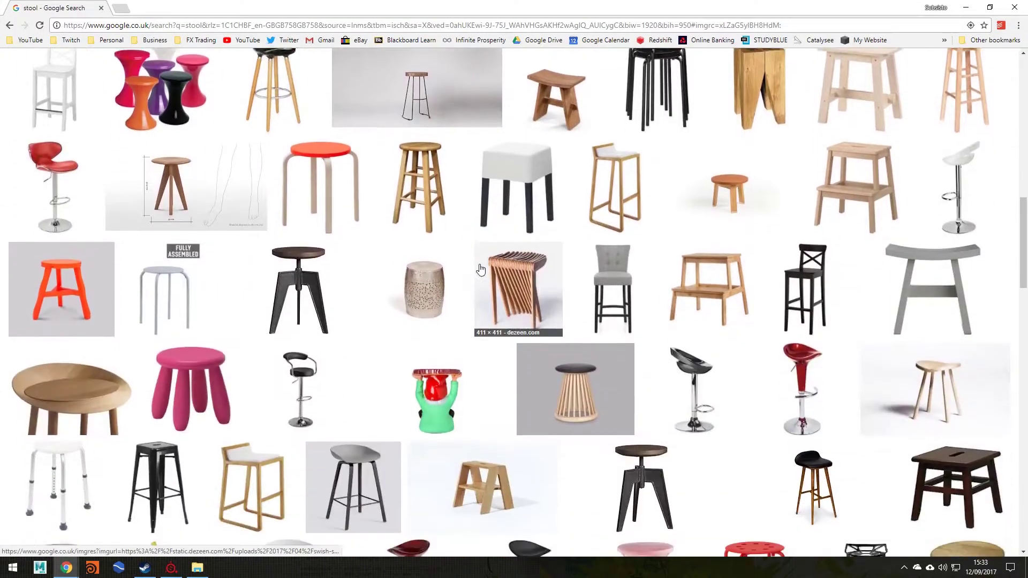
{"action": "scroll", "coordinate": [478, 269], "scroll_direction": "up", "scroll_amount": 10}
{"action": "scroll", "coordinate": [478, 268], "scroll_direction": "up", "scroll_amount": 4}
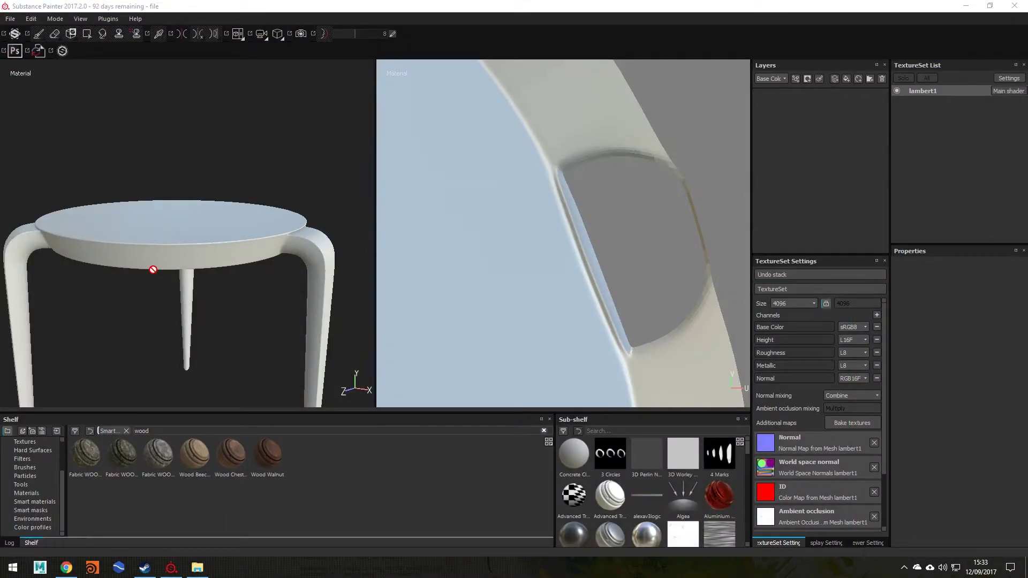
- Return to Substance Painter, add the Wood Beech Veined smart material to the layer stack, and set the texture set size to 2048
{"action": "left_click", "coordinate": [432, 480]}
{"action": "mouse_move", "coordinate": [250, 305]}
{"action": "left_mouse_down", "text": "alt"}
{"action": "mouse_move", "coordinate": [245, 282]}
{"action": "mouse_move", "coordinate": [251, 314]}
{"action": "left_mouse_up", "text": "alt"}
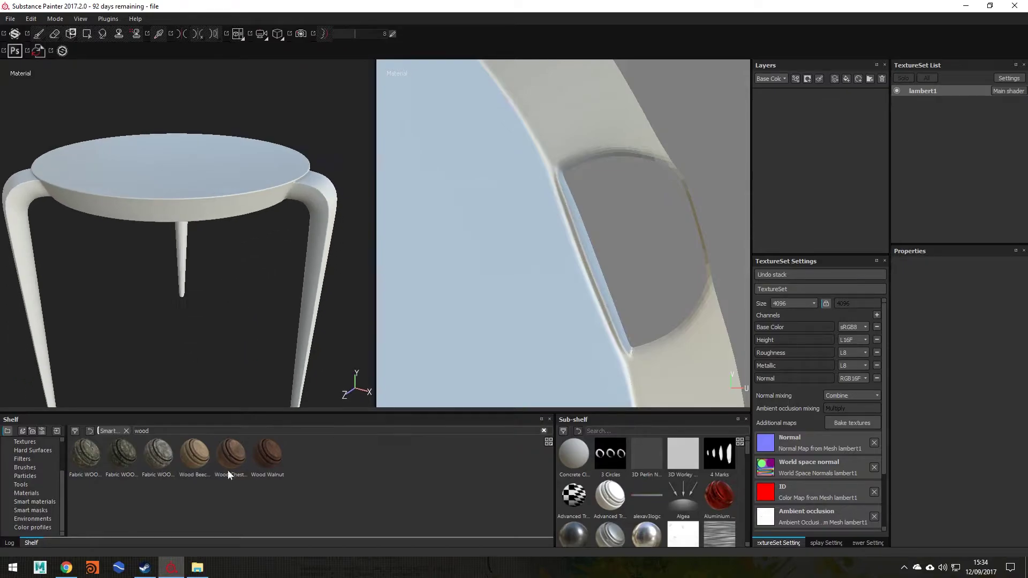
{"action": "left_click_drag", "start_coordinate": [206, 454], "coordinate": [812, 133]}
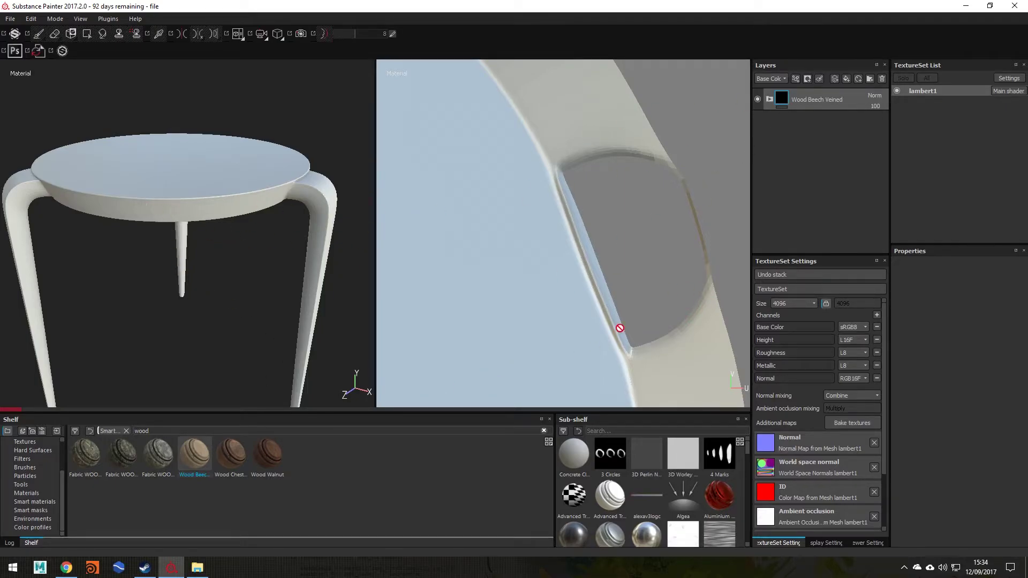
{"action": "left_click", "coordinate": [797, 304]}
{"action": "left_click", "coordinate": [782, 346]}
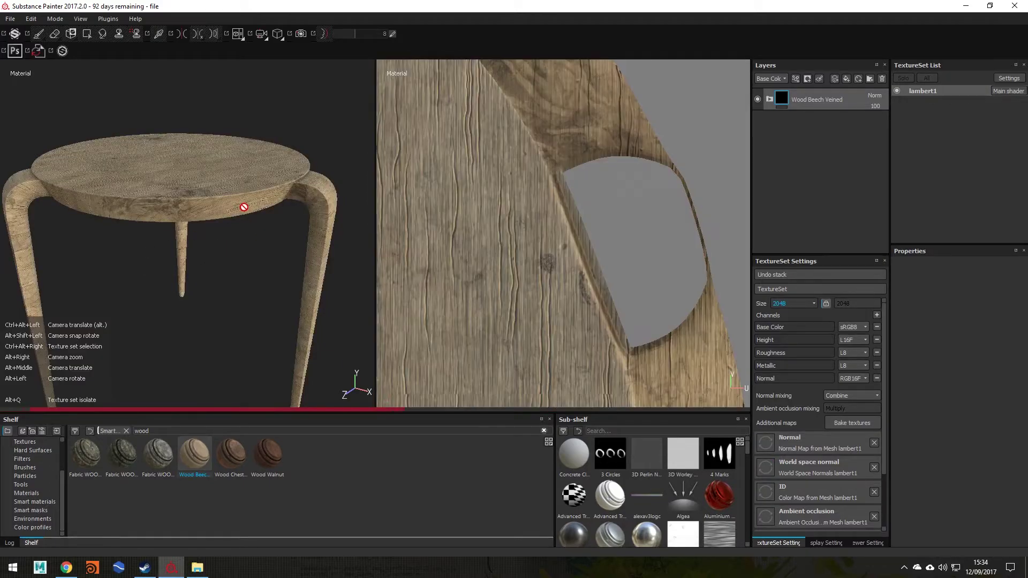
- Examine the beech wood grain on the seat, rim and legs in both the 3D view and the UV layout
{"action": "left_click_drag", "start_coordinate": [243, 207], "coordinate": [310, 319], "text": "alt"}
{"action": "right_click_drag", "start_coordinate": [310, 319], "coordinate": [197, 264], "text": "alt"}
{"action": "left_click_drag", "start_coordinate": [197, 264], "coordinate": [247, 302], "text": "alt"}
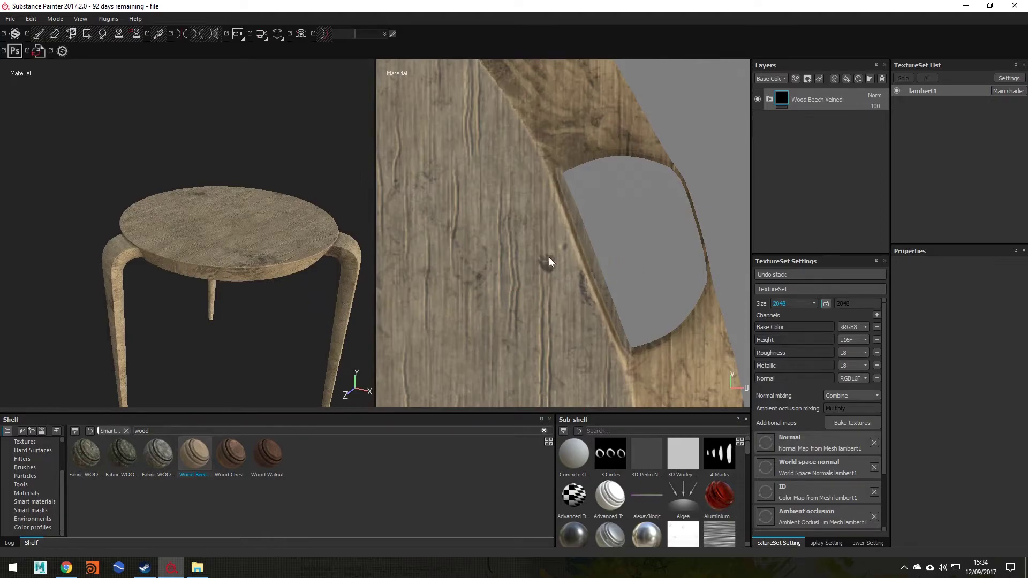
{"action": "right_click_drag", "start_coordinate": [631, 255], "coordinate": [561, 232], "text": "alt"}
{"action": "scroll", "coordinate": [587, 248], "scroll_direction": "down", "scroll_amount": 5}
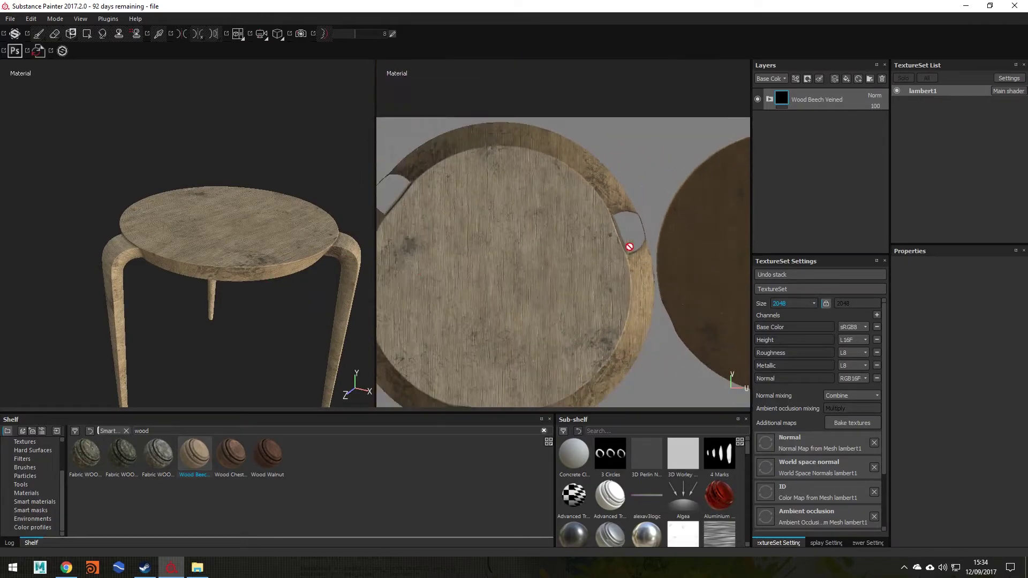
{"action": "scroll", "coordinate": [632, 273], "scroll_direction": "down", "scroll_amount": 1}
{"action": "middle_click_drag", "start_coordinate": [647, 278], "coordinate": [539, 211], "text": "alt"}
{"action": "right_click_drag", "start_coordinate": [539, 211], "coordinate": [624, 210], "text": "alt"}
{"action": "middle_click_drag", "start_coordinate": [581, 194], "coordinate": [591, 213], "text": "alt"}
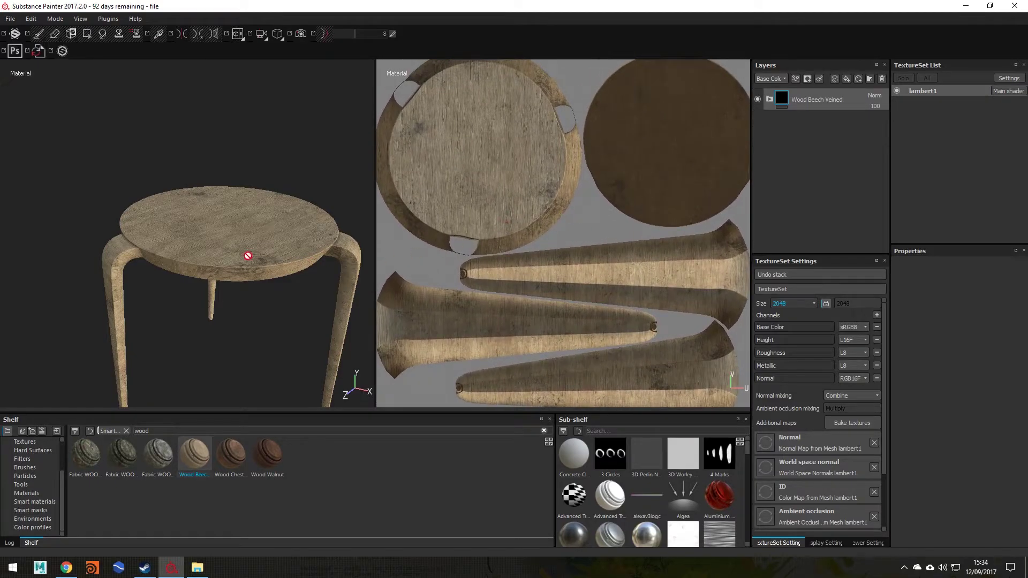
{"action": "scroll", "coordinate": [257, 257], "scroll_direction": "up", "scroll_amount": 5}
{"action": "left_click_drag", "start_coordinate": [189, 213], "coordinate": [310, 193], "text": "alt"}
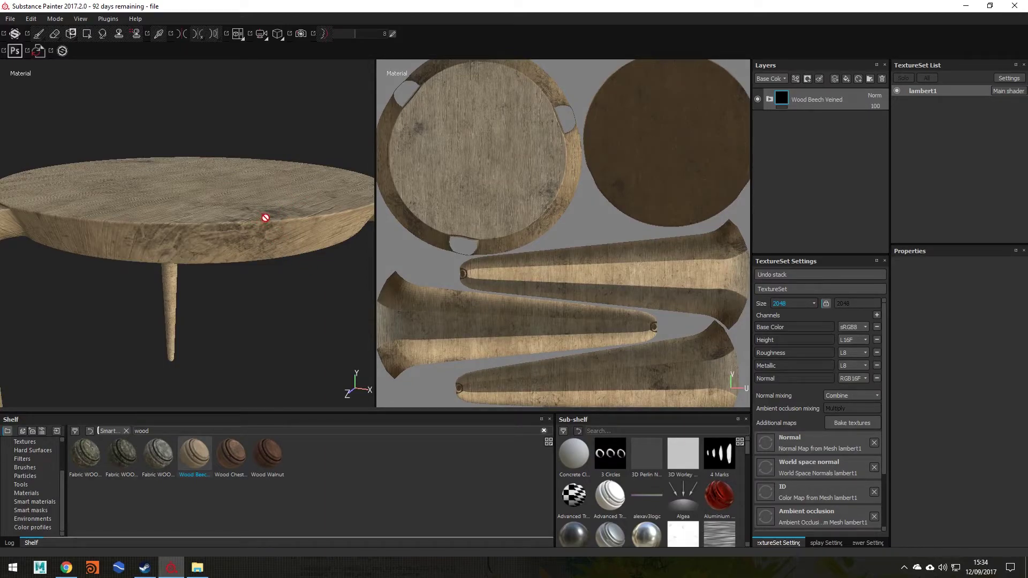
{"action": "left_click_drag", "start_coordinate": [266, 226], "coordinate": [246, 257], "text": "alt"}
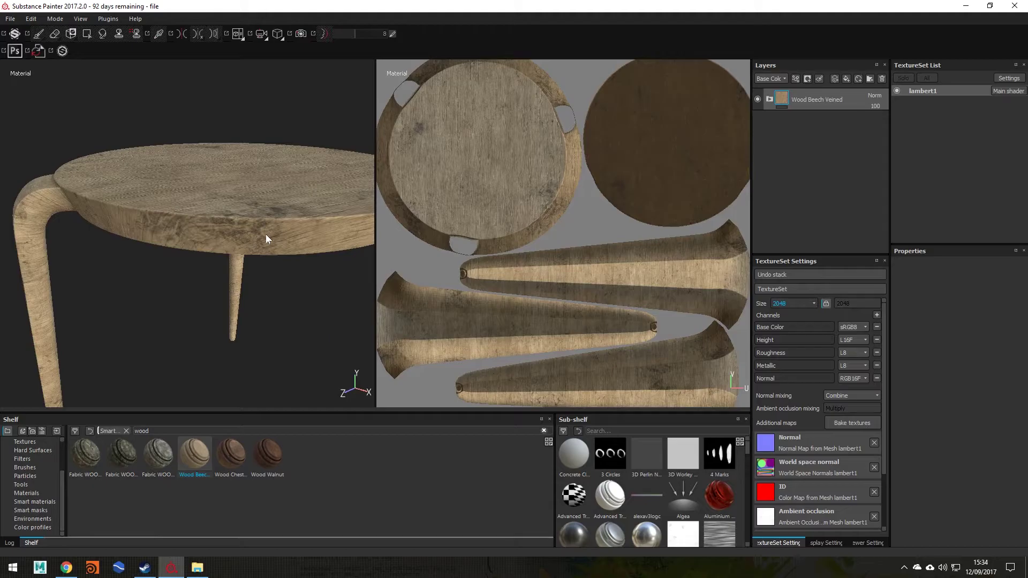
- Render the stool in Iray and examine the wood material on the seat and legs from several angles
{"action": "key", "text": "F10"}
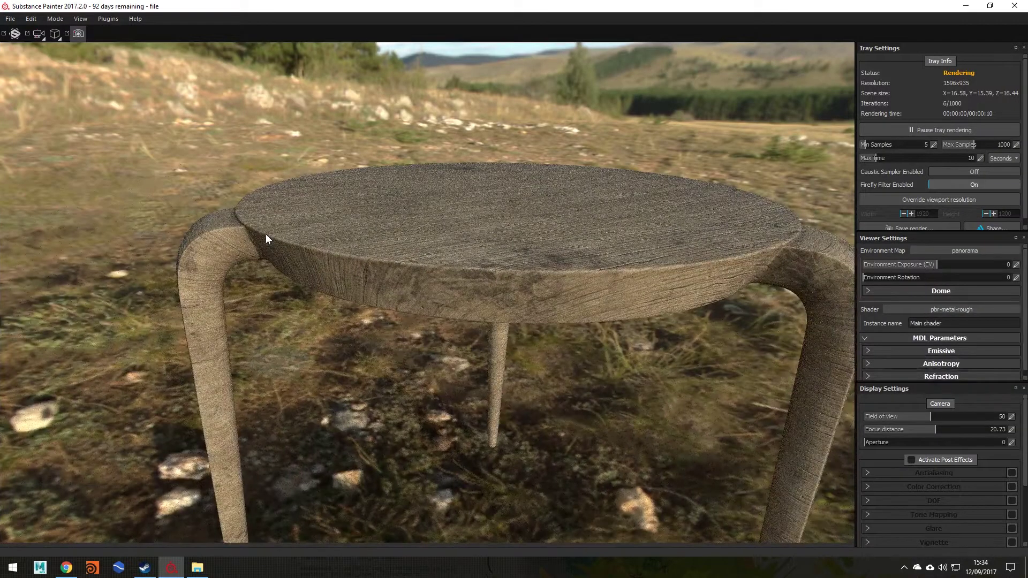
{"action": "left_click_drag", "start_coordinate": [420, 245], "coordinate": [353, 293], "text": "alt"}
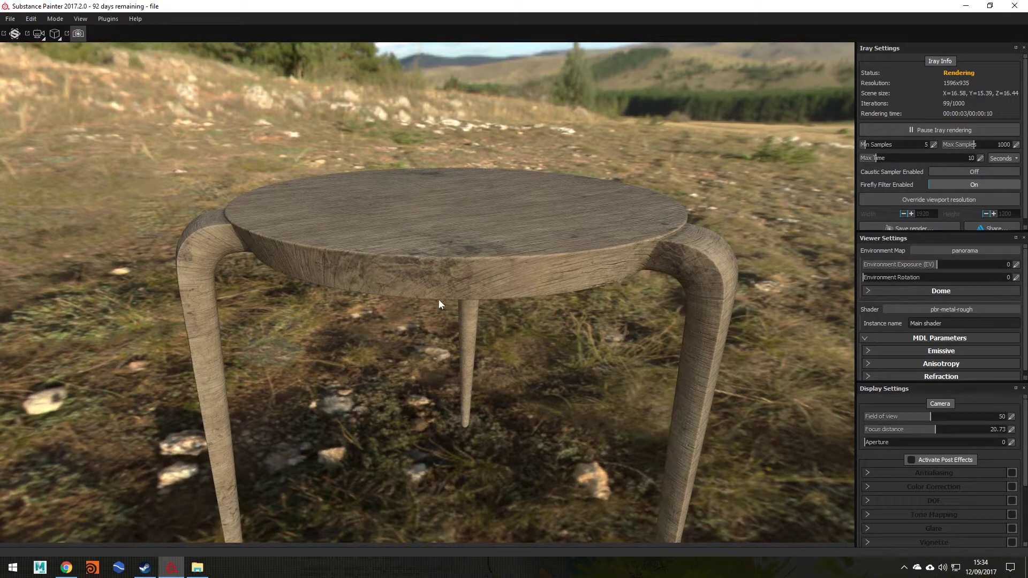
{"action": "left_click_drag", "start_coordinate": [345, 325], "coordinate": [403, 313], "text": "alt"}
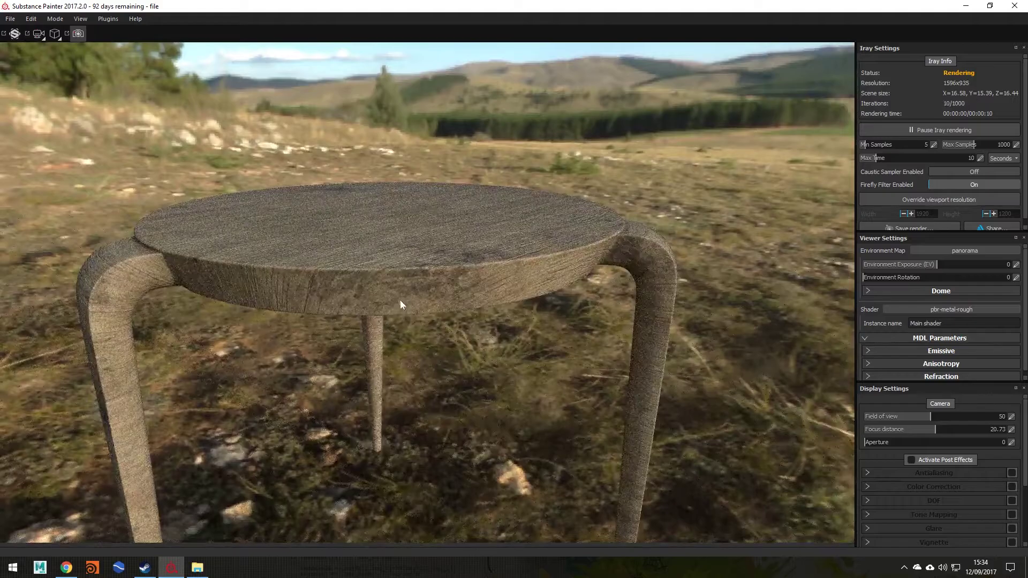
{"action": "left_click_drag", "start_coordinate": [401, 237], "coordinate": [305, 220], "text": "alt"}
{"action": "middle_click_drag", "start_coordinate": [305, 208], "coordinate": [289, 191], "text": "alt"}
{"action": "scroll", "coordinate": [323, 220], "scroll_direction": "down", "scroll_amount": 1}
{"action": "right_click_drag", "start_coordinate": [289, 191], "coordinate": [488, 279], "text": "alt"}
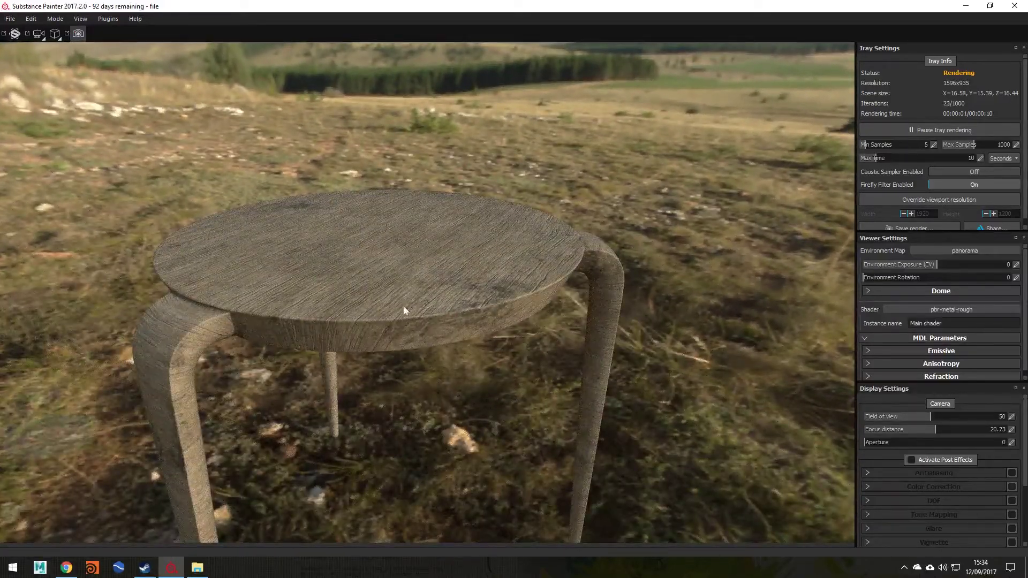
{"action": "left_click_drag", "start_coordinate": [403, 308], "coordinate": [433, 218], "text": "alt"}
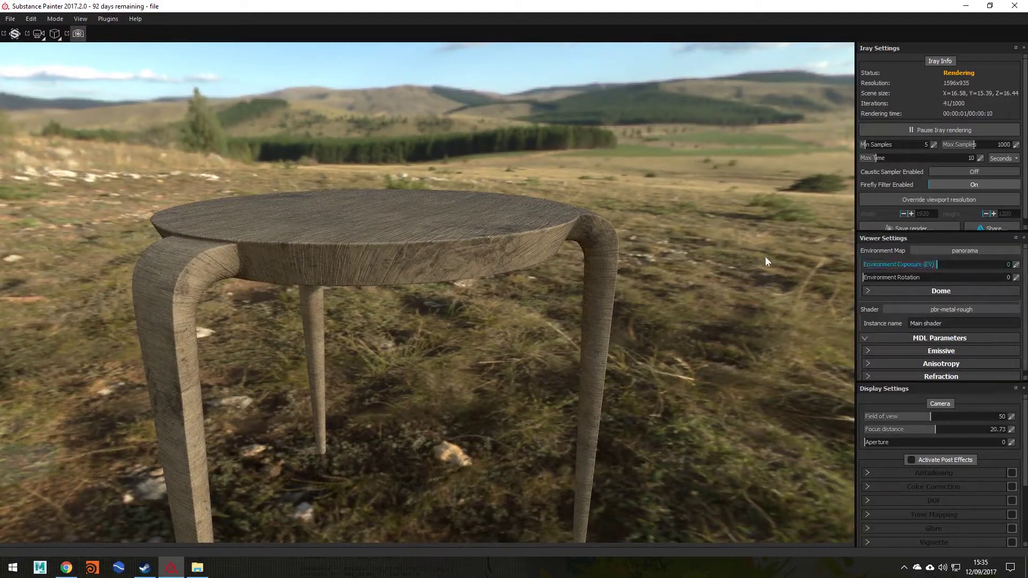
- Set the Iray environment map to cave_entry_in_the_forest and view the stool's seat from above
{"action": "left_click", "coordinate": [965, 249]}
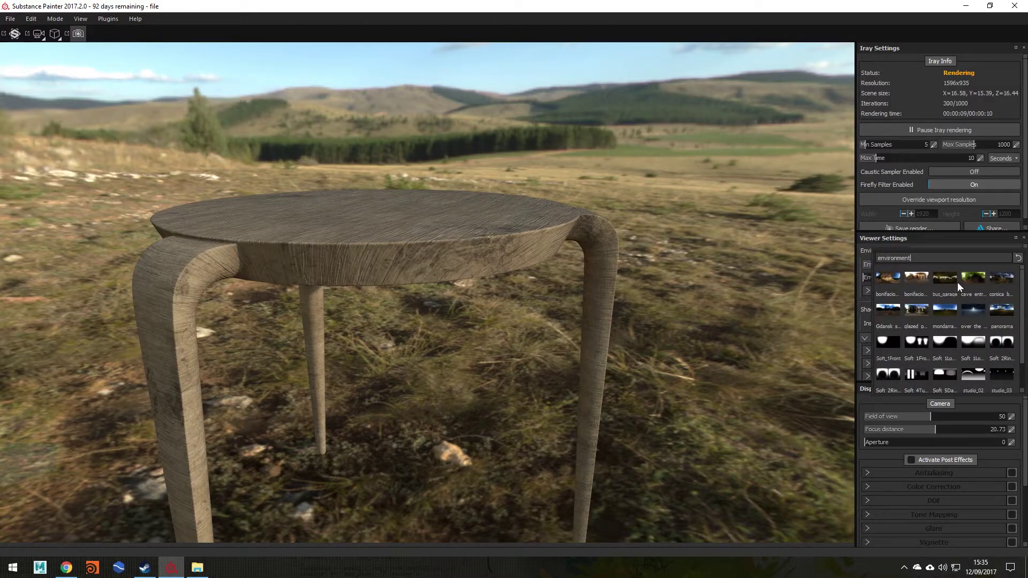
{"action": "left_click", "coordinate": [969, 278]}
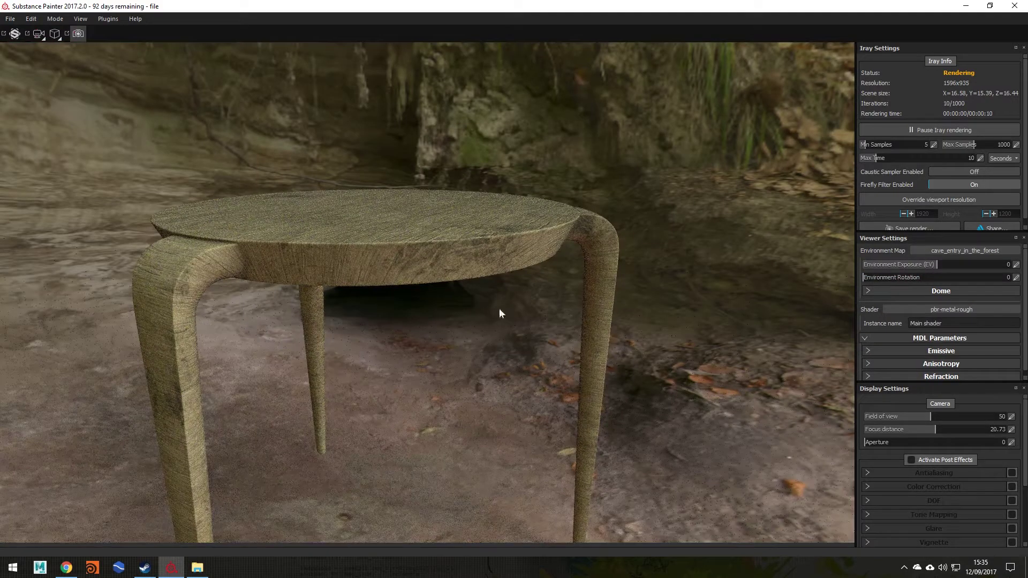
{"action": "left_click_drag", "start_coordinate": [415, 236], "coordinate": [247, 325], "text": "alt"}
{"action": "left_click_drag", "start_coordinate": [578, 263], "coordinate": [605, 257], "text": "alt"}
- Set the Iray environment map to bonifacio_street and view the stool from above, from the side and from below
{"action": "left_click", "coordinate": [955, 250]}
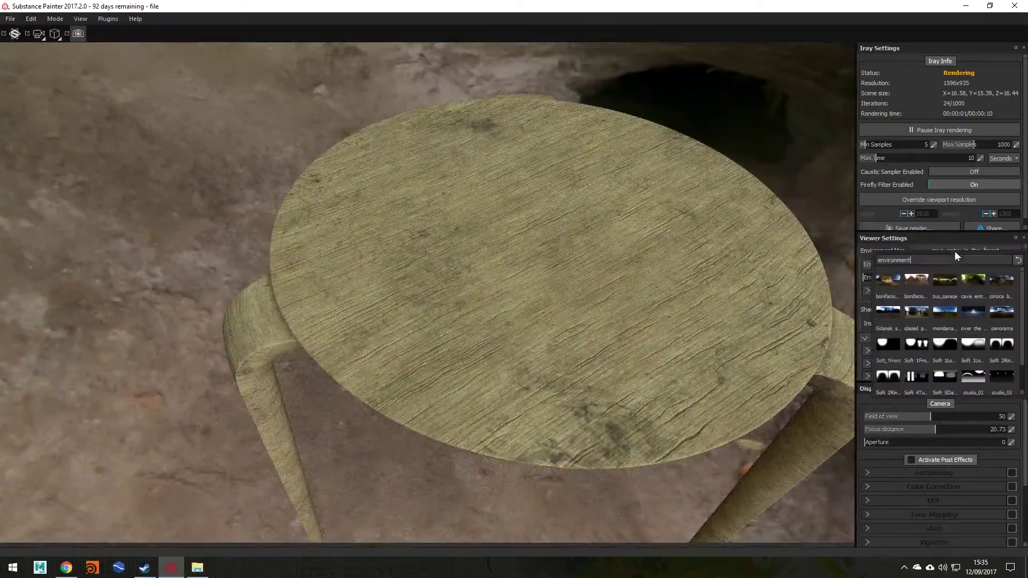
{"action": "left_click", "coordinate": [918, 279]}
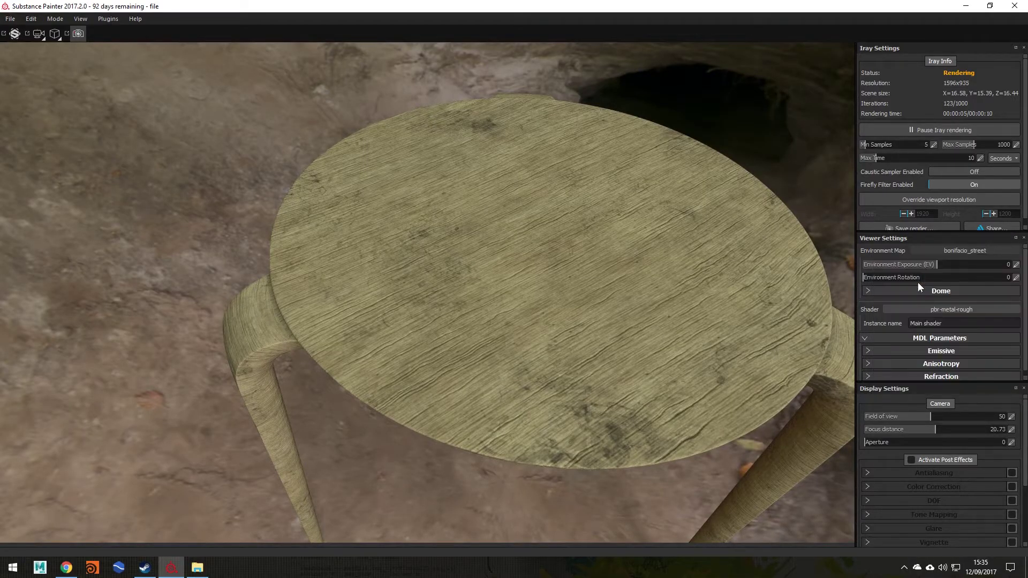
{"action": "left_click_drag", "start_coordinate": [522, 268], "coordinate": [613, 290], "text": "alt"}
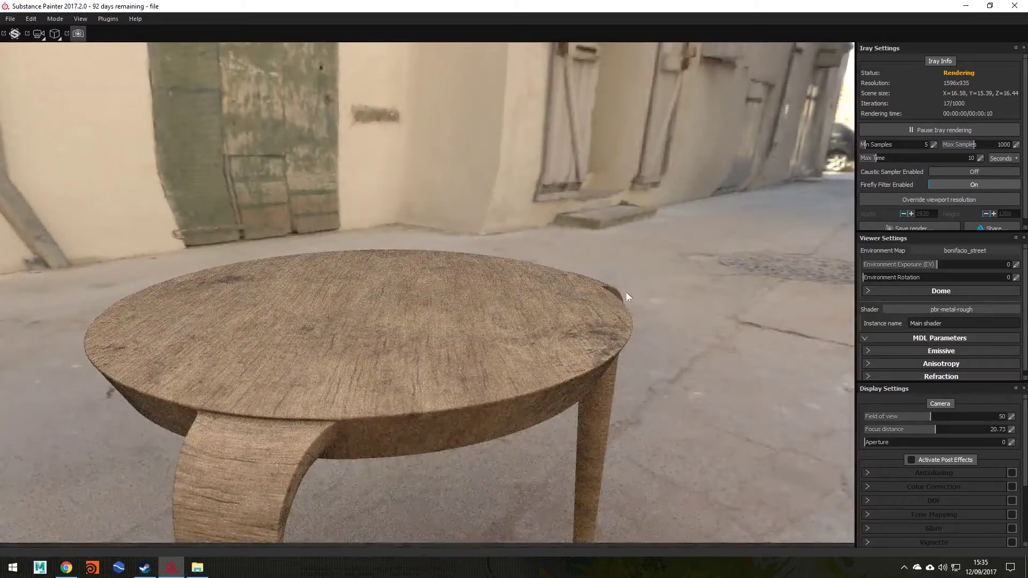
{"action": "left_click_drag", "start_coordinate": [522, 314], "coordinate": [535, 226], "text": "alt"}
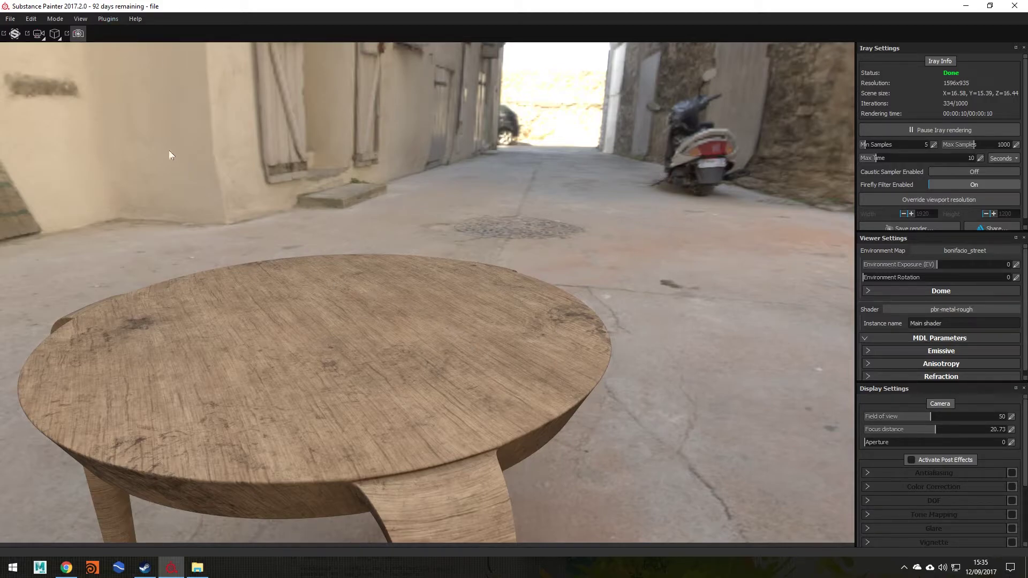
{"action": "left_click_drag", "start_coordinate": [496, 351], "coordinate": [98, 58], "text": "alt"}
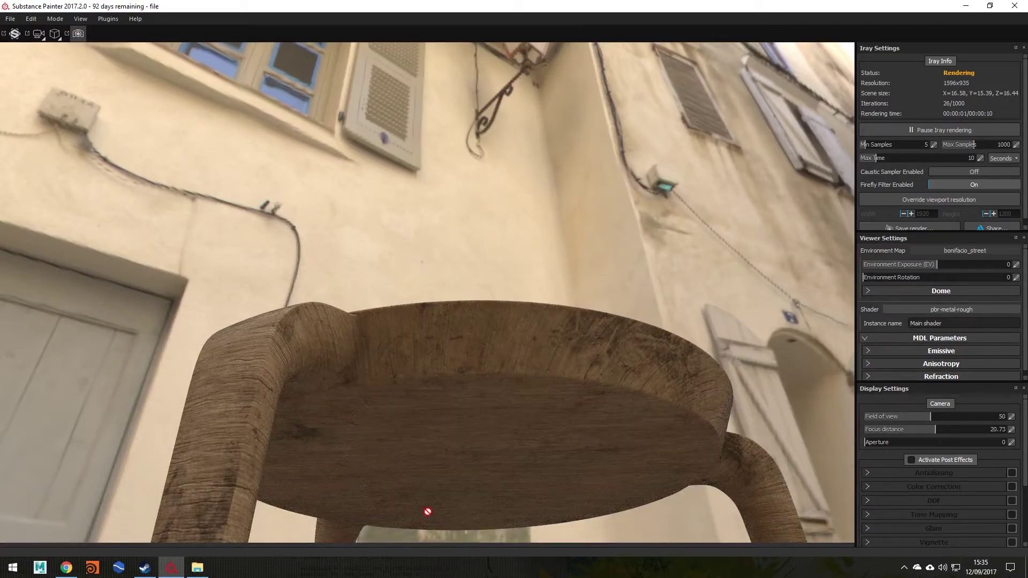
- Leave Iray for the painting view and examine the wood on the stool and the texture set's baked maps
{"action": "key", "text": "F9"}
{"action": "left_click_drag", "start_coordinate": [220, 181], "coordinate": [288, 303], "text": "alt"}
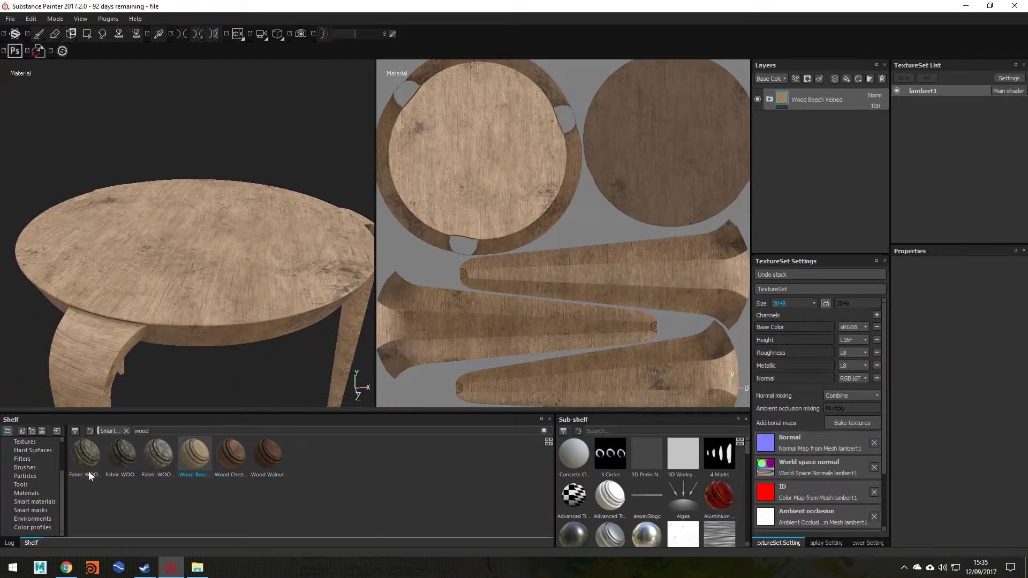
{"action": "mouse_move", "coordinate": [244, 262]}
{"action": "left_mouse_down", "text": "alt"}
{"action": "mouse_move", "coordinate": [198, 259]}
{"action": "mouse_move", "coordinate": [259, 328]}
{"action": "mouse_move", "coordinate": [225, 305]}
{"action": "mouse_move", "coordinate": [242, 284]}
{"action": "mouse_move", "coordinate": [202, 293]}
{"action": "mouse_move", "coordinate": [268, 309]}
{"action": "mouse_move", "coordinate": [244, 298]}
{"action": "mouse_move", "coordinate": [280, 248]}
{"action": "mouse_move", "coordinate": [269, 298]}
{"action": "left_mouse_up", "text": "alt"}
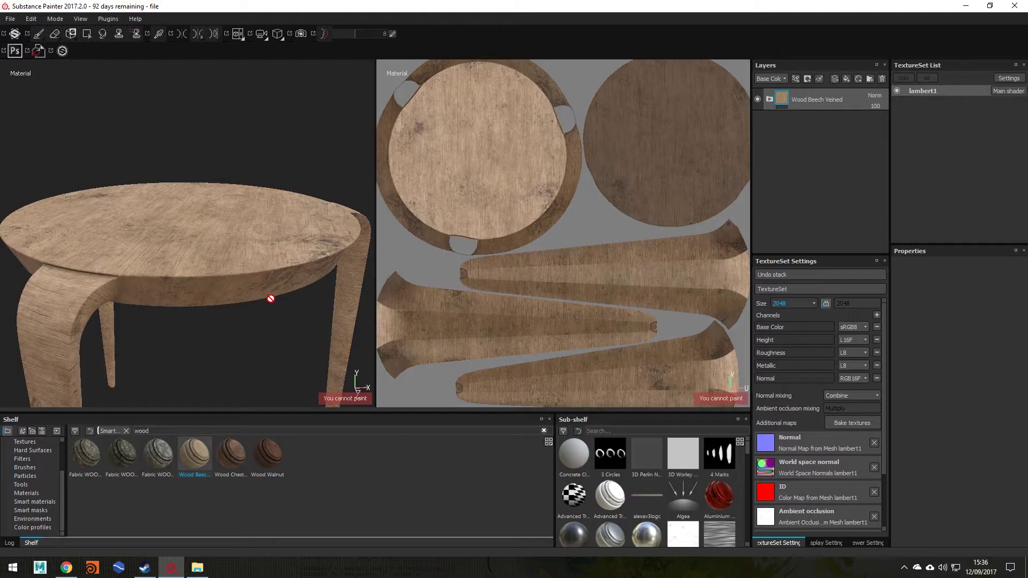
{"action": "left_click_drag", "start_coordinate": [286, 344], "coordinate": [271, 319], "text": "alt"}
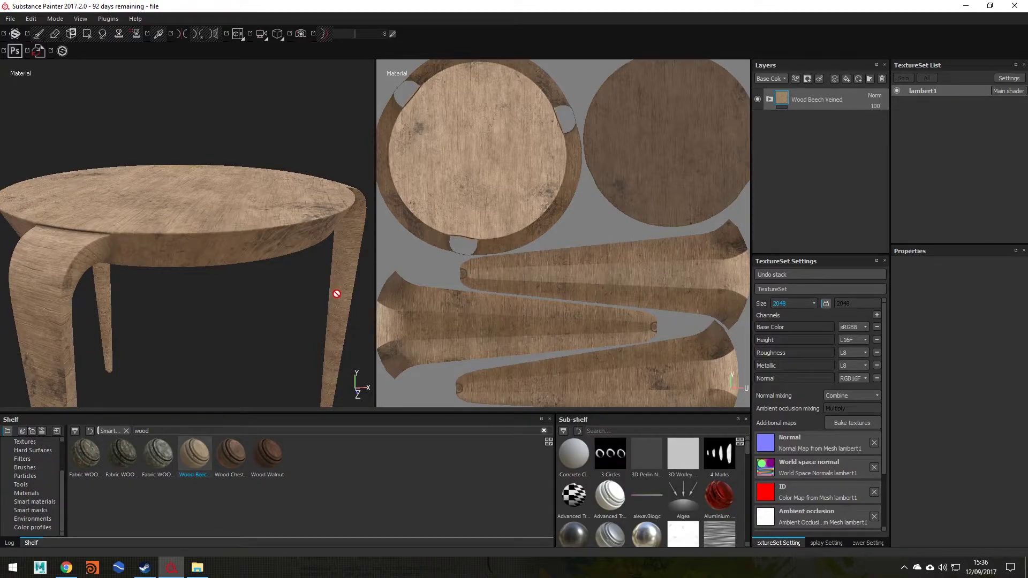
{"action": "left_click_drag", "start_coordinate": [252, 236], "coordinate": [263, 310], "text": "alt"}
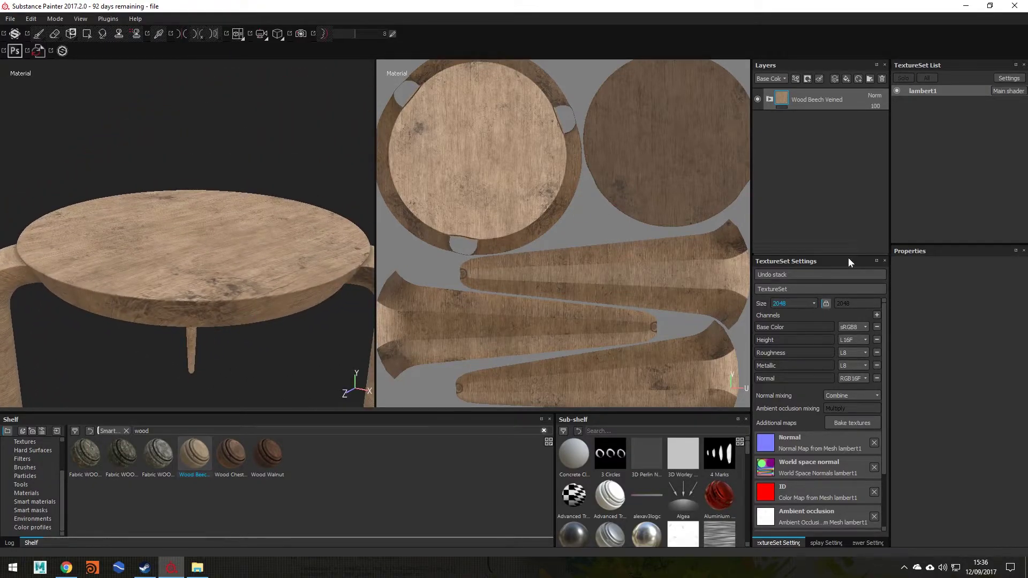
{"action": "left_click_drag", "start_coordinate": [882, 373], "coordinate": [884, 435]}
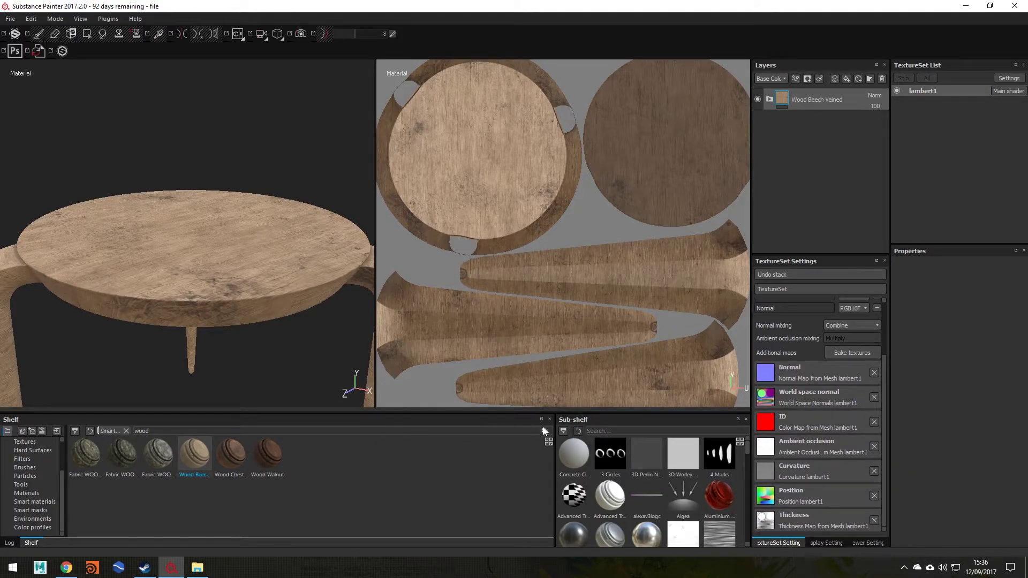
{"action": "left_click_drag", "start_coordinate": [201, 275], "coordinate": [337, 253], "text": "alt"}
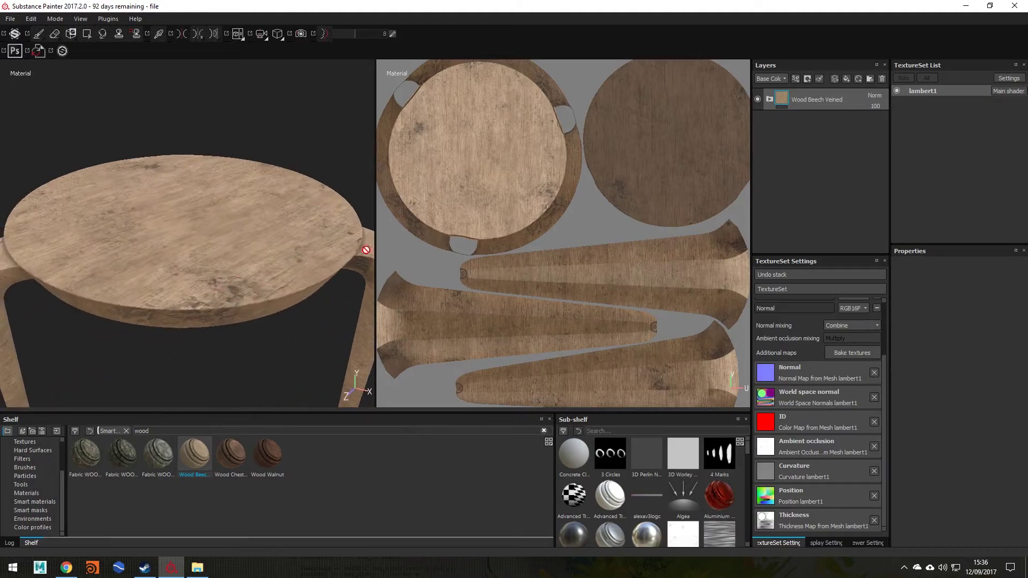
- Expand the Wood Beech Veined folder and recolour the Dirt layer's base colour, trying orange before settling on a muted greyish olive
{"action": "left_click", "coordinate": [768, 99]}
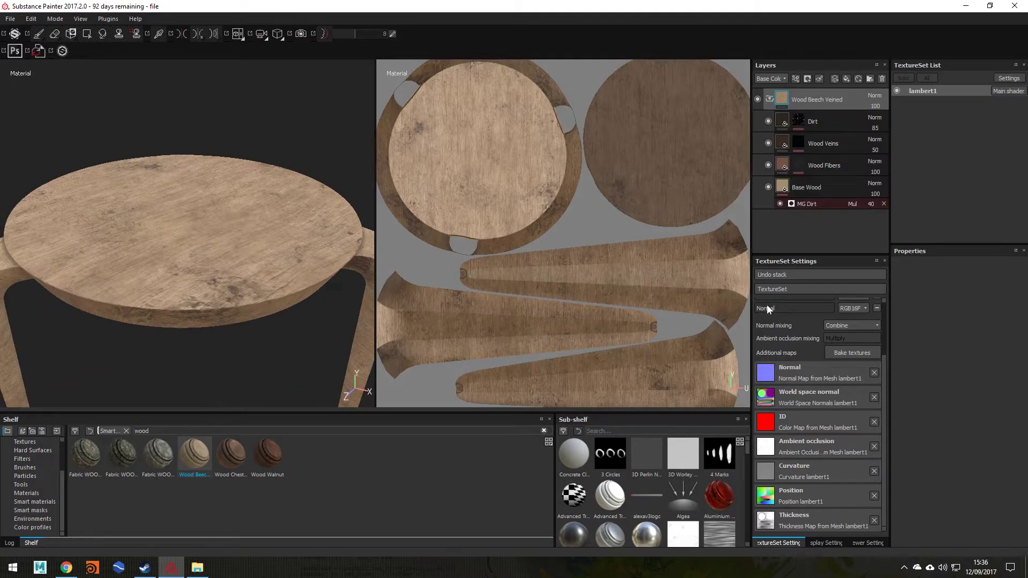
{"action": "left_click", "coordinate": [842, 125]}
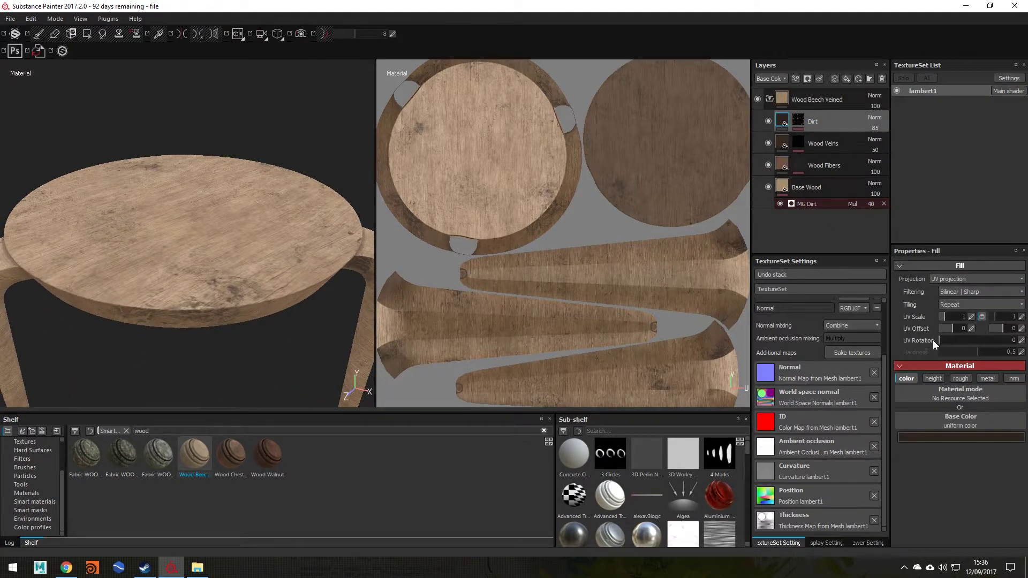
{"action": "left_click_drag", "start_coordinate": [320, 291], "coordinate": [264, 281], "text": "alt"}
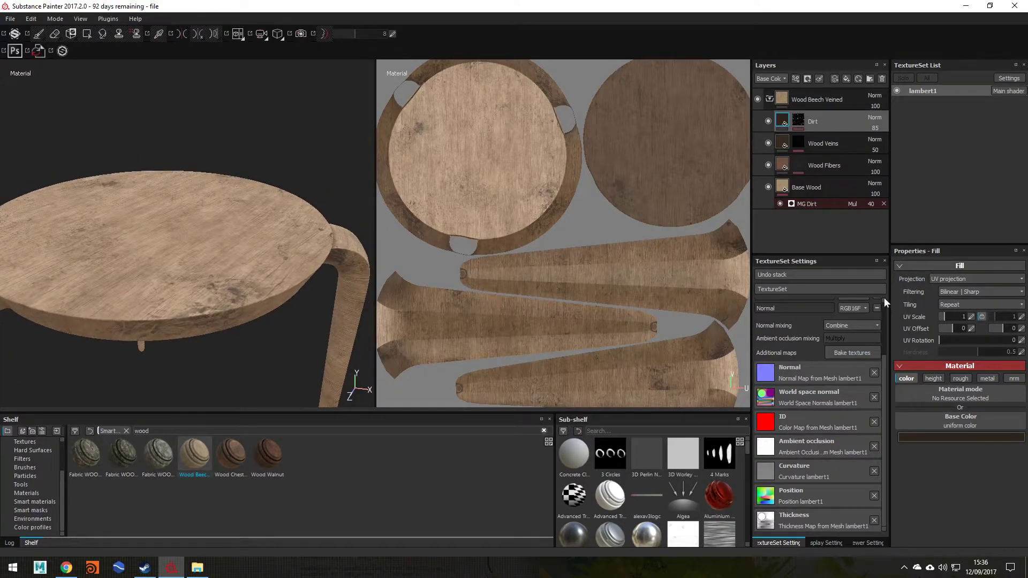
{"action": "left_click", "coordinate": [962, 436]}
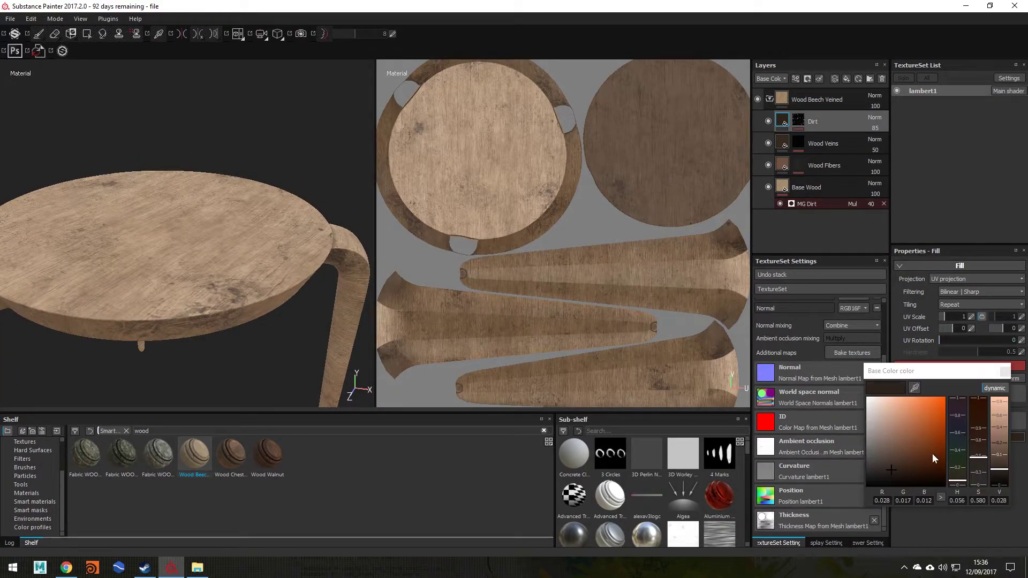
{"action": "left_click_drag", "start_coordinate": [930, 418], "coordinate": [939, 421]}
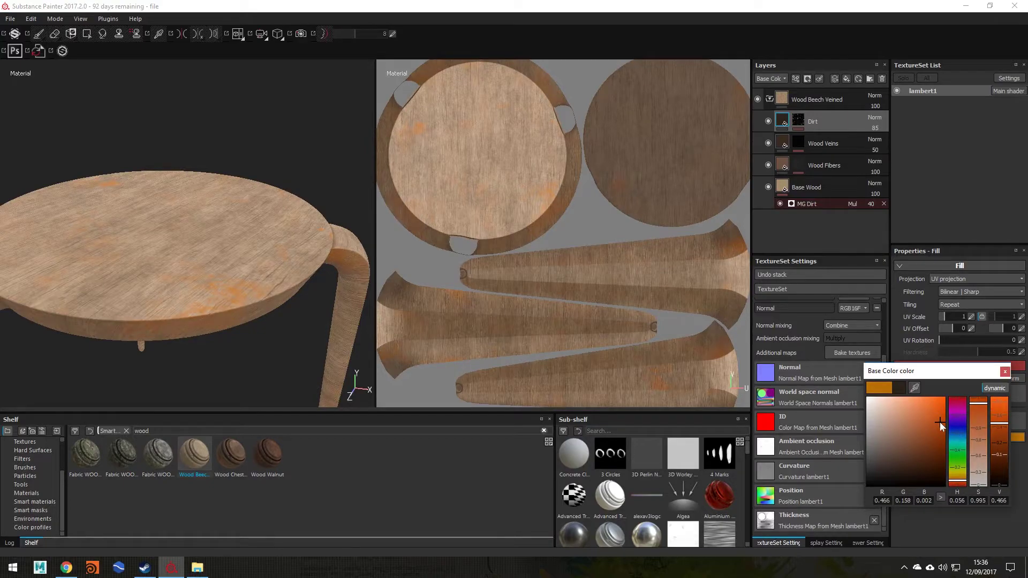
{"action": "mouse_move", "coordinate": [284, 280]}
{"action": "left_mouse_down", "text": "alt"}
{"action": "mouse_move", "coordinate": [264, 259]}
{"action": "mouse_move", "coordinate": [212, 287]}
{"action": "mouse_move", "coordinate": [280, 328]}
{"action": "mouse_move", "coordinate": [213, 250]}
{"action": "mouse_move", "coordinate": [189, 285]}
{"action": "mouse_move", "coordinate": [259, 274]}
{"action": "mouse_move", "coordinate": [280, 292]}
{"action": "mouse_move", "coordinate": [300, 289]}
{"action": "left_mouse_up", "text": "alt"}
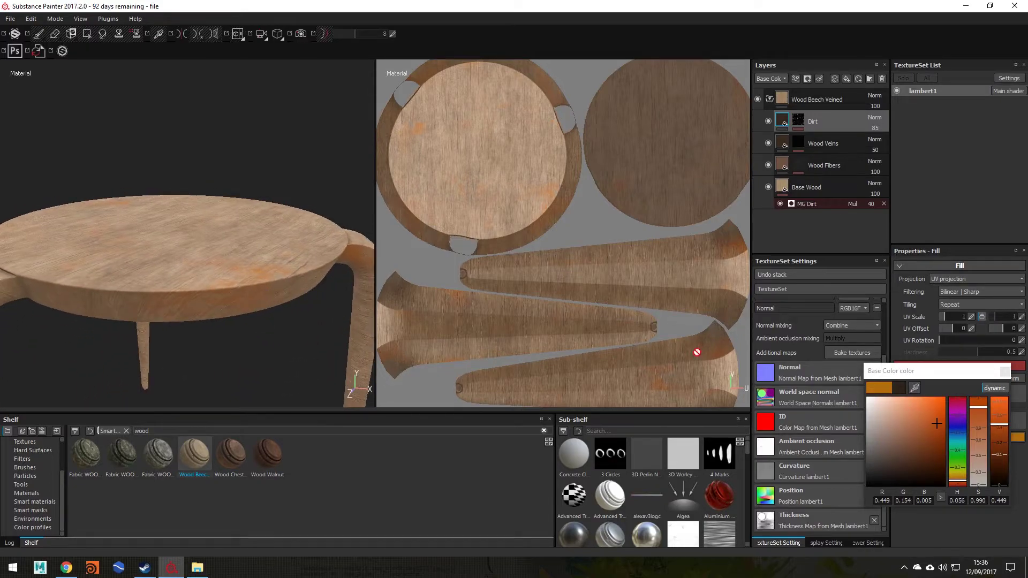
{"action": "left_click_drag", "start_coordinate": [958, 429], "coordinate": [959, 474]}
{"action": "left_click_drag", "start_coordinate": [926, 441], "coordinate": [879, 456]}
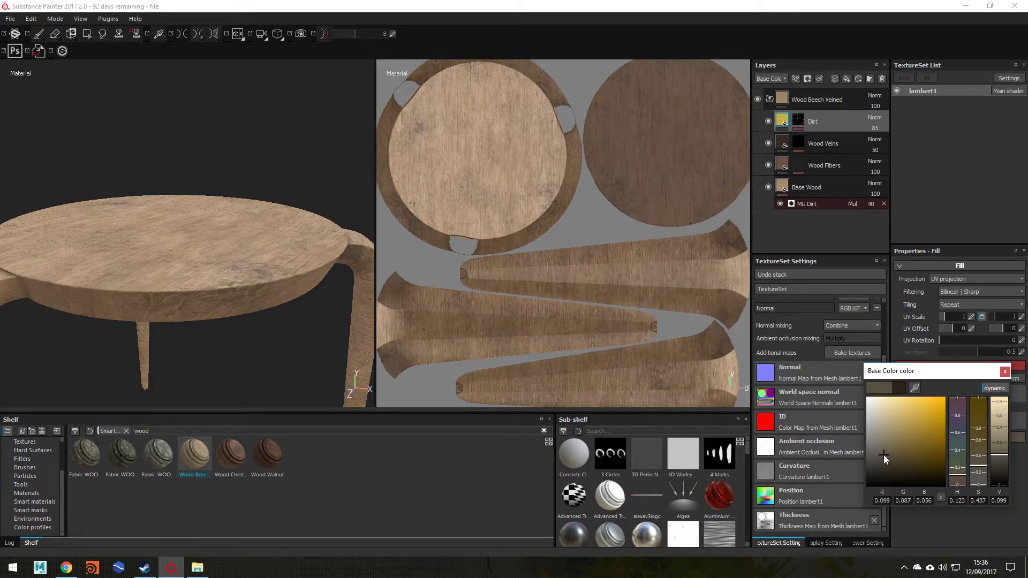
{"action": "left_click_drag", "start_coordinate": [223, 231], "coordinate": [254, 263], "text": "alt"}
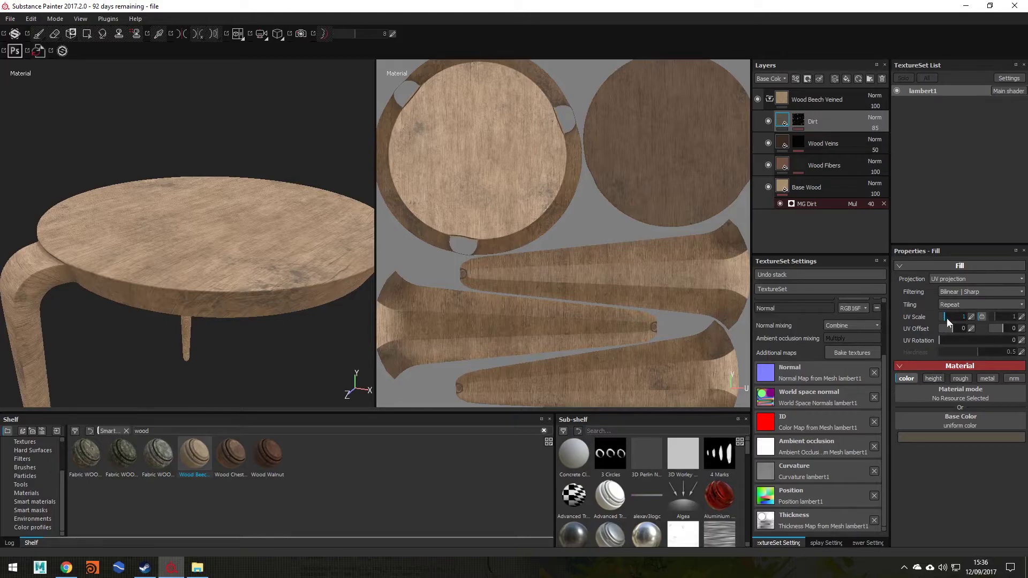
- Try a larger UV scale on the Dirt layer and undo the change
{"action": "left_click_drag", "start_coordinate": [942, 316], "coordinate": [953, 316]}
{"action": "key", "text": "ctrl+z"}
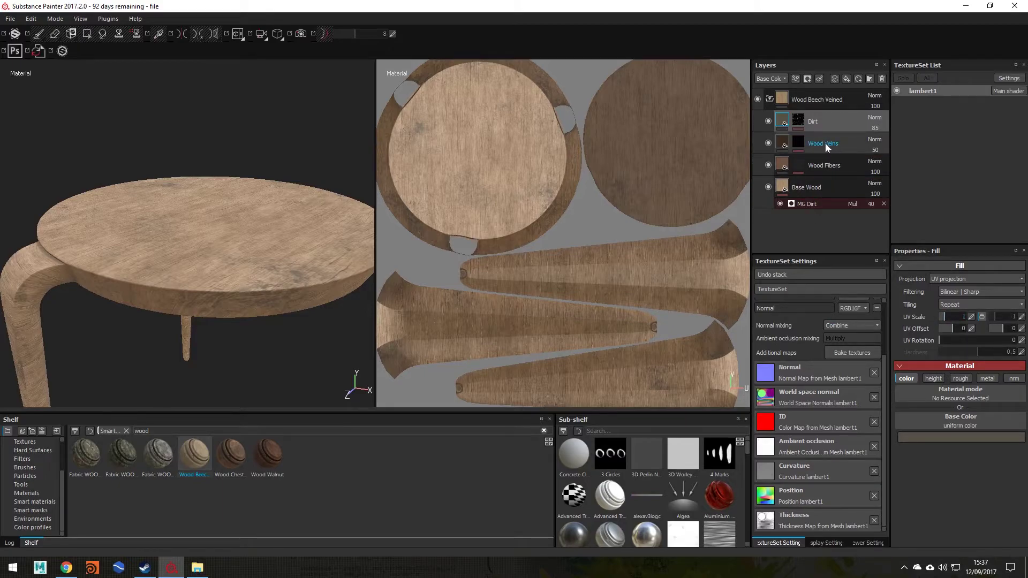
- Try different height values on the Wood Veins layer and undo them
{"action": "left_click", "coordinate": [851, 143]}
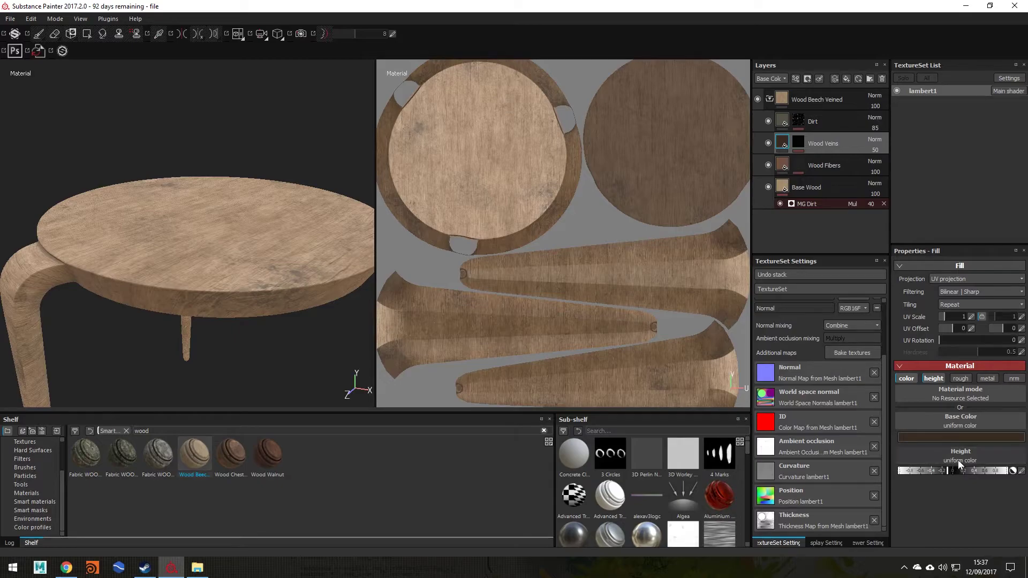
{"action": "left_click_drag", "start_coordinate": [932, 468], "coordinate": [941, 468]}
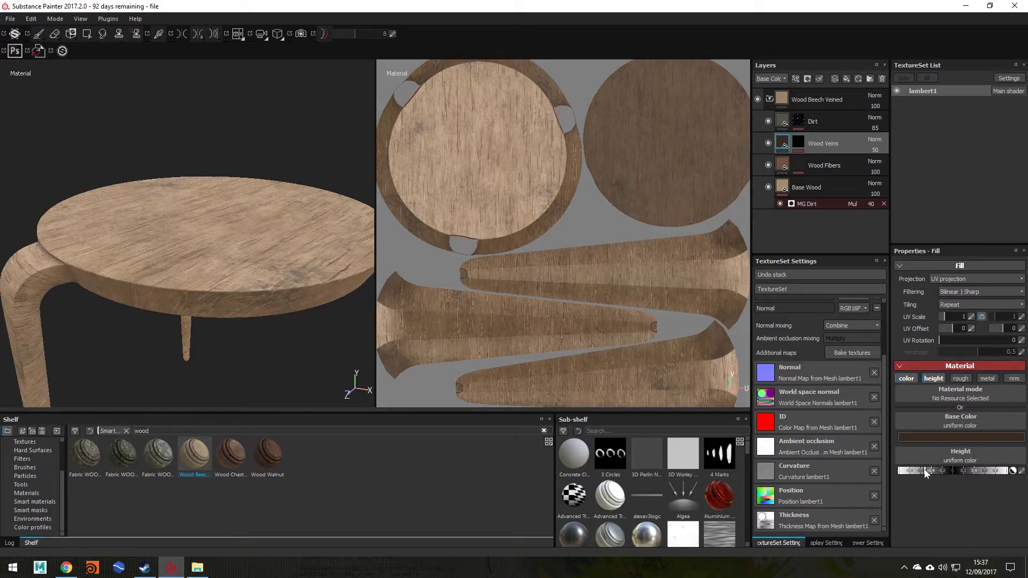
{"action": "left_click_drag", "start_coordinate": [921, 469], "coordinate": [949, 474]}
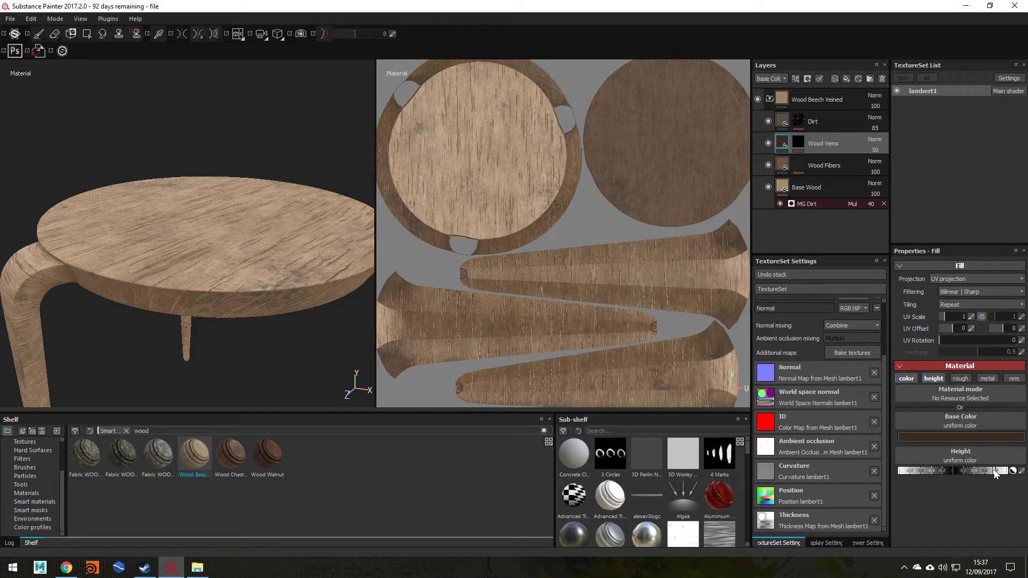
{"action": "left_click_drag", "start_coordinate": [993, 469], "coordinate": [998, 470]}
{"action": "key", "text": "ctrl+z"}
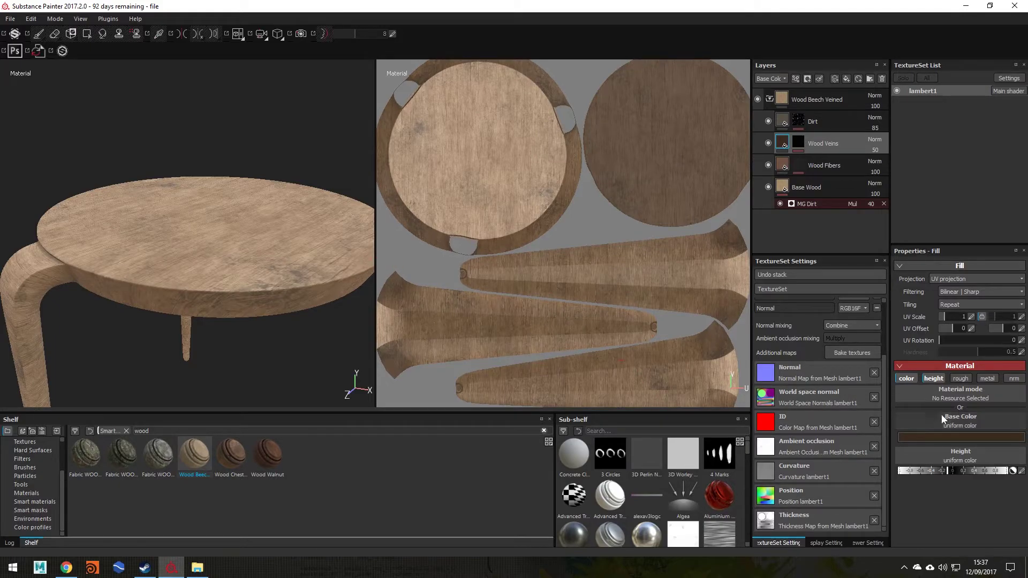
- Recolour the Wood Veins layer's base colour to an orange-brown, checking the veins close up on the seat
{"action": "left_click", "coordinate": [959, 437]}
{"action": "left_click_drag", "start_coordinate": [893, 469], "coordinate": [925, 422]}
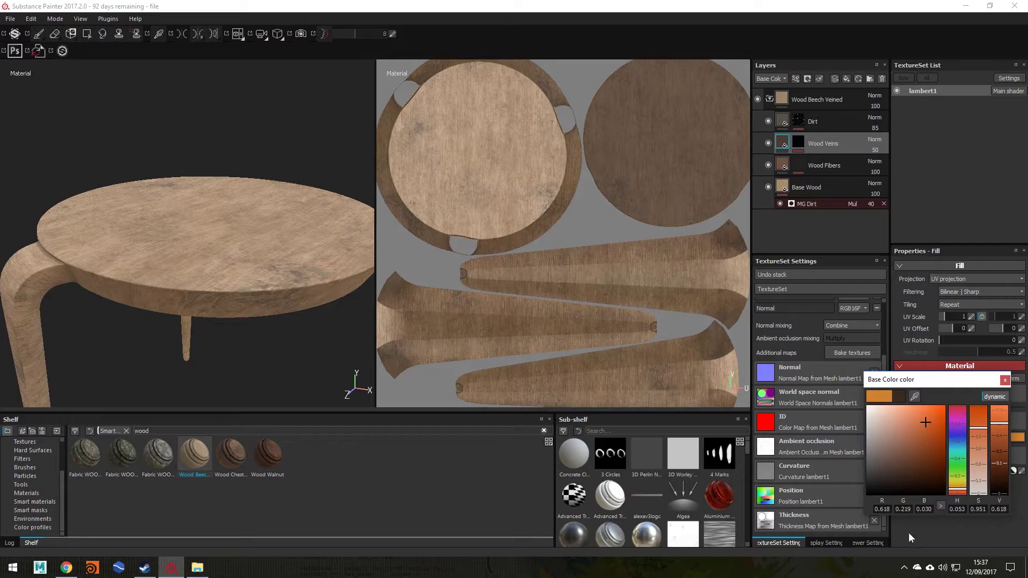
{"action": "left_click_drag", "start_coordinate": [292, 273], "coordinate": [204, 261], "text": "alt"}
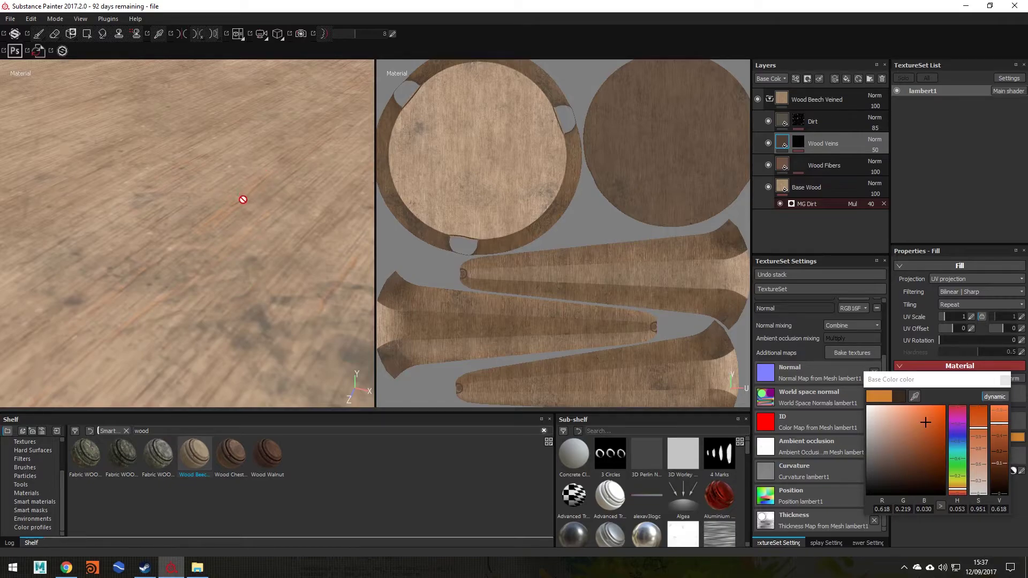
{"action": "right_click_drag", "start_coordinate": [266, 352], "coordinate": [441, 324], "text": "alt"}
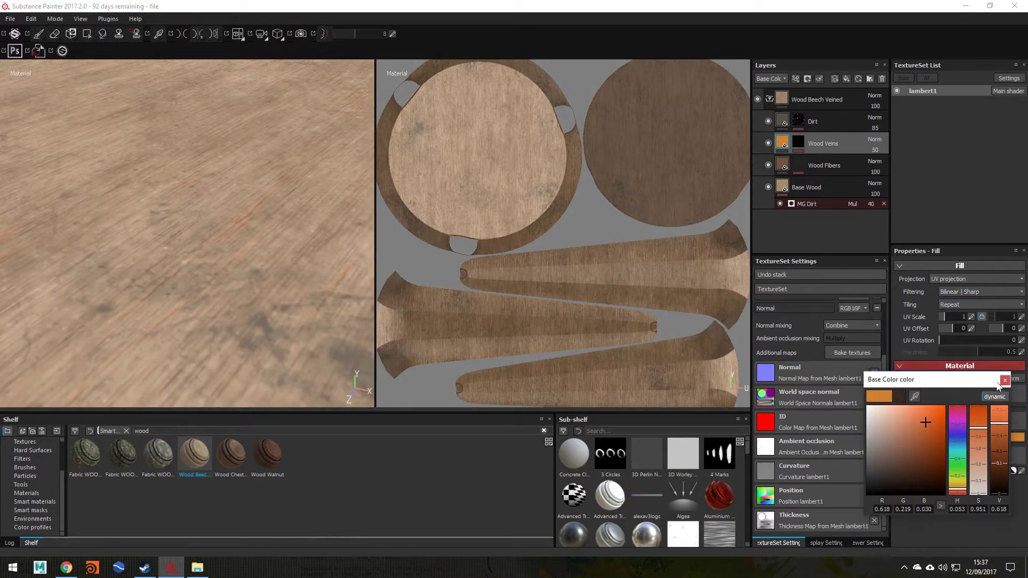
{"action": "left_click_drag", "start_coordinate": [913, 428], "coordinate": [917, 449]}
{"action": "left_click", "coordinate": [1004, 380]}
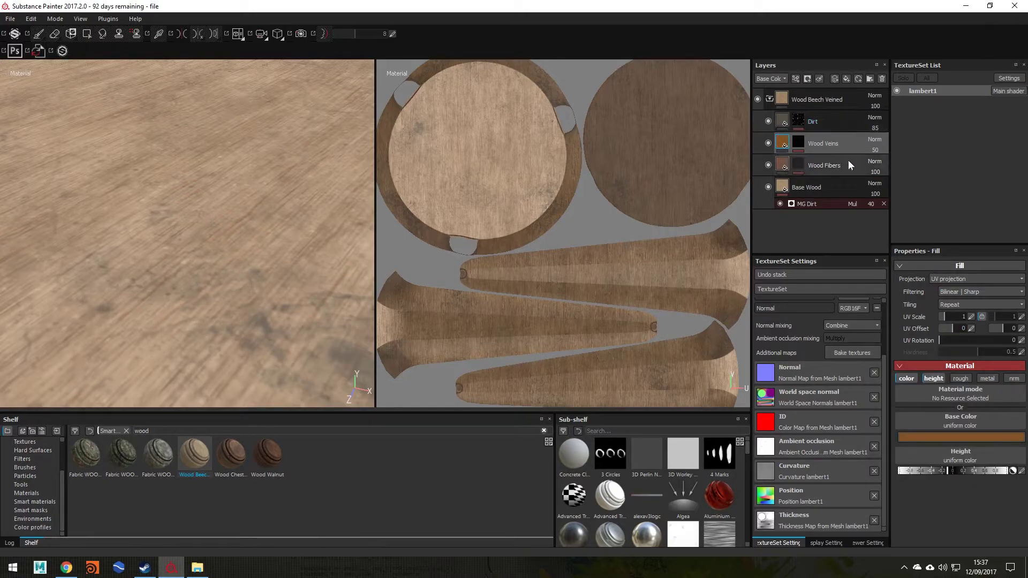
- Change the Wood Fibers layer's base colour to green with RGB values 0.013, 0.200 and 0.080
{"action": "left_click", "coordinate": [857, 171]}
{"action": "right_click_drag", "start_coordinate": [152, 341], "coordinate": [92, 231], "text": "alt"}
{"action": "left_click", "coordinate": [937, 436]}
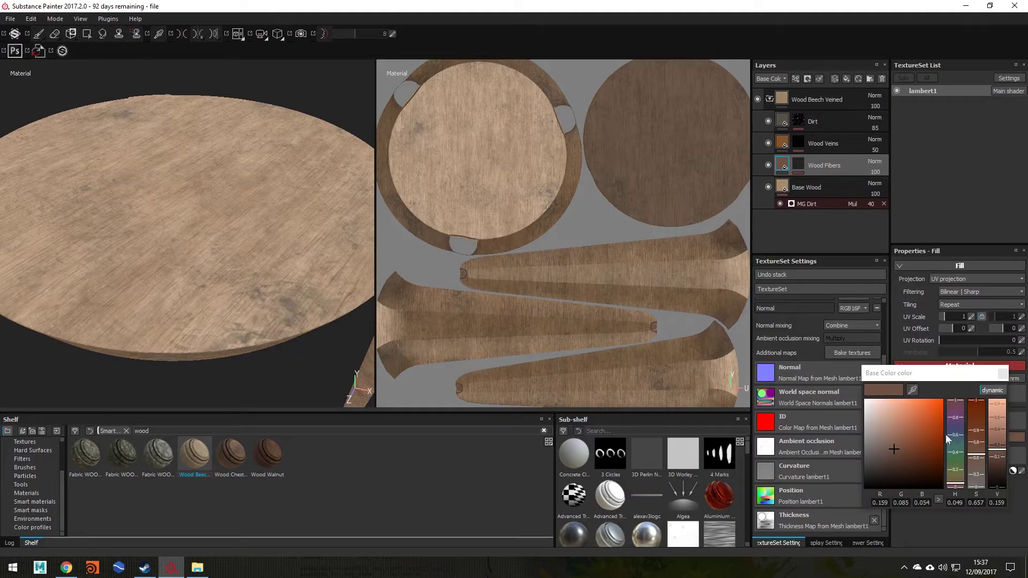
{"action": "left_click", "coordinate": [956, 463]}
{"action": "left_click_drag", "start_coordinate": [955, 464], "coordinate": [957, 456]}
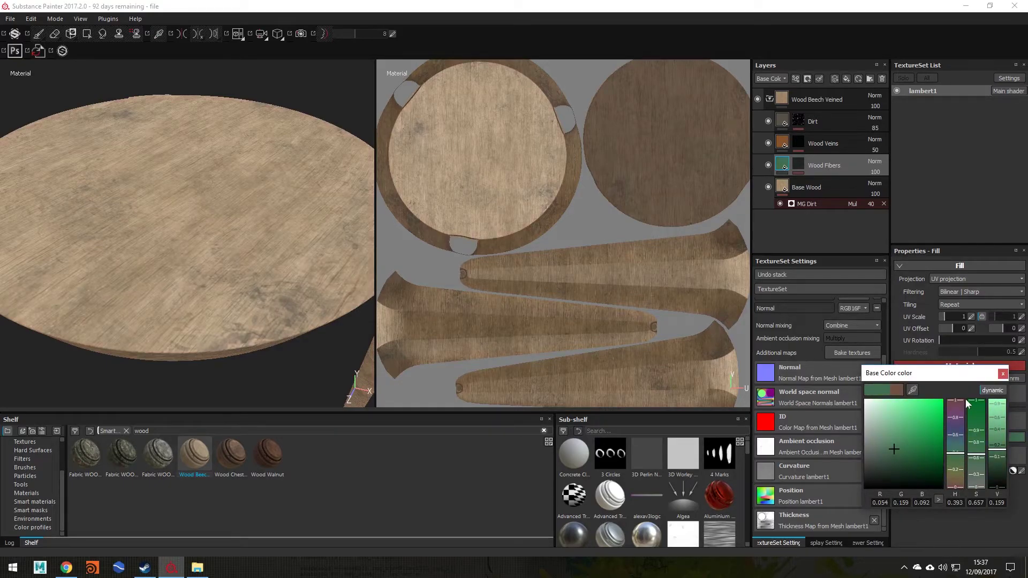
{"action": "left_click", "coordinate": [919, 443]}
{"action": "left_click", "coordinate": [1003, 374]}
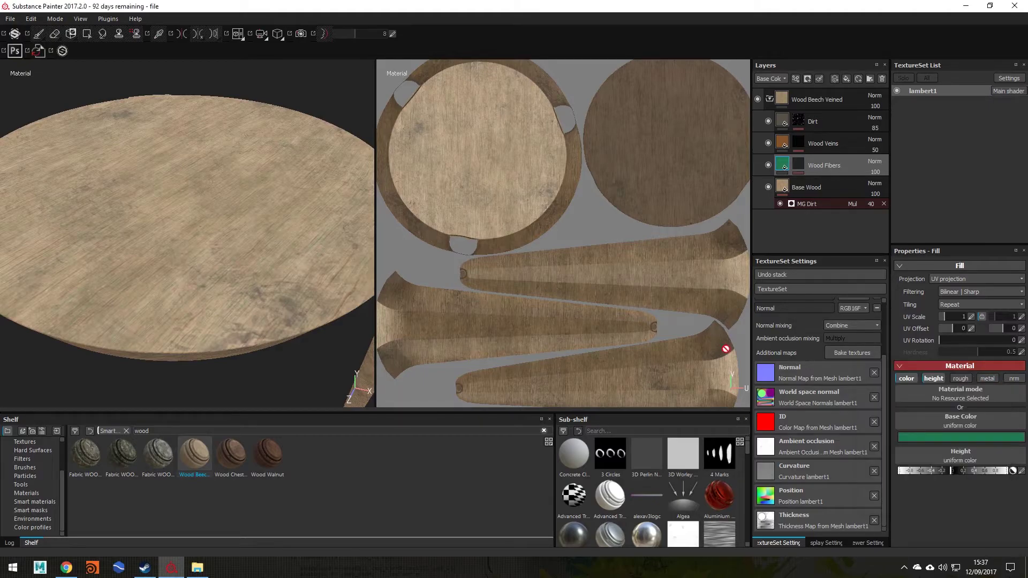
- Recolour the Wood Fibers layer's base colour to olive yellow with RGB values 0.246, 0.219 and 0.017, checking the fibres close up
{"action": "middle_click_drag", "start_coordinate": [238, 242], "coordinate": [258, 270], "text": "alt"}
{"action": "left_click_drag", "start_coordinate": [258, 271], "coordinate": [142, 298], "text": "alt"}
{"action": "right_click_drag", "start_coordinate": [143, 298], "coordinate": [253, 310], "text": "alt"}
{"action": "right_click_drag", "start_coordinate": [208, 283], "coordinate": [459, 291], "text": "alt"}
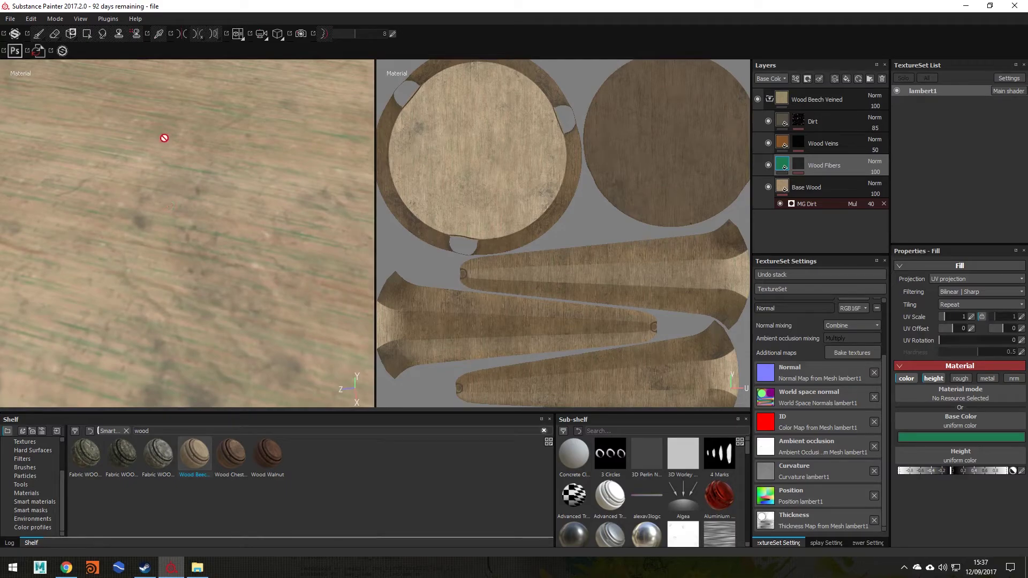
{"action": "left_click", "coordinate": [944, 437]}
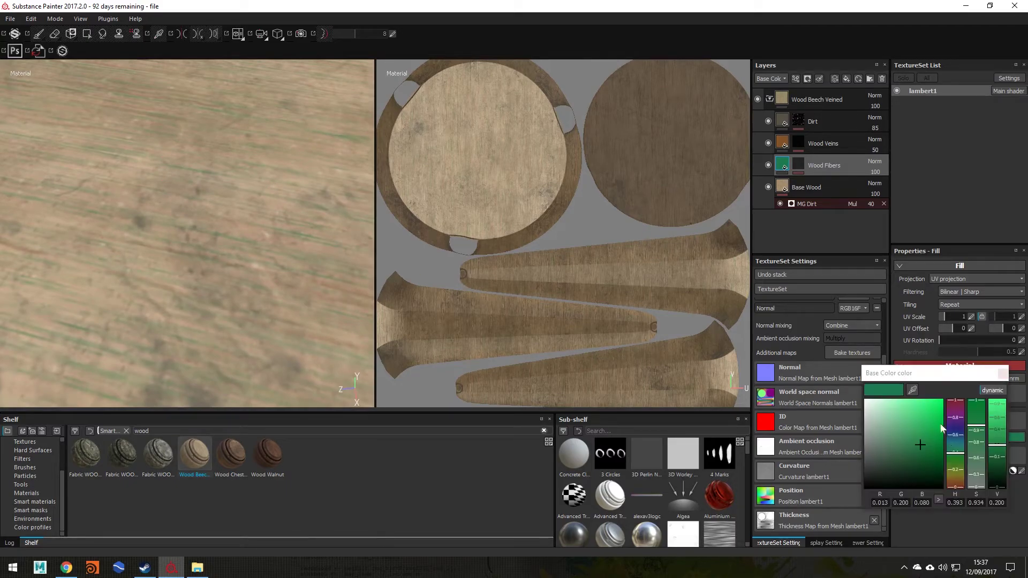
{"action": "left_click_drag", "start_coordinate": [955, 457], "coordinate": [955, 474]}
{"action": "left_click_drag", "start_coordinate": [930, 455], "coordinate": [920, 441]}
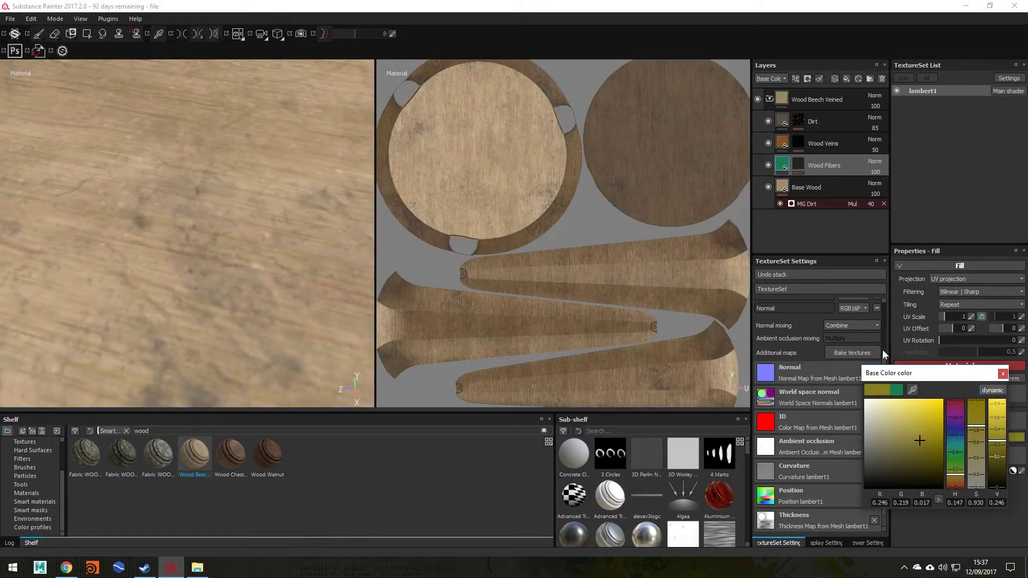
{"action": "left_click", "coordinate": [1003, 373]}
{"action": "right_click_drag", "start_coordinate": [265, 234], "coordinate": [103, 239], "text": "alt"}
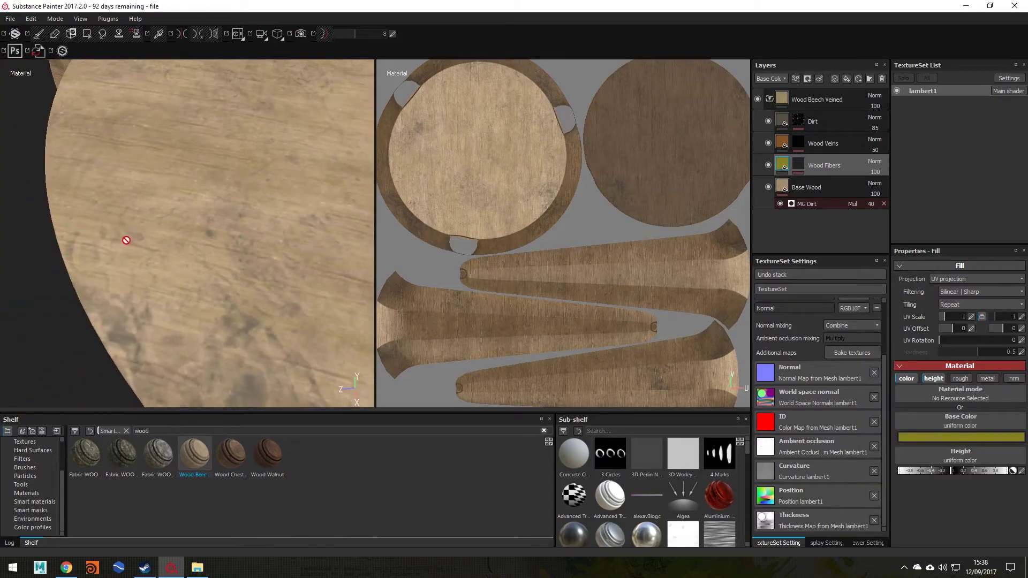
{"action": "right_click_drag", "start_coordinate": [246, 268], "coordinate": [161, 276], "text": "alt"}
{"action": "left_click_drag", "start_coordinate": [161, 276], "coordinate": [340, 234], "text": "alt"}
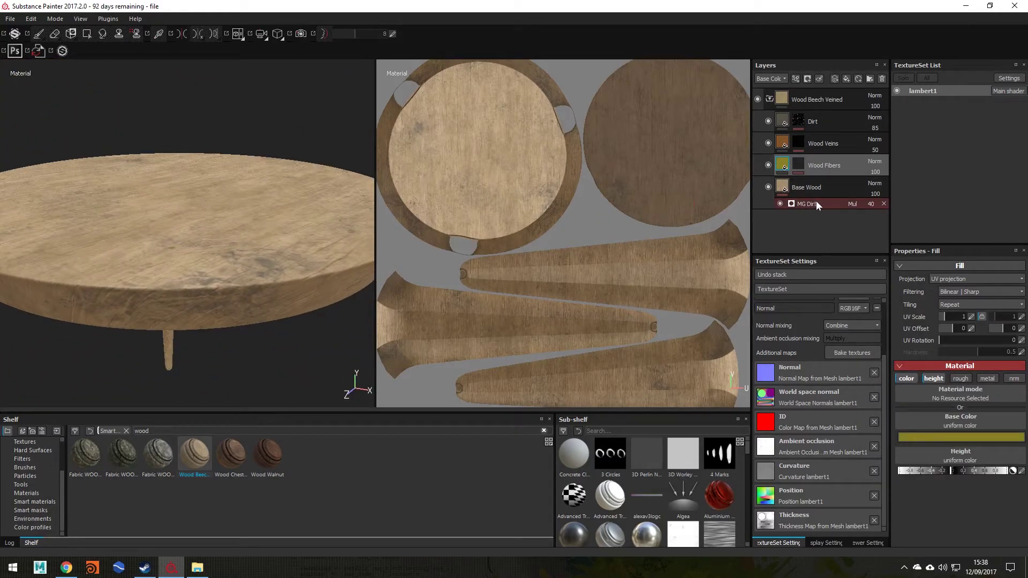
- Set the Base Wood layer's colour to crimson with RGB values 0.725, 0.064 and 0.259, and check the stool
{"action": "left_click", "coordinate": [827, 187]}
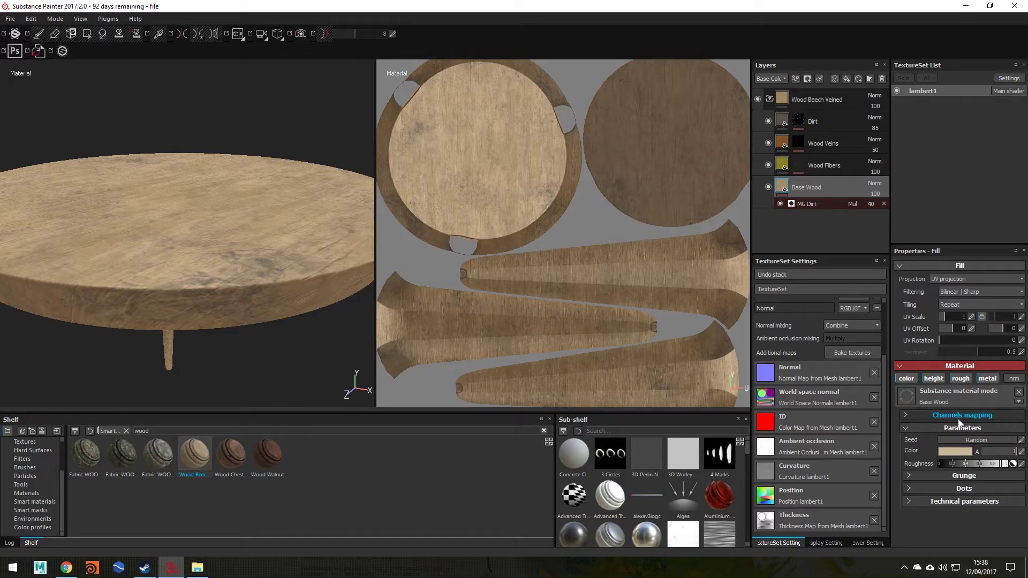
{"action": "left_click", "coordinate": [945, 451]}
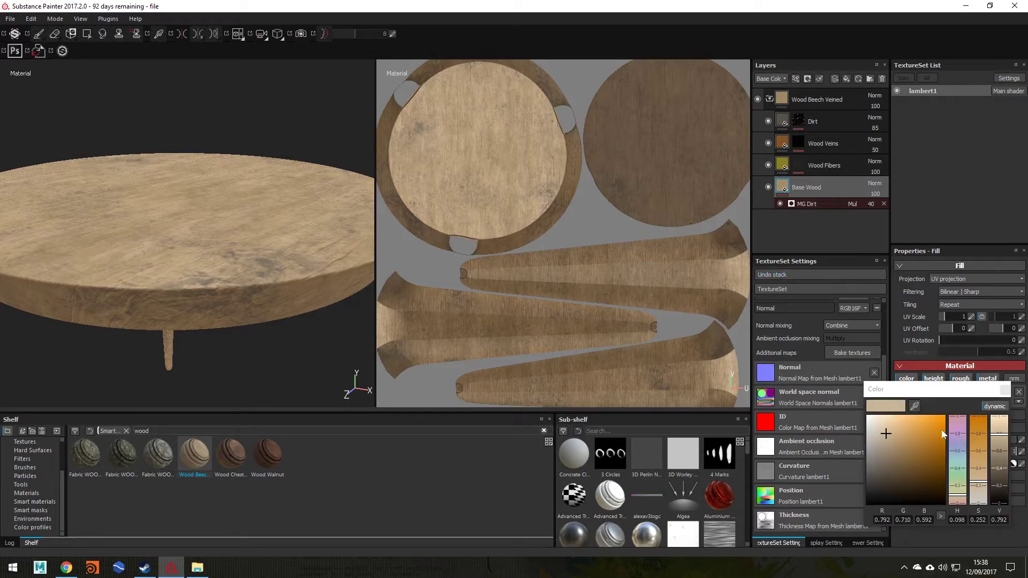
{"action": "left_click_drag", "start_coordinate": [936, 446], "coordinate": [938, 439]}
{"action": "left_click", "coordinate": [958, 421]}
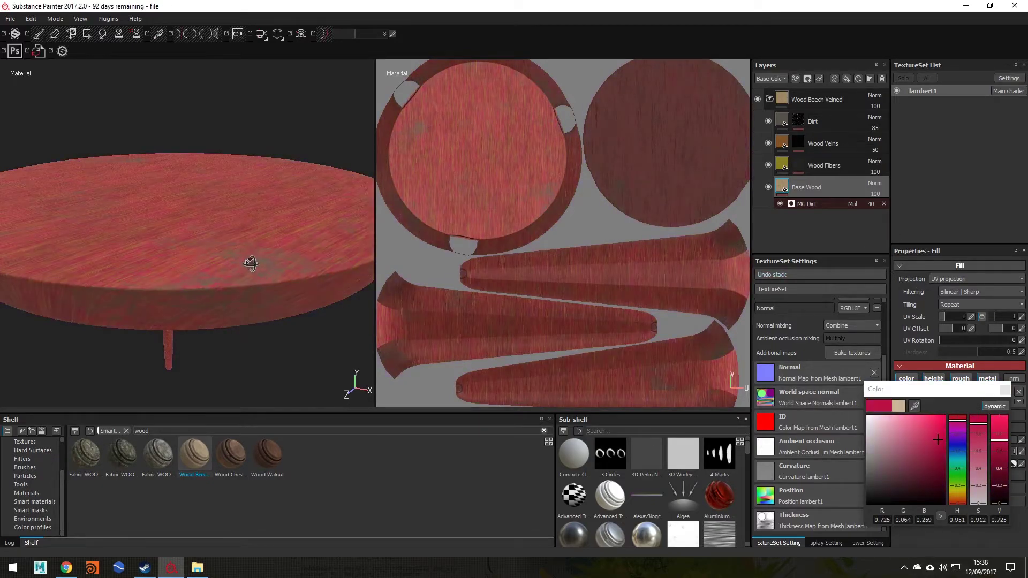
{"action": "left_click_drag", "start_coordinate": [250, 262], "coordinate": [307, 248], "text": "alt"}
{"action": "scroll", "coordinate": [306, 248], "scroll_direction": "down", "scroll_amount": 5}
{"action": "left_click_drag", "start_coordinate": [243, 220], "coordinate": [369, 303], "text": "alt"}
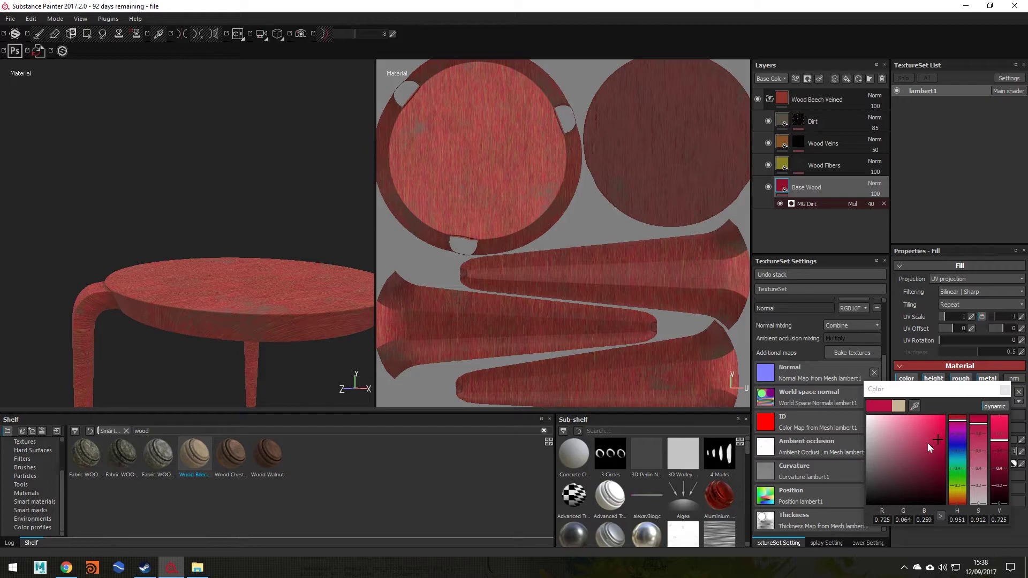
- Desaturate the Base Wood colour and shift its hue to a pale pink-purple with RGB values 0.754, 0.549 and 0.708
{"action": "left_click_drag", "start_coordinate": [975, 429], "coordinate": [982, 465]}
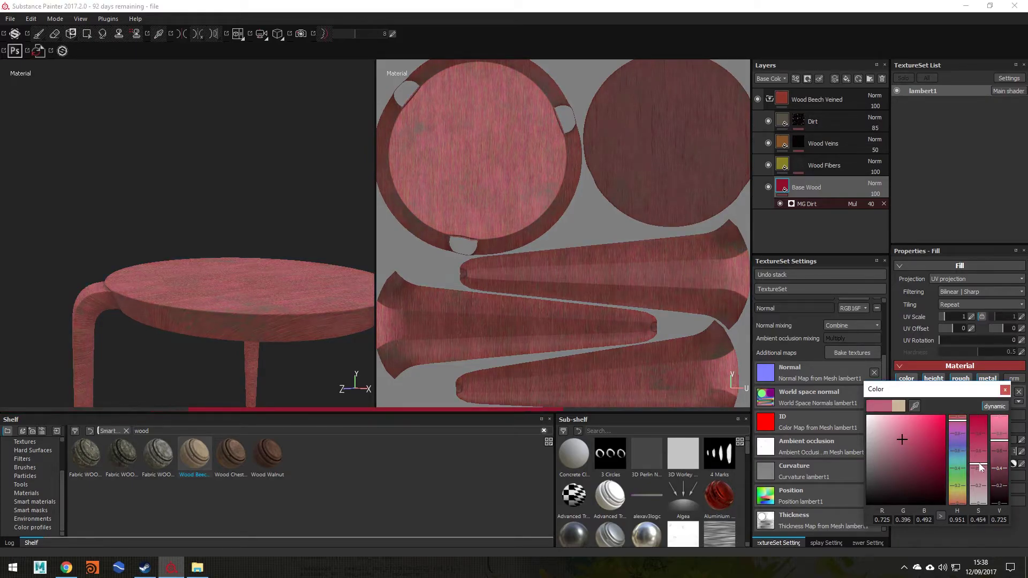
{"action": "left_click_drag", "start_coordinate": [243, 289], "coordinate": [348, 348], "text": "alt"}
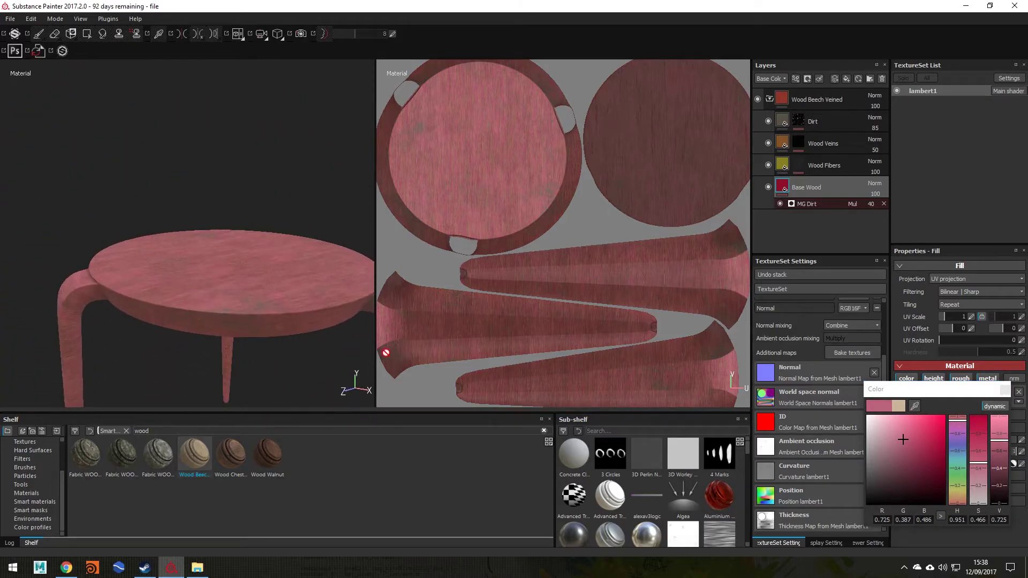
{"action": "left_click", "coordinate": [980, 470]}
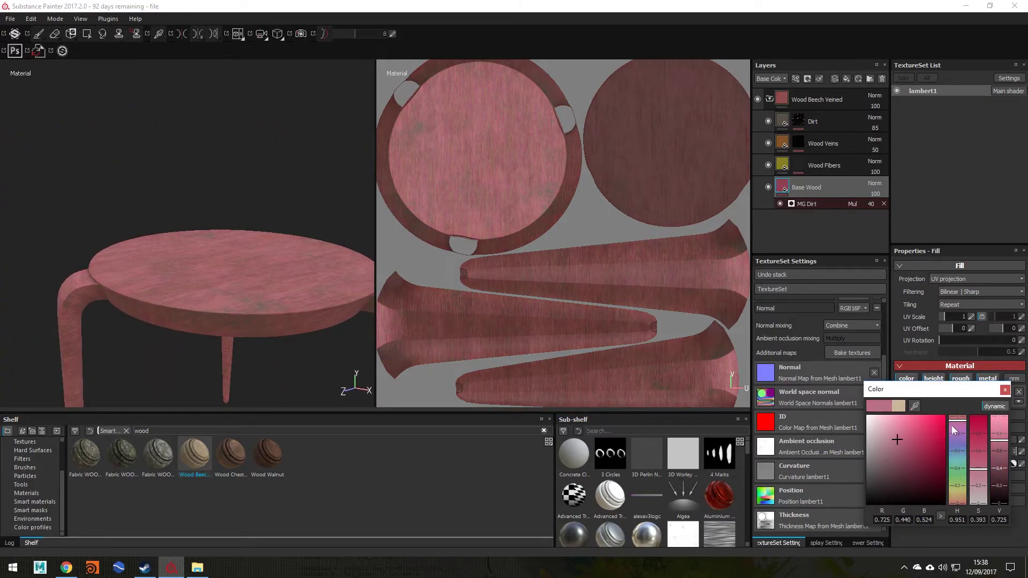
{"action": "left_click_drag", "start_coordinate": [956, 432], "coordinate": [956, 434]}
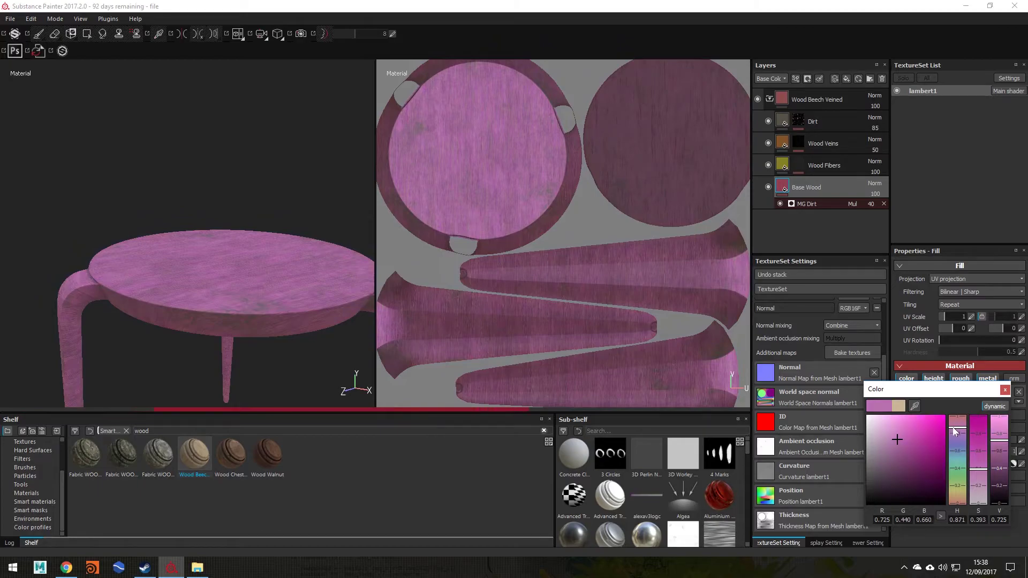
{"action": "left_click_drag", "start_coordinate": [980, 470], "coordinate": [978, 483]}
{"action": "left_click_drag", "start_coordinate": [887, 441], "coordinate": [887, 437]}
{"action": "left_click_drag", "start_coordinate": [249, 292], "coordinate": [321, 326], "text": "alt"}
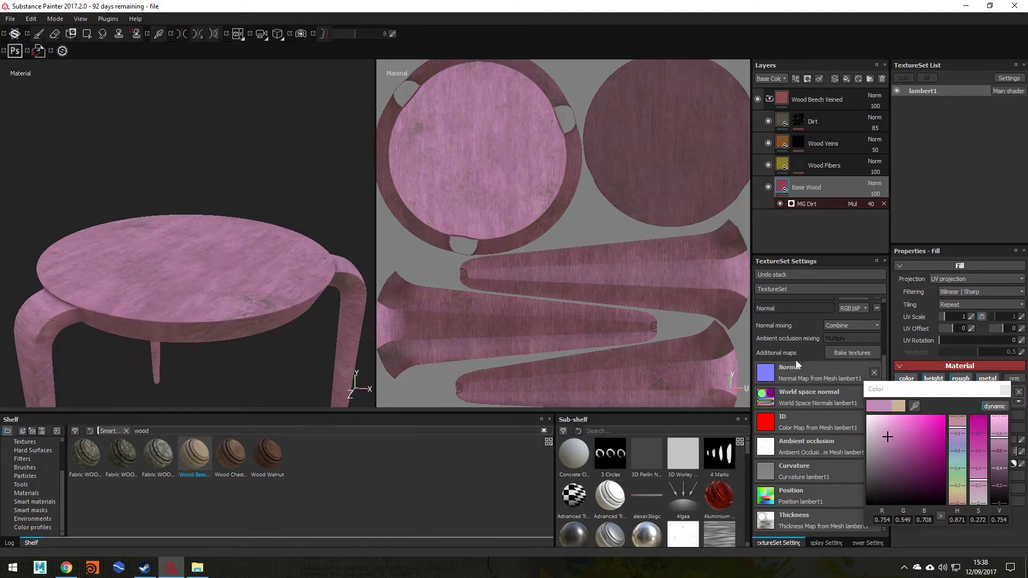
- Change the Base Wood colour to blue-violet with hue 0.669 and saturation 0.350
{"action": "left_click", "coordinate": [956, 444]}
{"action": "left_click_drag", "start_coordinate": [249, 346], "coordinate": [580, 321], "text": "alt"}
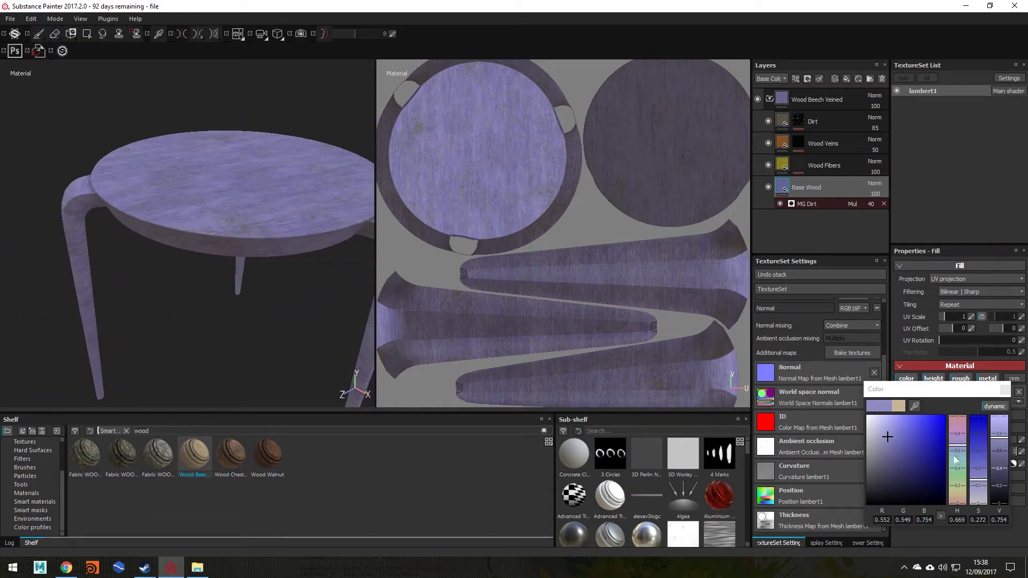
{"action": "left_click_drag", "start_coordinate": [978, 479], "coordinate": [978, 472]}
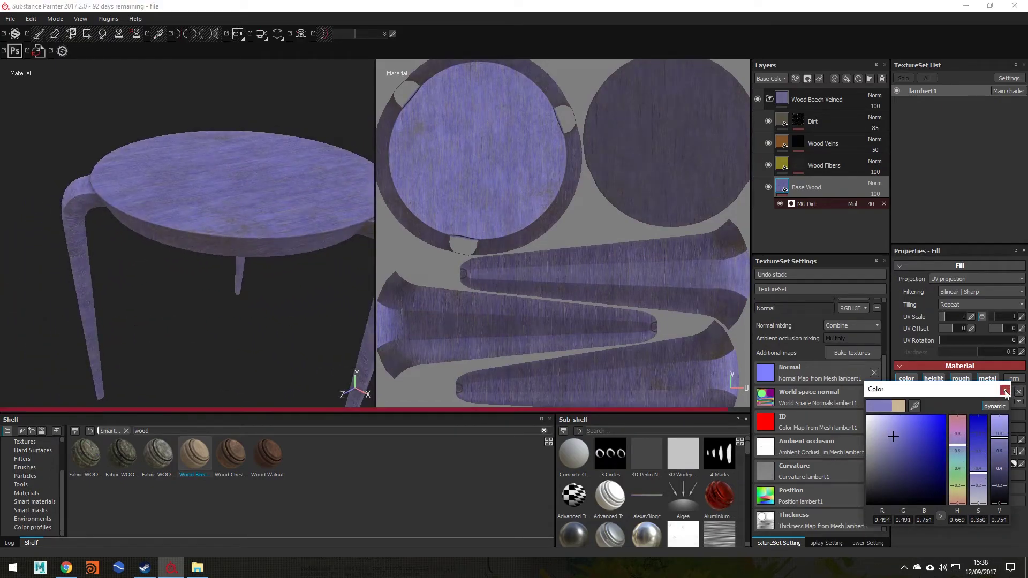
{"action": "left_click", "coordinate": [1005, 392]}
- Preview the recoloured stool in an Iray render from above a leg and return to painting mode
{"action": "left_click_drag", "start_coordinate": [324, 248], "coordinate": [206, 201], "text": "alt"}
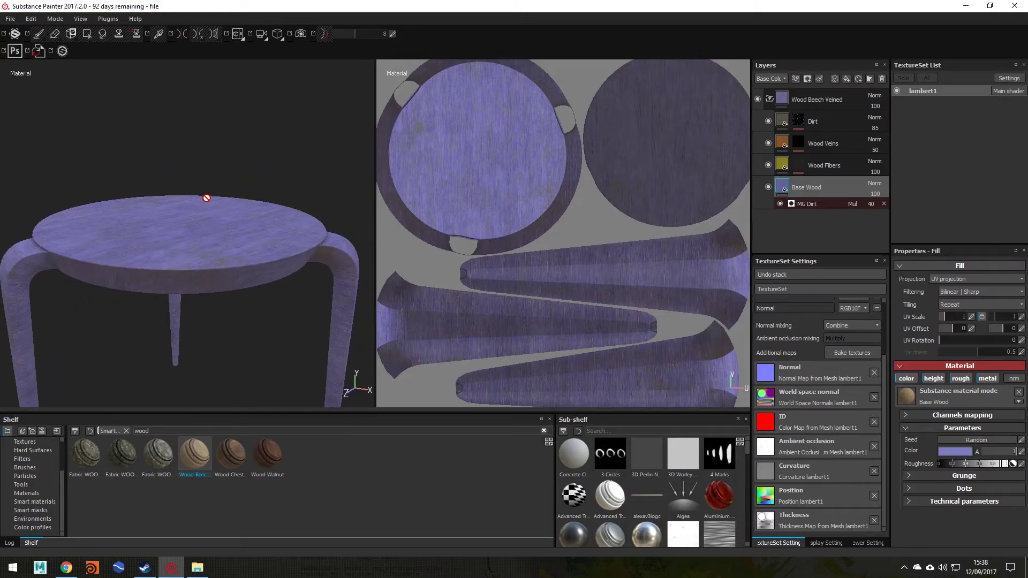
{"action": "key", "text": "F10"}
{"action": "left_click_drag", "start_coordinate": [407, 345], "coordinate": [429, 275], "text": "alt"}
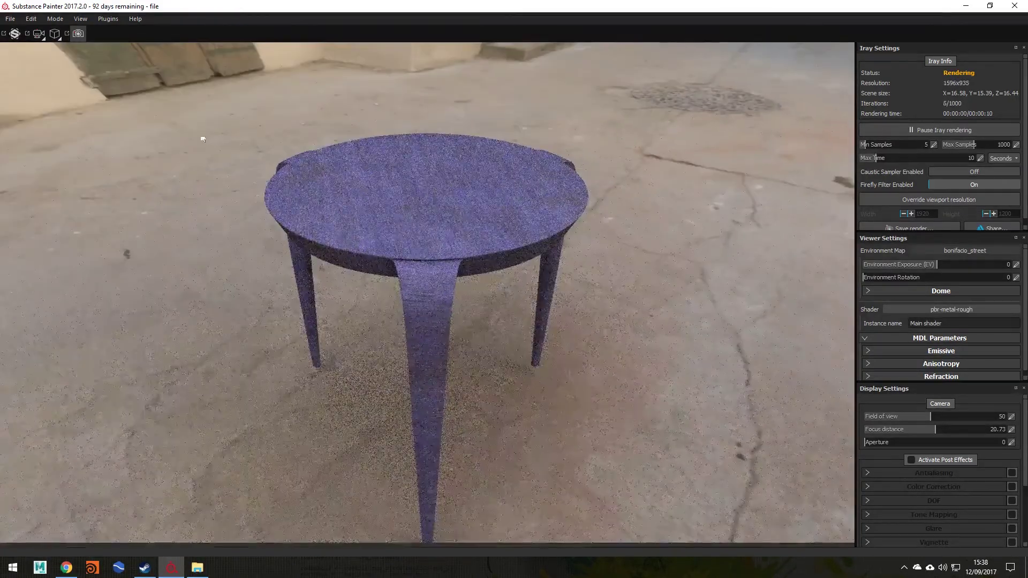
{"action": "left_click", "coordinate": [78, 34]}
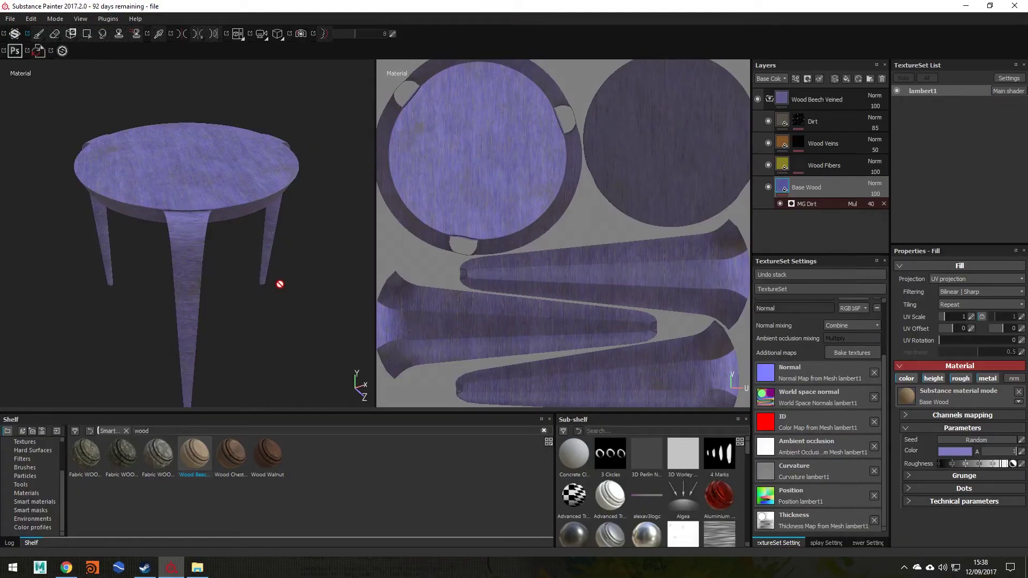
- Switch to the 3D-only viewport and frame the stool's seat
{"action": "middle_click_drag", "start_coordinate": [294, 262], "coordinate": [306, 299], "text": "alt"}
{"action": "left_click_drag", "start_coordinate": [306, 299], "coordinate": [224, 259], "text": "alt"}
{"action": "middle_click_drag", "start_coordinate": [225, 260], "coordinate": [299, 303], "text": "alt"}
{"action": "right_click_drag", "start_coordinate": [298, 303], "coordinate": [494, 269], "text": "alt"}
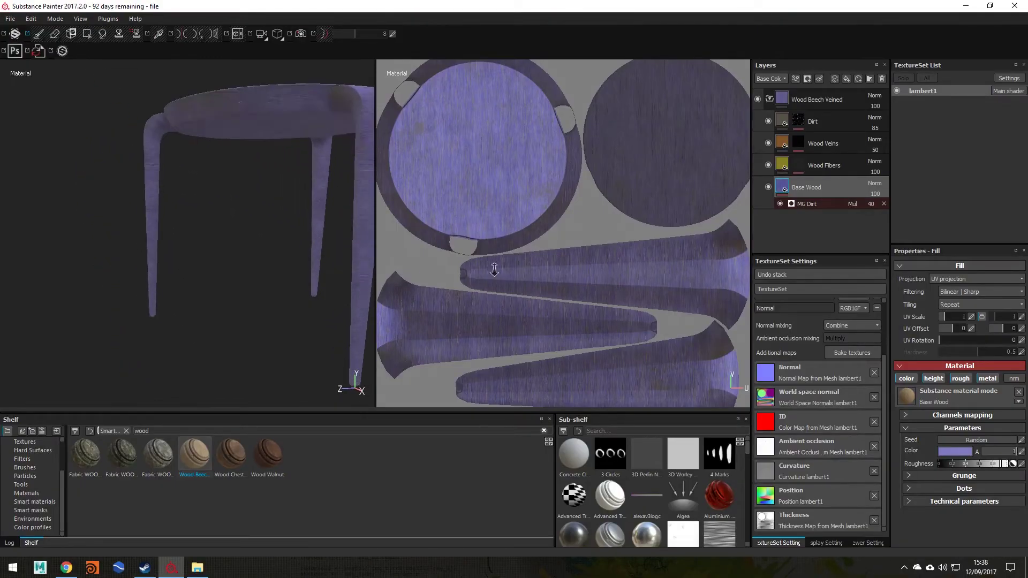
{"action": "left_click_drag", "start_coordinate": [493, 270], "coordinate": [273, 278], "text": "alt"}
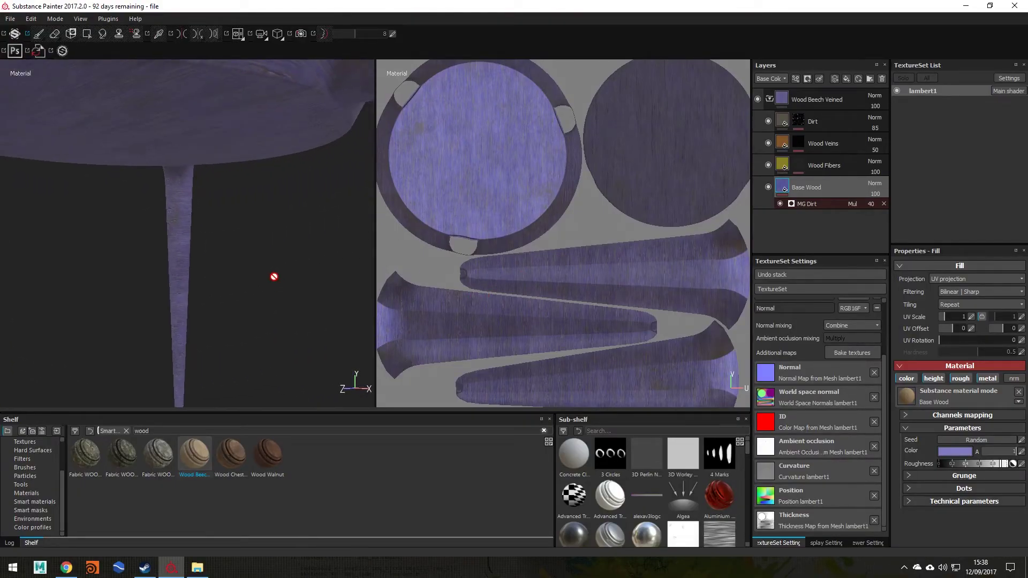
{"action": "key", "text": "F2"}
{"action": "right_click_drag", "start_coordinate": [555, 244], "coordinate": [348, 224], "text": "alt"}
{"action": "left_click_drag", "start_coordinate": [348, 224], "coordinate": [450, 209], "text": "alt"}
{"action": "left_click_drag", "start_coordinate": [450, 244], "coordinate": [455, 313], "text": "alt"}
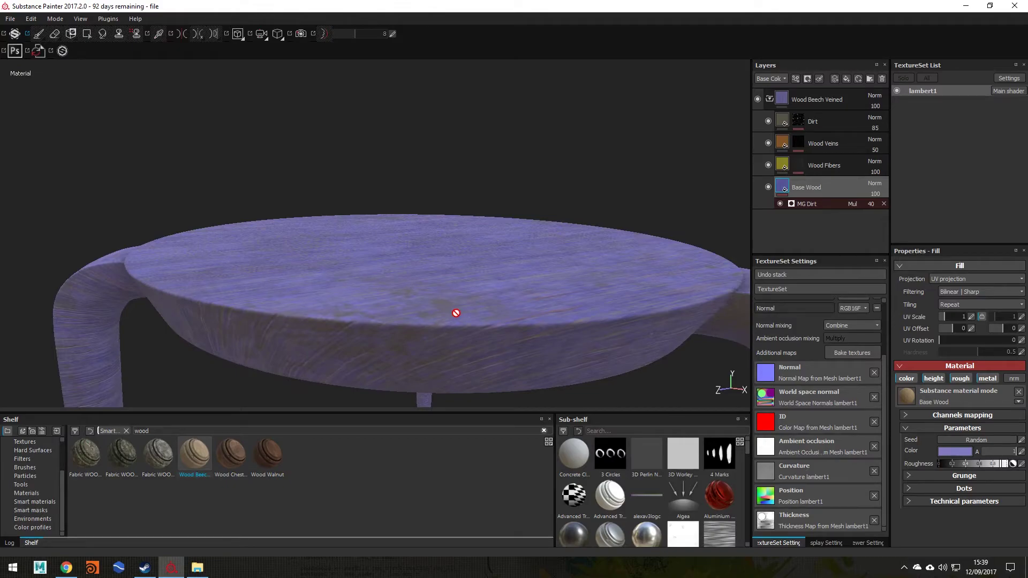
{"action": "left_click_drag", "start_coordinate": [362, 328], "coordinate": [386, 328], "text": "alt"}
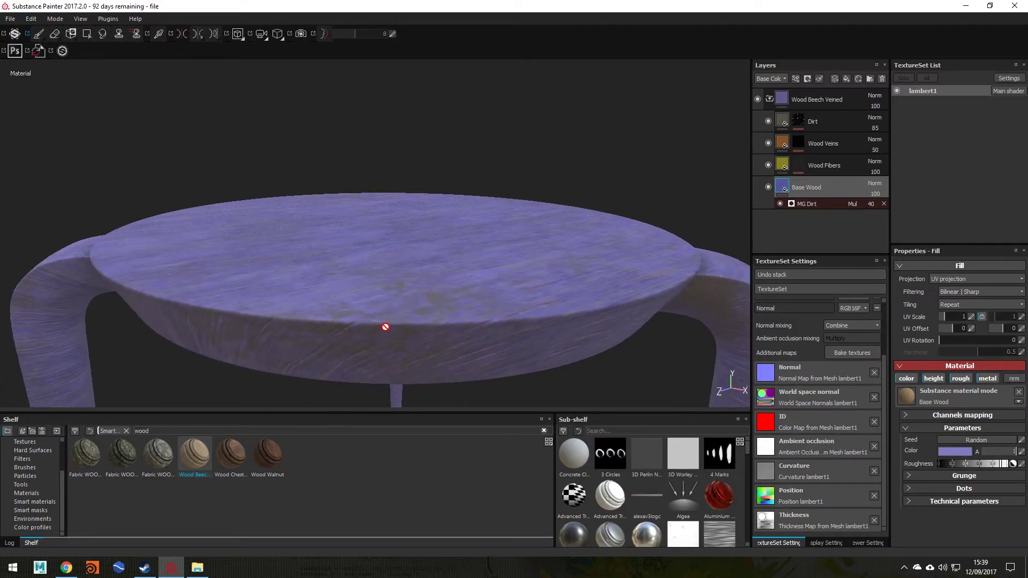
- Examine the wood grain close up along the seat's rim and where it meets the top surface
{"action": "left_click_drag", "start_coordinate": [525, 275], "coordinate": [489, 260], "text": "alt"}
{"action": "left_click_drag", "start_coordinate": [300, 269], "coordinate": [365, 235], "text": "alt"}
{"action": "right_click_drag", "start_coordinate": [369, 238], "coordinate": [631, 266], "text": "alt"}
{"action": "right_click_drag", "start_coordinate": [375, 262], "coordinate": [675, 256], "text": "alt"}
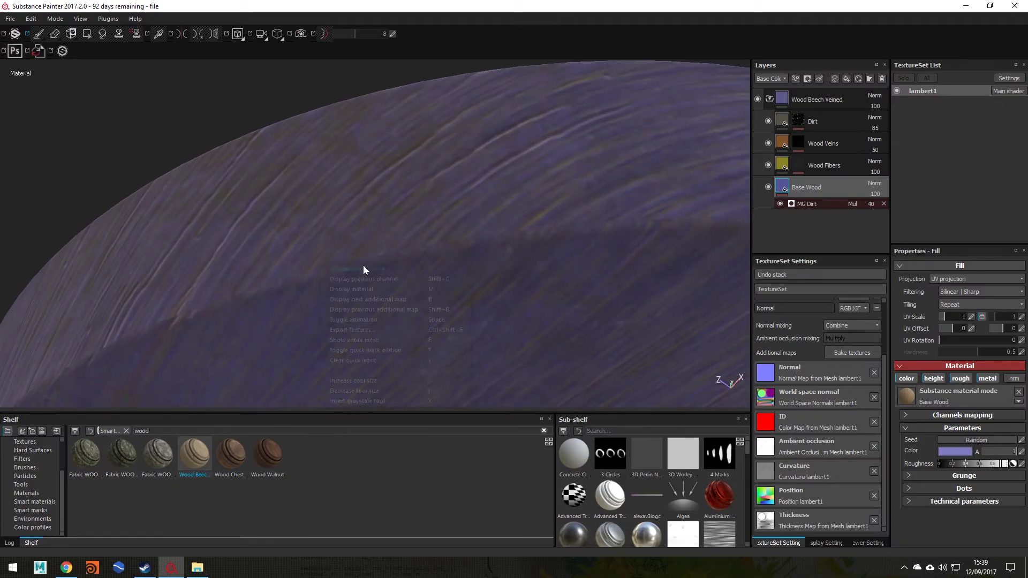
{"action": "left_click_drag", "start_coordinate": [417, 259], "coordinate": [491, 252], "text": "alt"}
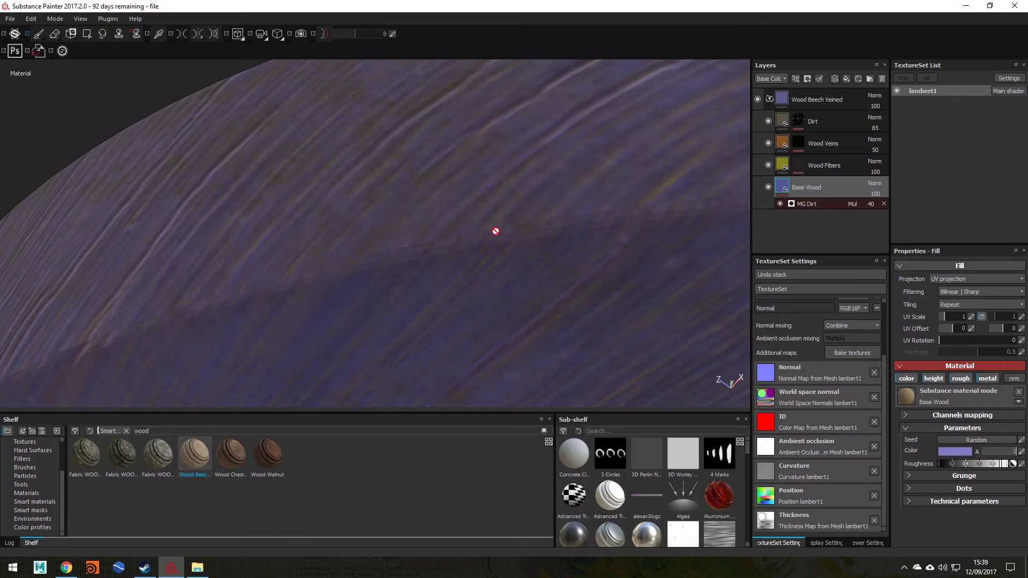
{"action": "left_click_drag", "start_coordinate": [583, 264], "coordinate": [458, 318], "text": "alt"}
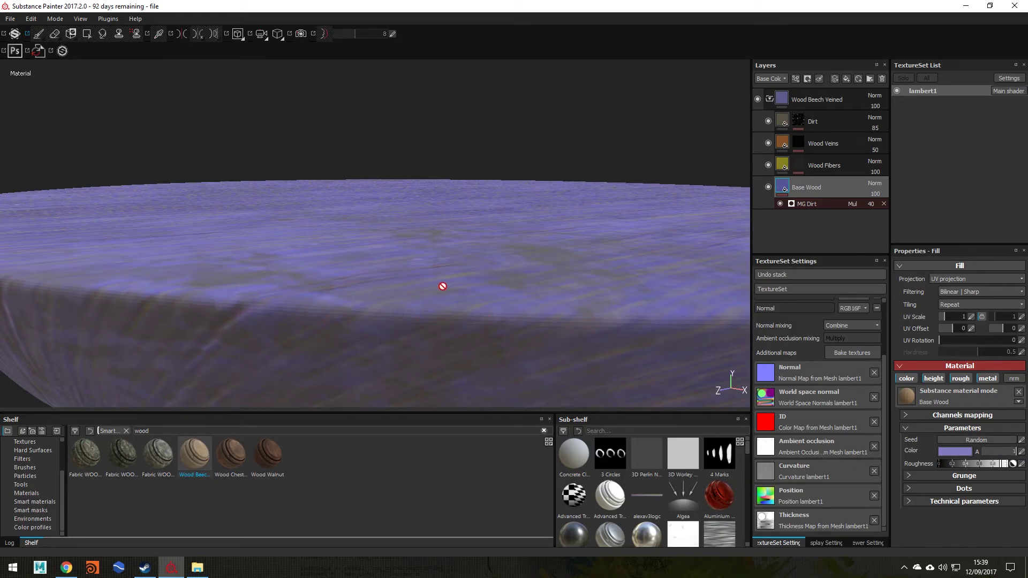
- Examine the grain direction and texture seams on the stool's legs and the underside of the seat
{"action": "left_click_drag", "start_coordinate": [551, 273], "coordinate": [585, 291], "text": "alt"}
{"action": "right_click_drag", "start_coordinate": [585, 291], "coordinate": [161, 275], "text": "alt"}
{"action": "left_click_drag", "start_coordinate": [161, 275], "coordinate": [281, 174], "text": "alt"}
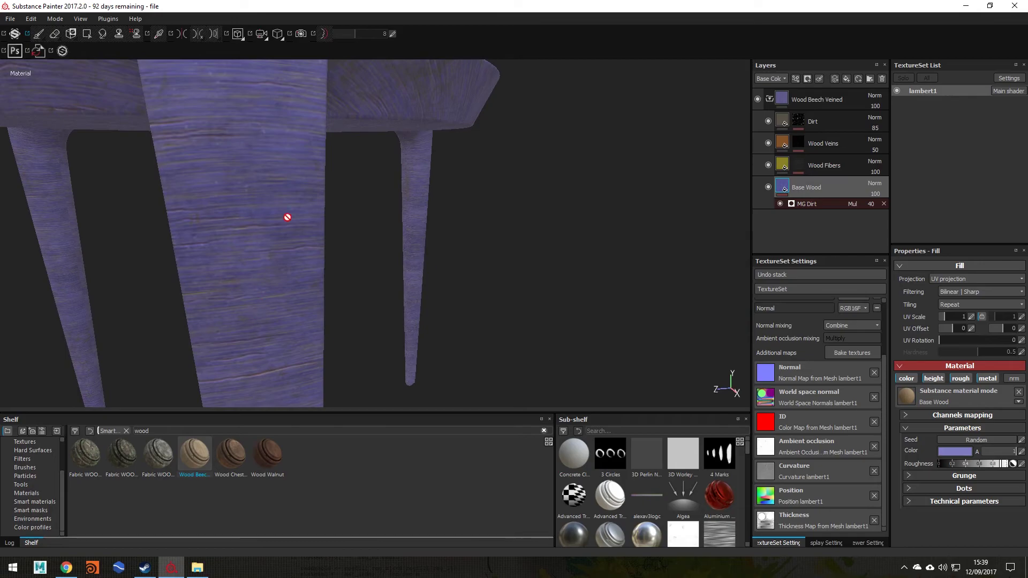
{"action": "left_click_drag", "start_coordinate": [287, 217], "coordinate": [410, 208], "text": "alt"}
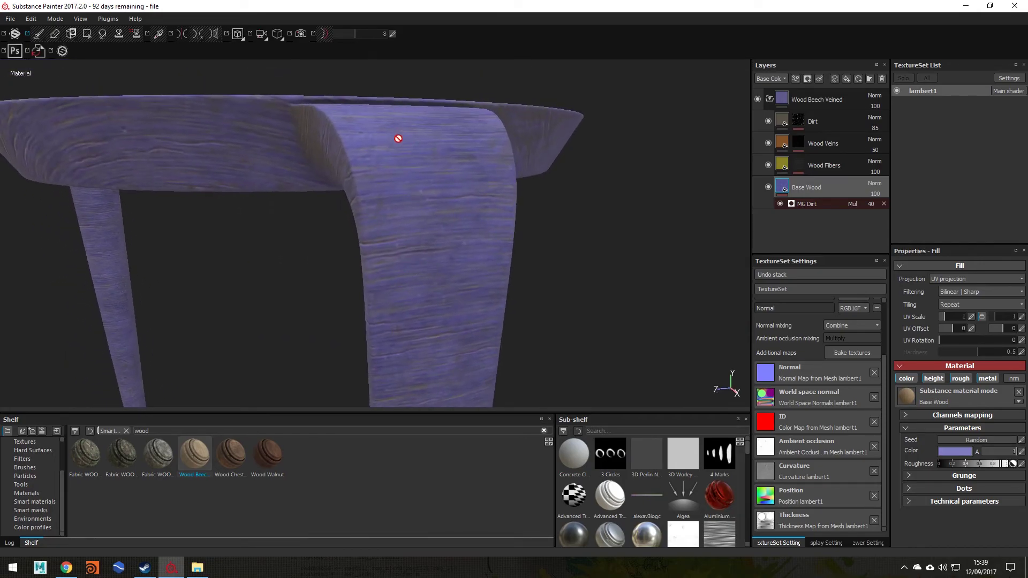
{"action": "left_click_drag", "start_coordinate": [443, 266], "coordinate": [428, 243], "text": "alt"}
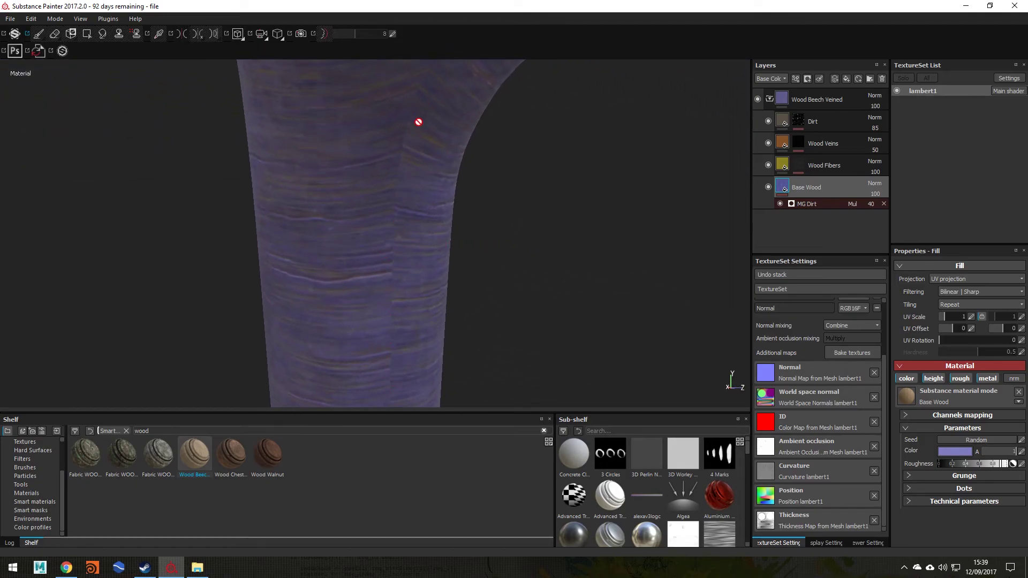
{"action": "left_click_drag", "start_coordinate": [380, 242], "coordinate": [447, 291], "text": "alt"}
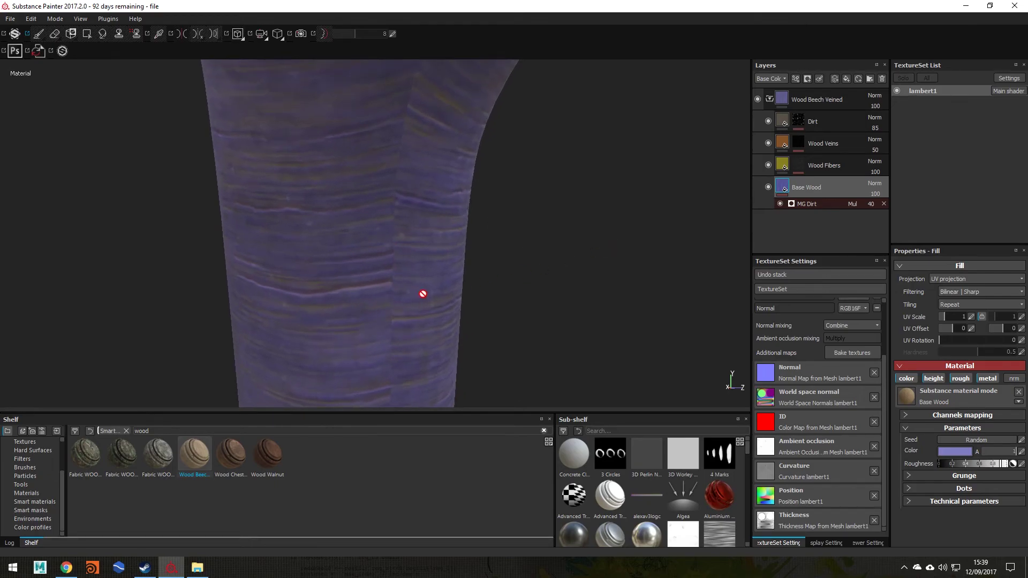
{"action": "left_click_drag", "start_coordinate": [495, 257], "coordinate": [499, 286], "text": "alt"}
{"action": "middle_click_drag", "start_coordinate": [498, 232], "coordinate": [525, 227], "text": "alt"}
{"action": "right_click_drag", "start_coordinate": [525, 227], "coordinate": [326, 287], "text": "alt"}
{"action": "left_click_drag", "start_coordinate": [327, 288], "coordinate": [248, 307], "text": "alt"}
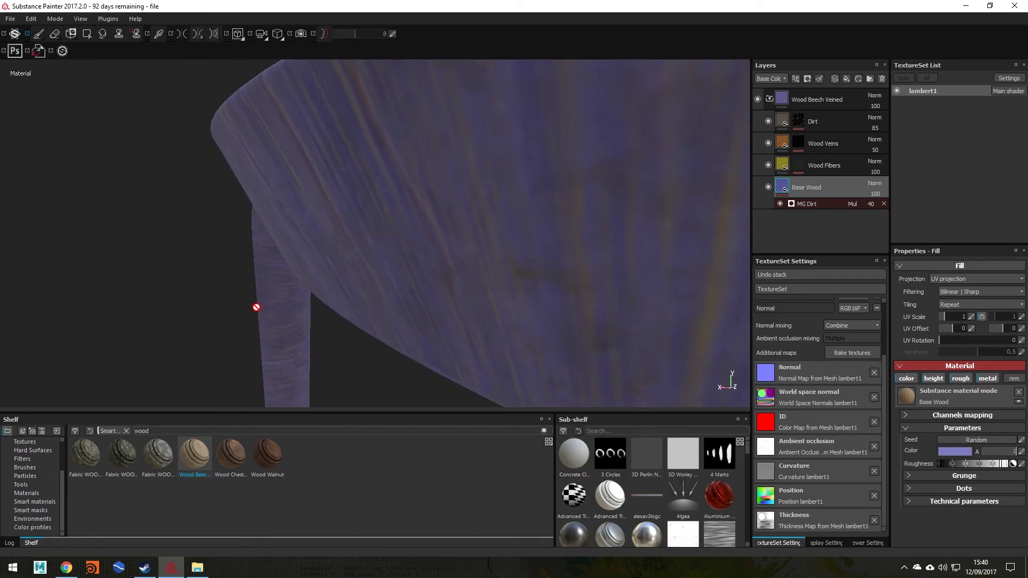
- Frame the stool from the side and save the project
{"action": "left_click_drag", "start_coordinate": [582, 246], "coordinate": [383, 244], "text": "alt"}
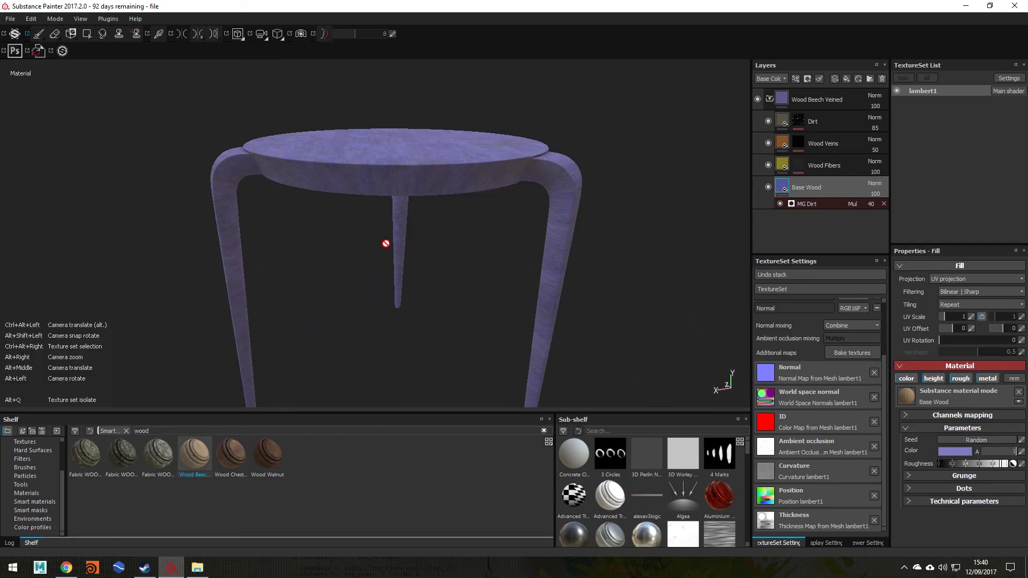
{"action": "mouse_move", "coordinate": [377, 234]}
{"action": "left_mouse_down", "text": "alt"}
{"action": "mouse_move", "coordinate": [319, 211]}
{"action": "mouse_move", "coordinate": [355, 227]}
{"action": "mouse_move", "coordinate": [309, 252]}
{"action": "mouse_move", "coordinate": [443, 239]}
{"action": "mouse_move", "coordinate": [376, 239]}
{"action": "mouse_move", "coordinate": [319, 264]}
{"action": "mouse_move", "coordinate": [239, 257]}
{"action": "mouse_move", "coordinate": [404, 213]}
{"action": "mouse_move", "coordinate": [419, 245]}
{"action": "mouse_move", "coordinate": [410, 236]}
{"action": "mouse_move", "coordinate": [246, 230]}
{"action": "mouse_move", "coordinate": [436, 241]}
{"action": "mouse_move", "coordinate": [448, 197]}
{"action": "mouse_move", "coordinate": [385, 221]}
{"action": "left_mouse_up", "text": "alt"}
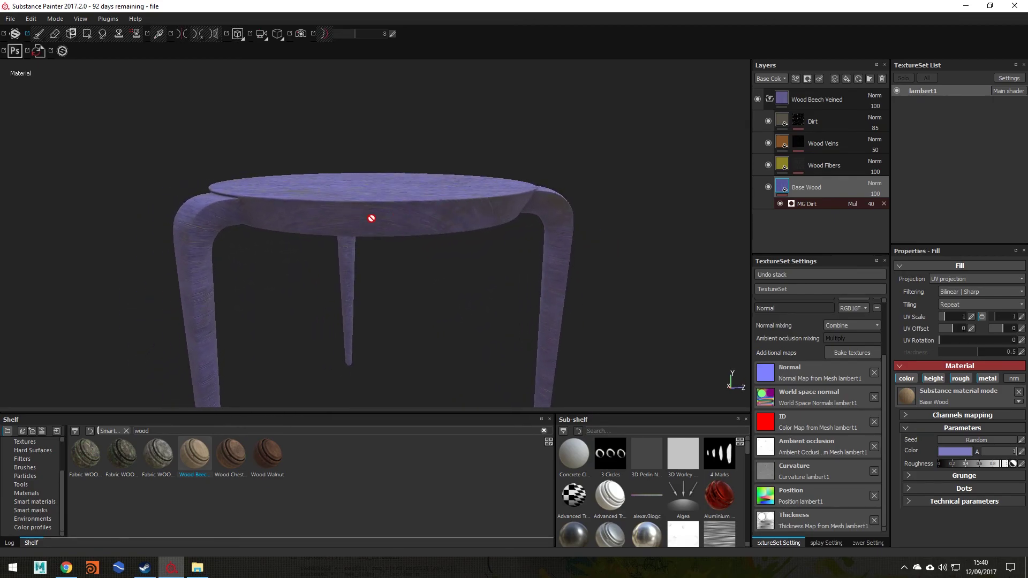
{"action": "left_click", "coordinate": [10, 19]}
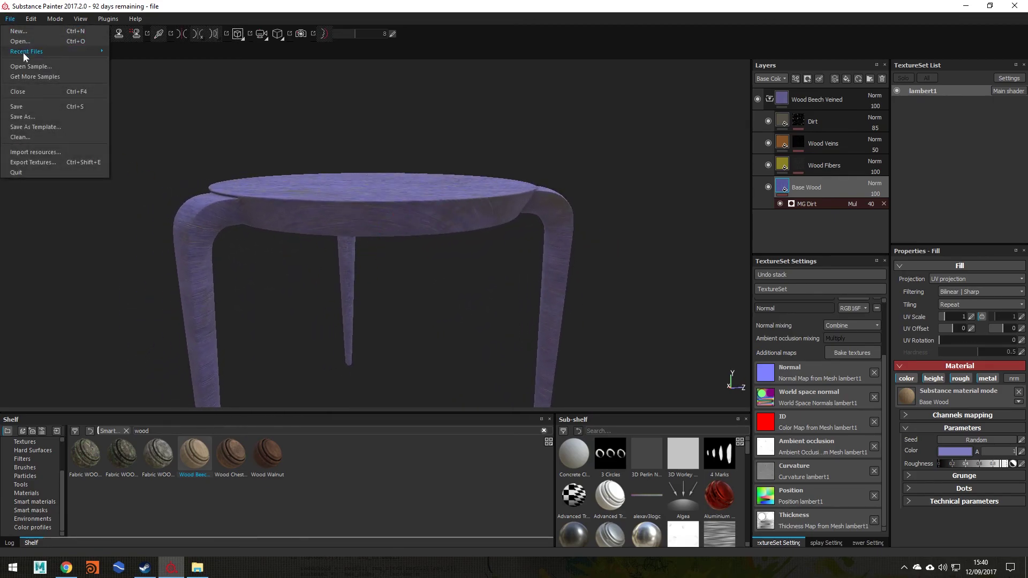
{"action": "left_click", "coordinate": [48, 107]}
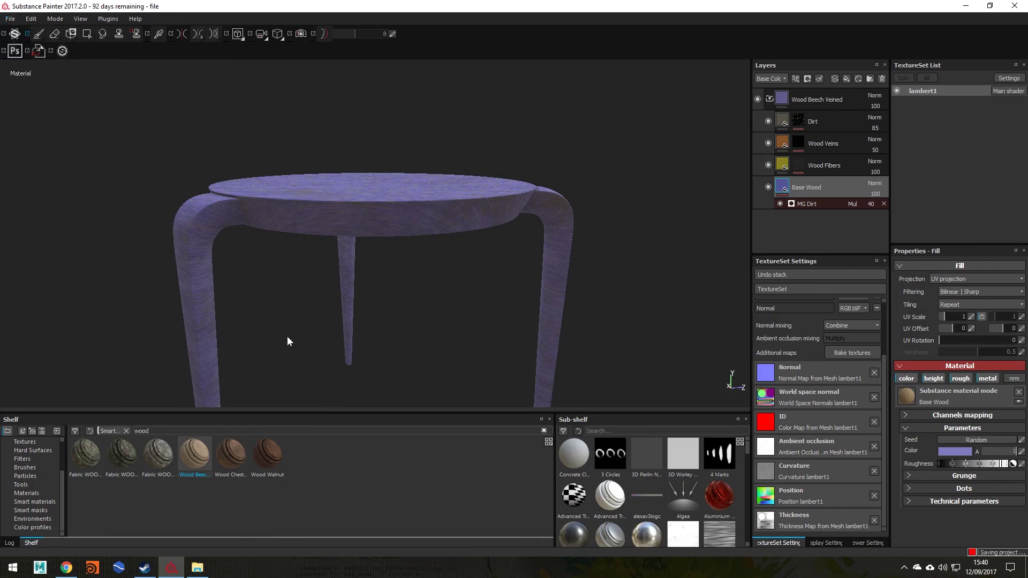